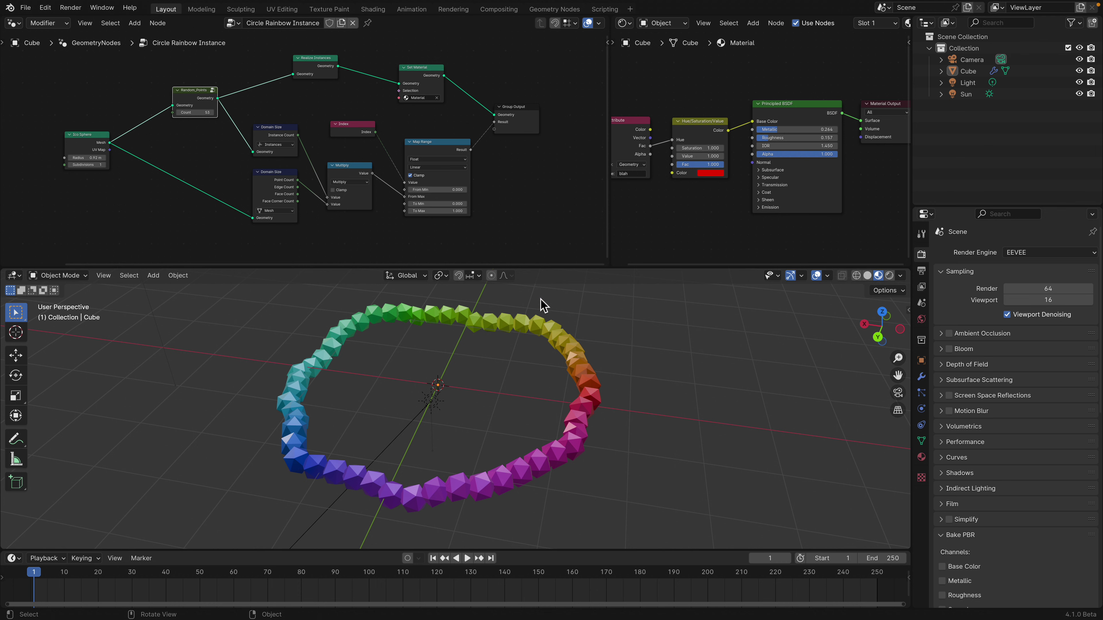
Step: Make the node editors slightly taller and play the animation of the rainbow ring, stopping it at frame 190
left_click_drag(538, 269, 541, 276)
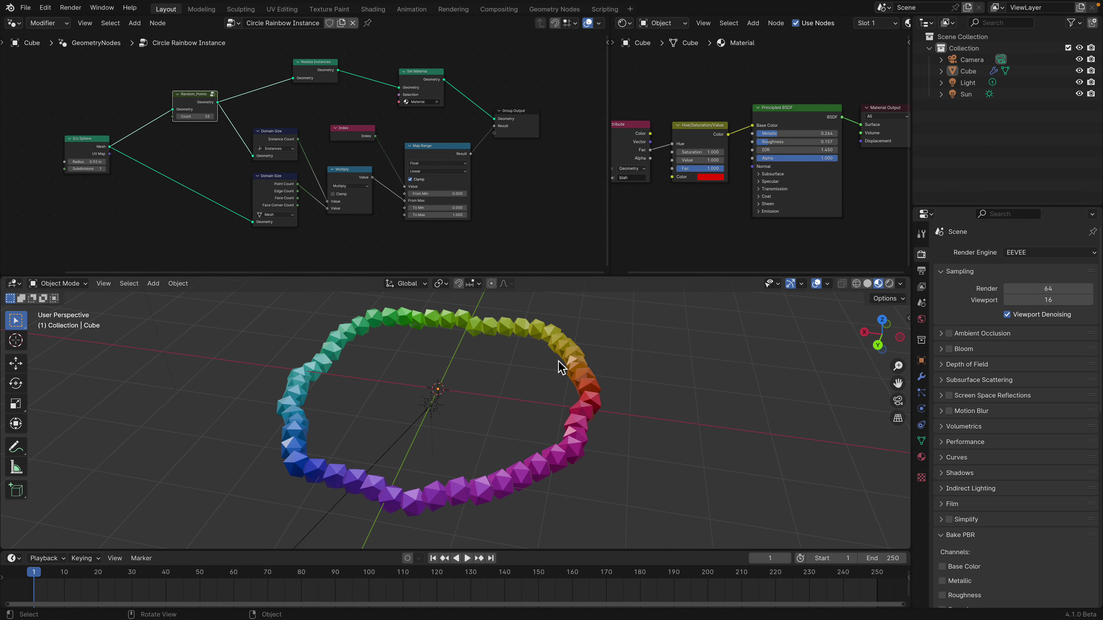
key("space")
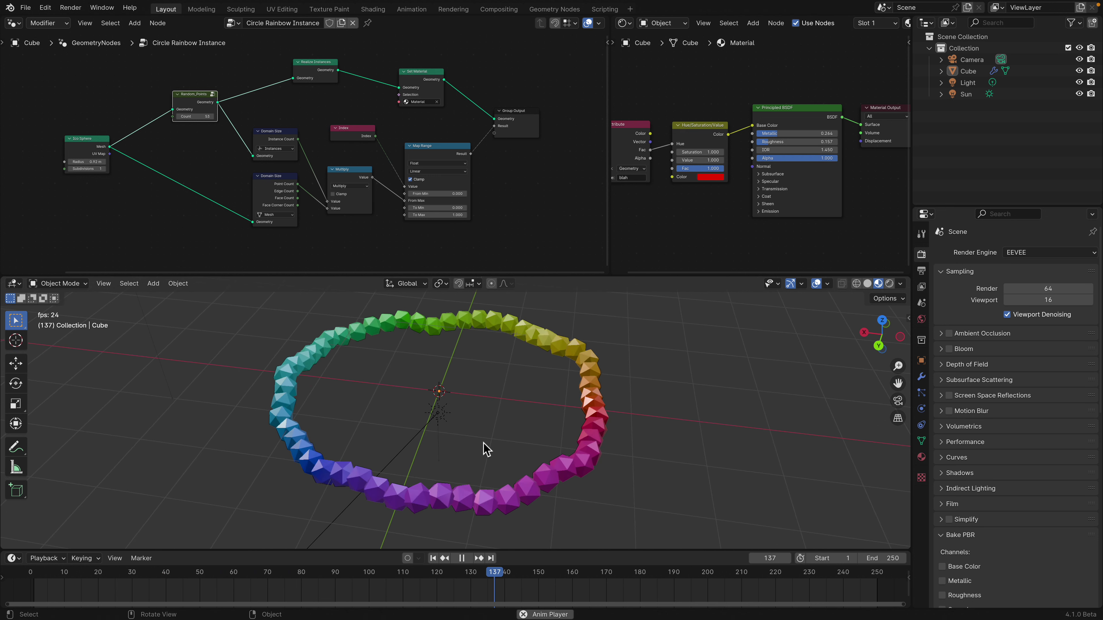
mouse_move(485, 449)
middle_mouse_down()
mouse_move(566, 450)
mouse_move(497, 453)
middle_mouse_up()
key("space")
scroll(464, 393, "up", 1)
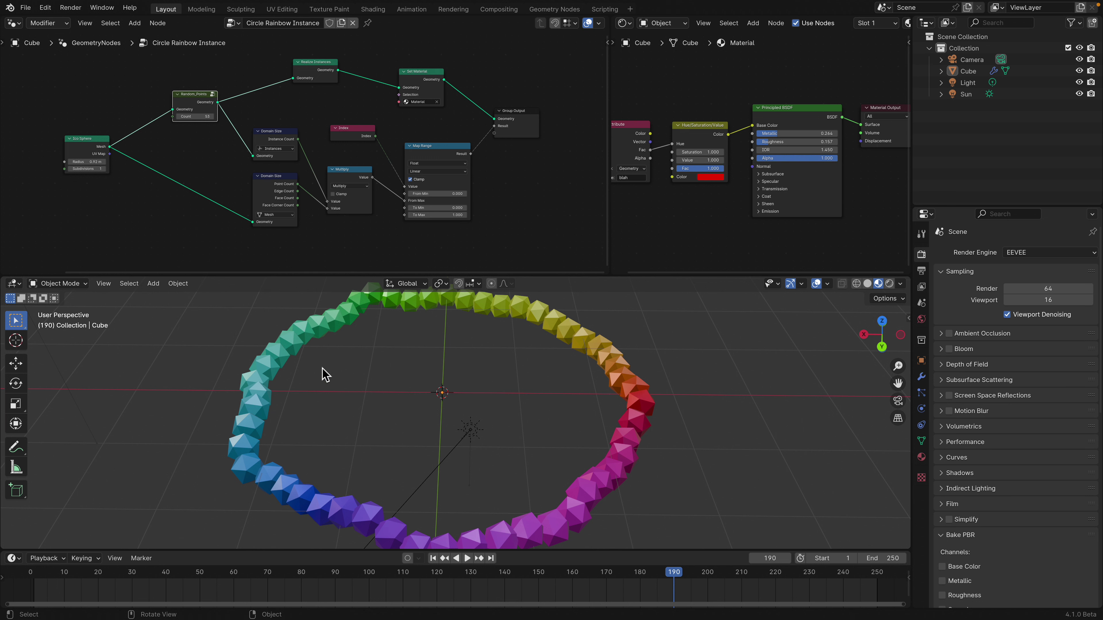
middle_click_drag(322, 374, 288, 386)
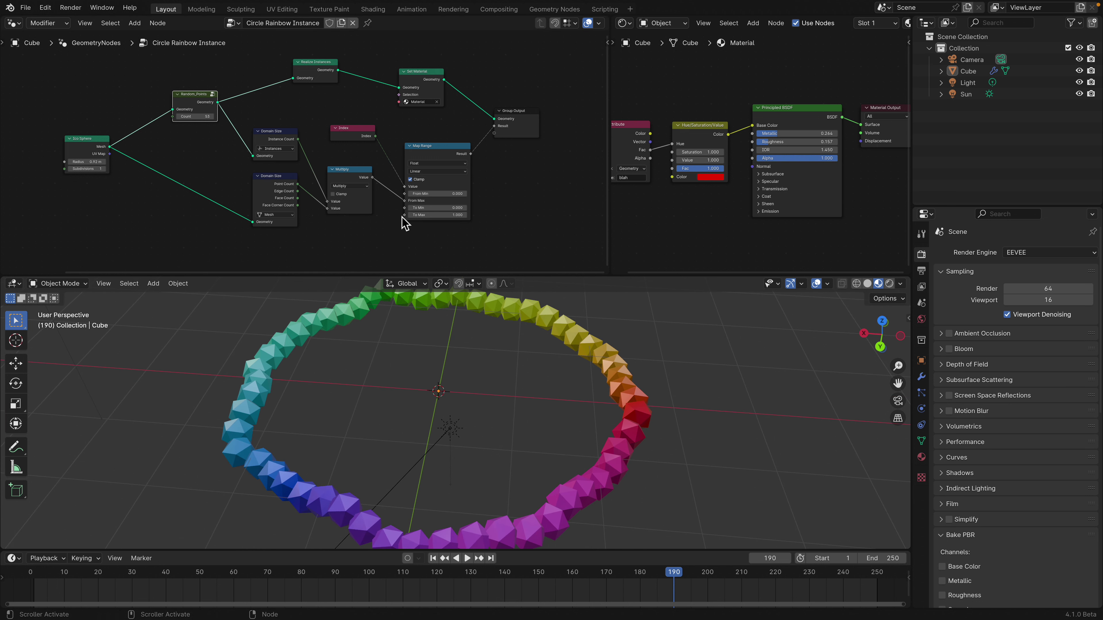
Step: Nudge the Map Range node and change the Hue/Saturation/Value node's input color in the material to bright green
left_click_drag(433, 160, 421, 149)
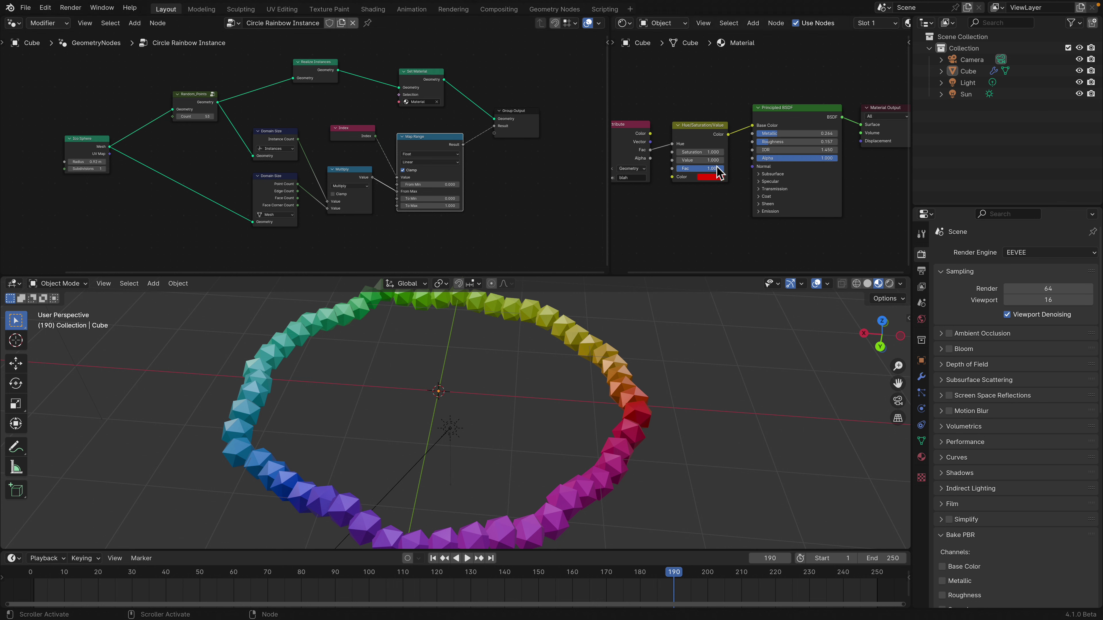
left_click(716, 177)
left_click_drag(733, 121, 701, 91)
scroll(393, 199, "up", 1)
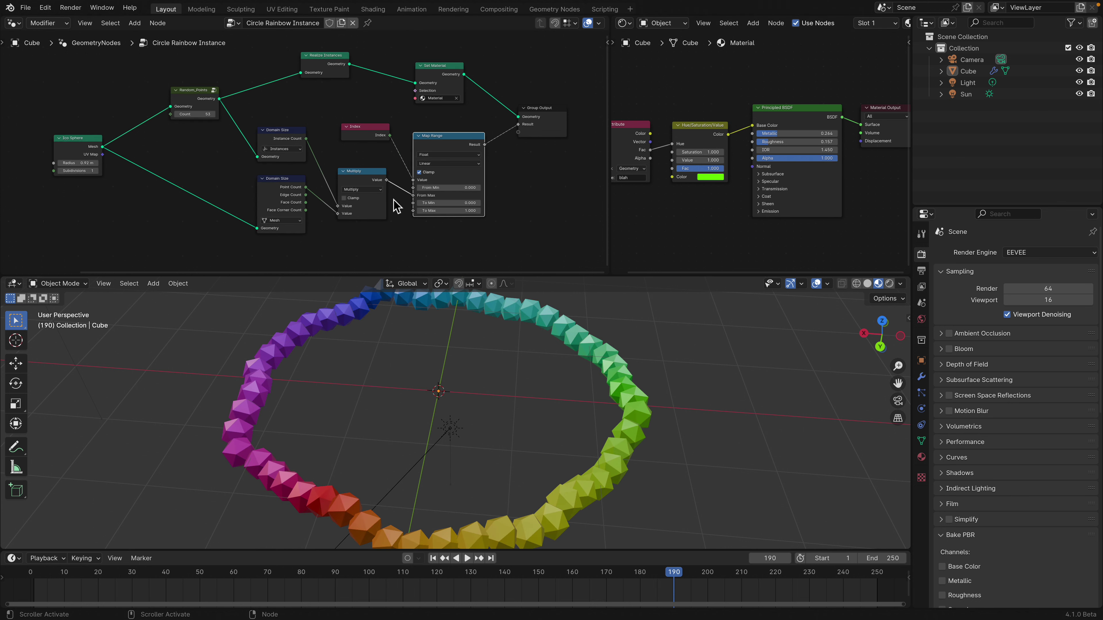
Step: Shift the two Domain Size nodes slightly away from the Multiply node and nudge the Map Range node
left_click_drag(283, 196, 277, 194)
left_click_drag(287, 137, 281, 135)
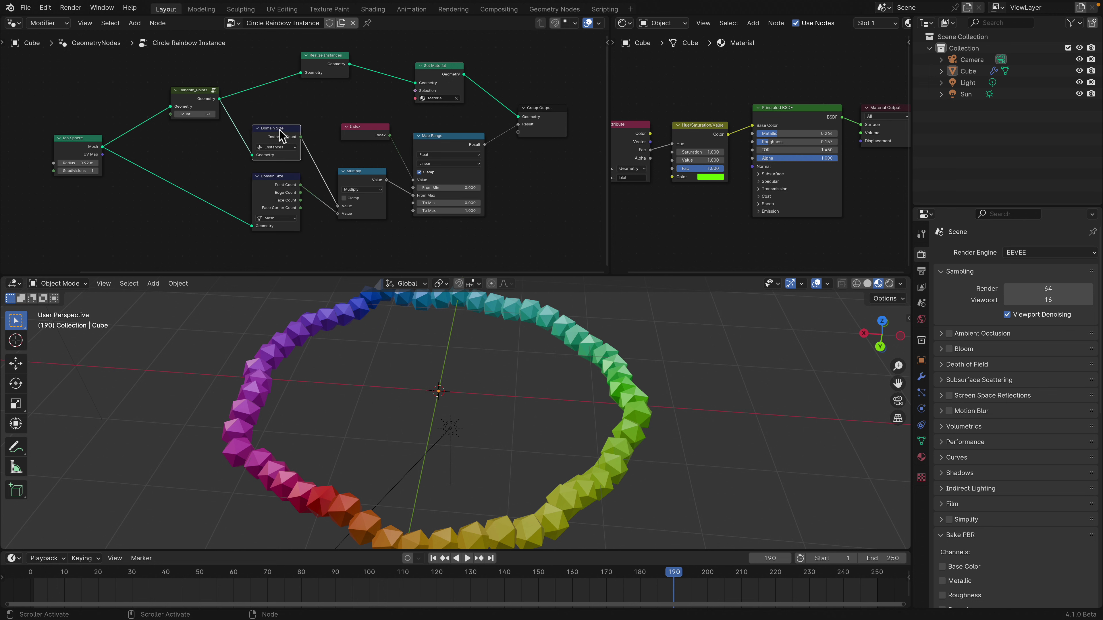
left_click(451, 138)
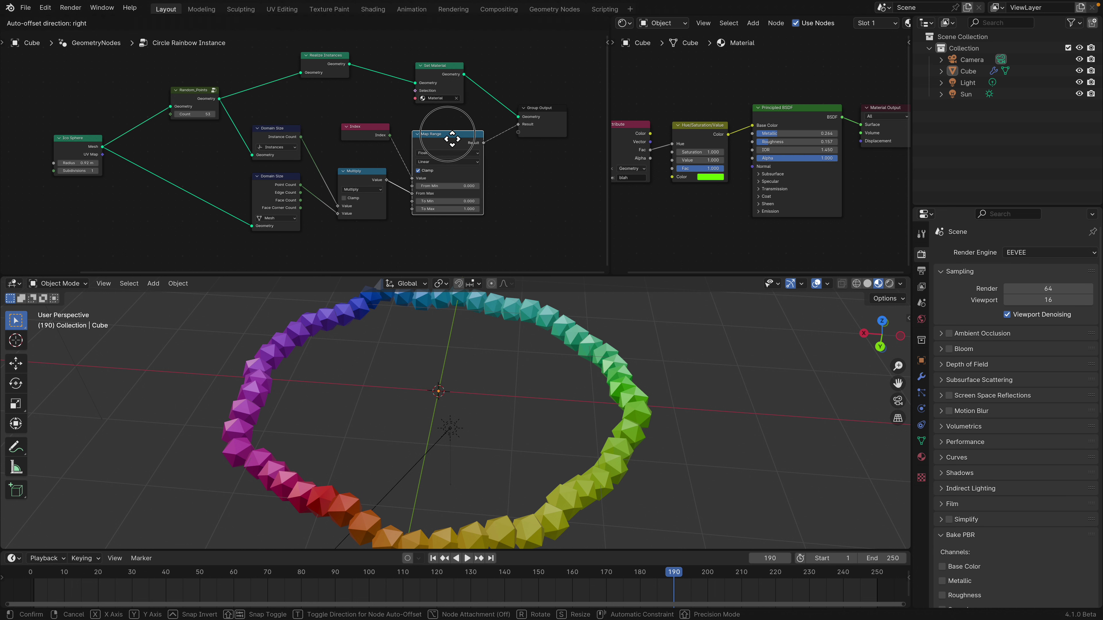
scroll(464, 159, "up", 2)
middle_click_drag(416, 149, 389, 152)
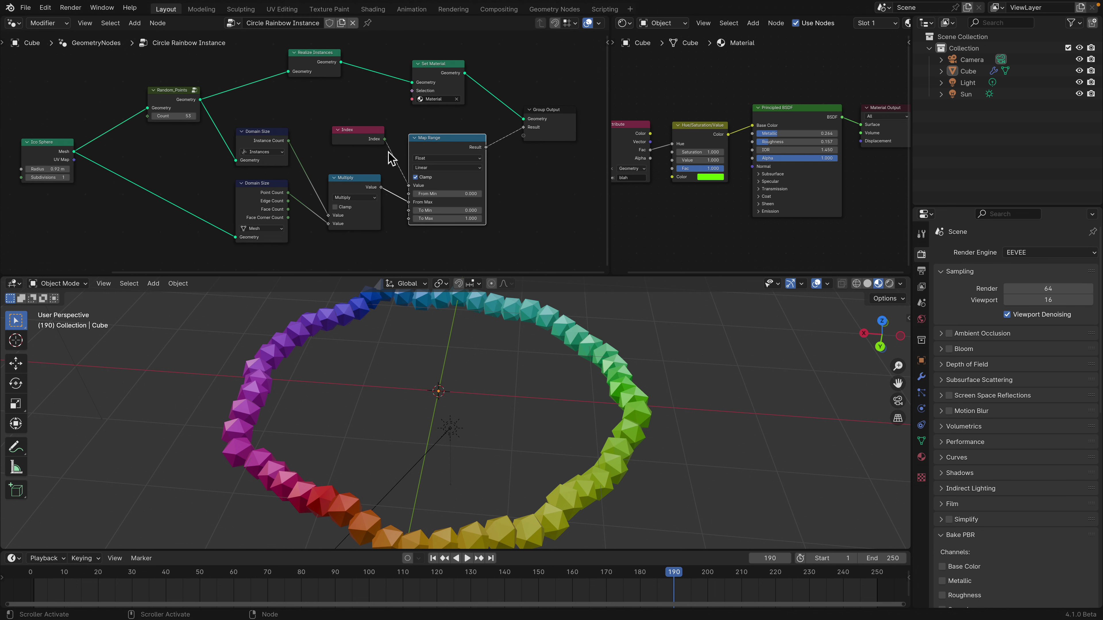
Step: Widen the shader editor so the material's Attribute, Hue/Saturation/Value and Principled BSDF nodes fit in it
left_click_drag(613, 111, 633, 111)
scroll(687, 113, "down", 1)
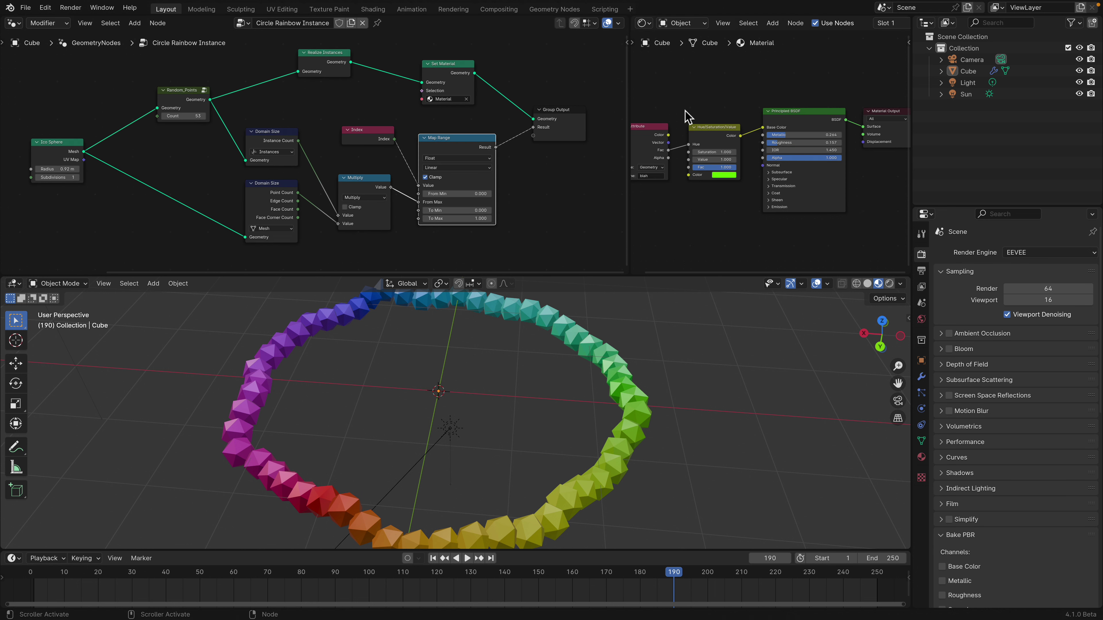
middle_click_drag(706, 133, 728, 96)
scroll(674, 151, "up", 2)
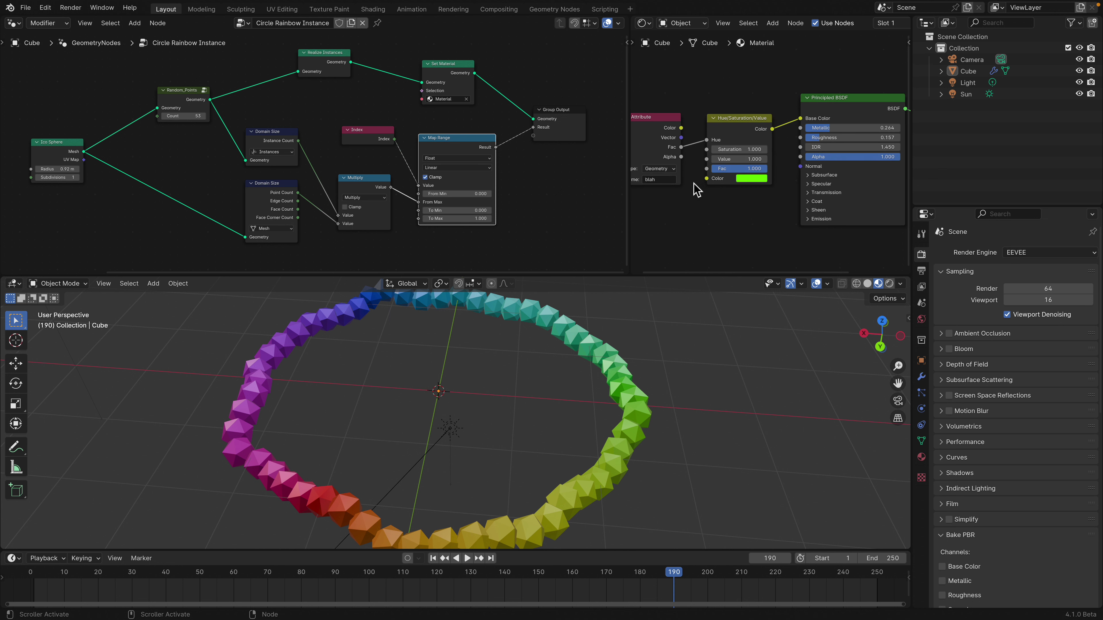
scroll(718, 202, "up", 1)
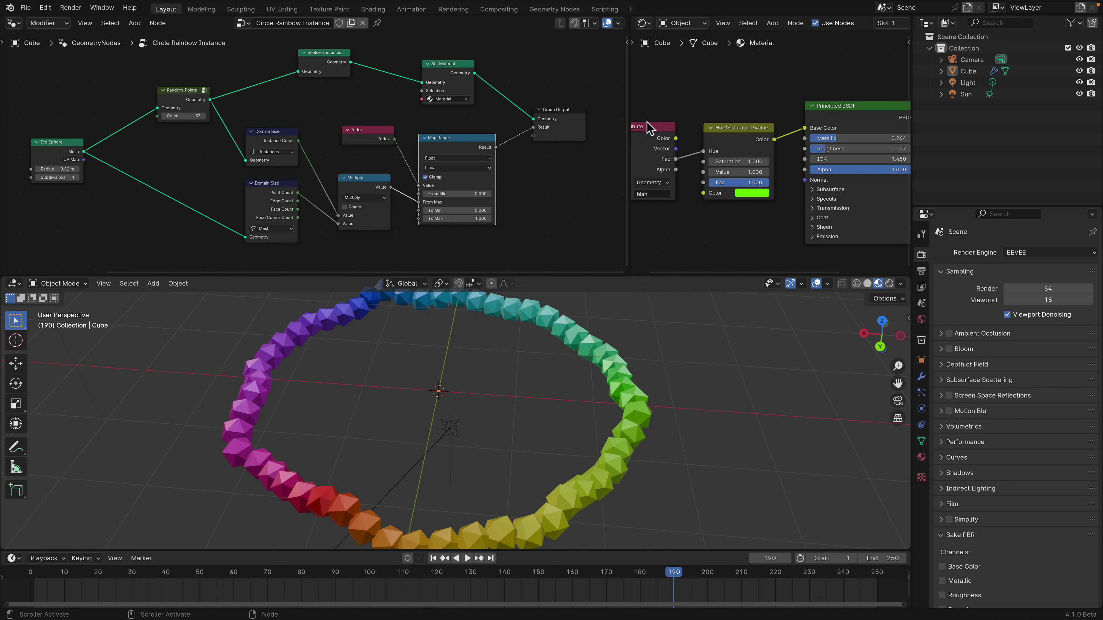
left_click_drag(631, 107, 545, 107)
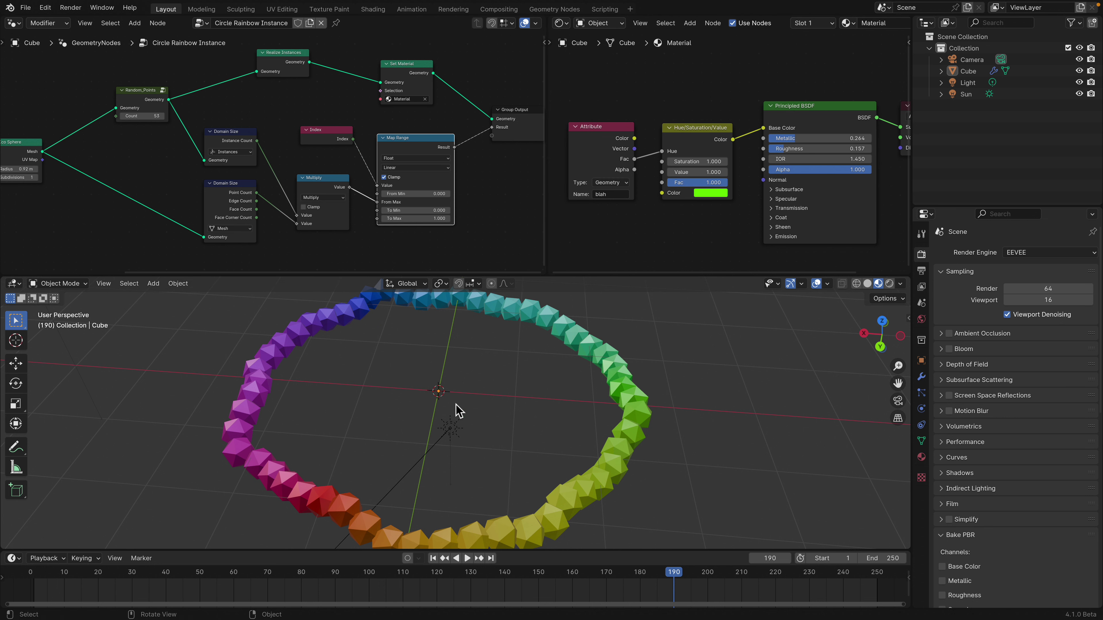
scroll(661, 173, "up", 1)
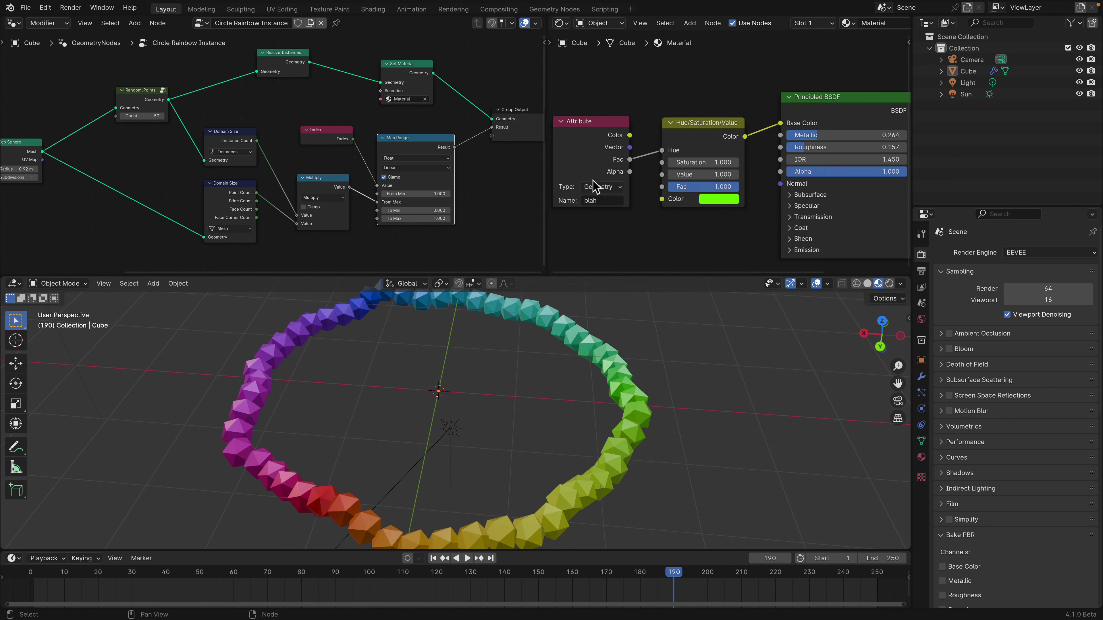
Step: Nudge the Attribute node and move the Hue/Saturation/Value node slightly up in the material's node tree
left_click_drag(585, 136, 590, 145)
left_click_drag(590, 145, 592, 130)
left_click_drag(679, 143, 679, 134)
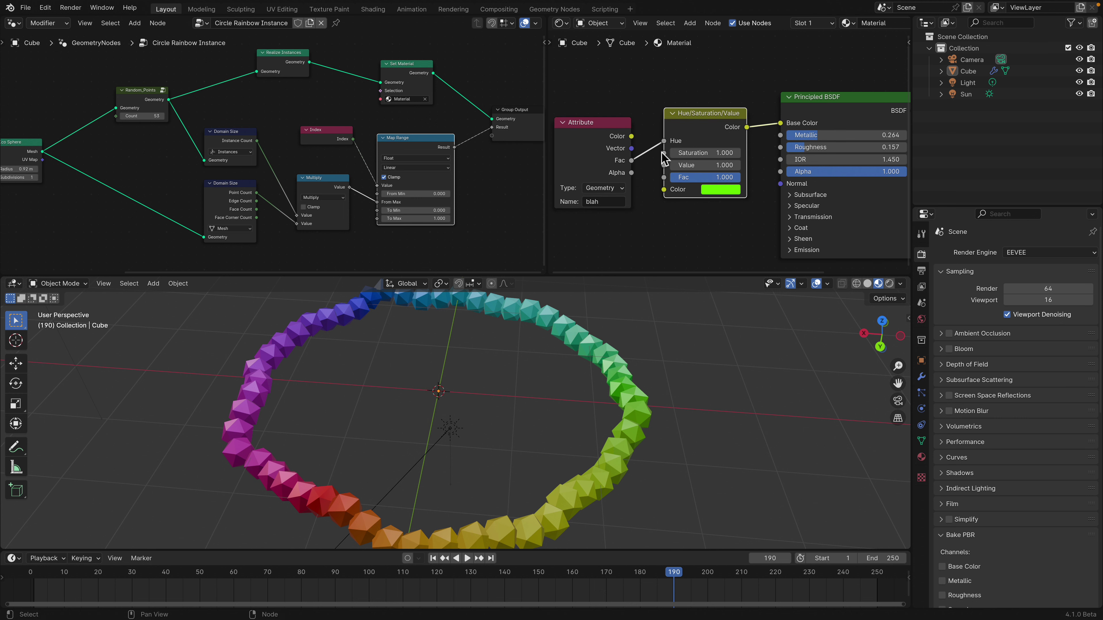
scroll(698, 191, "down", 1)
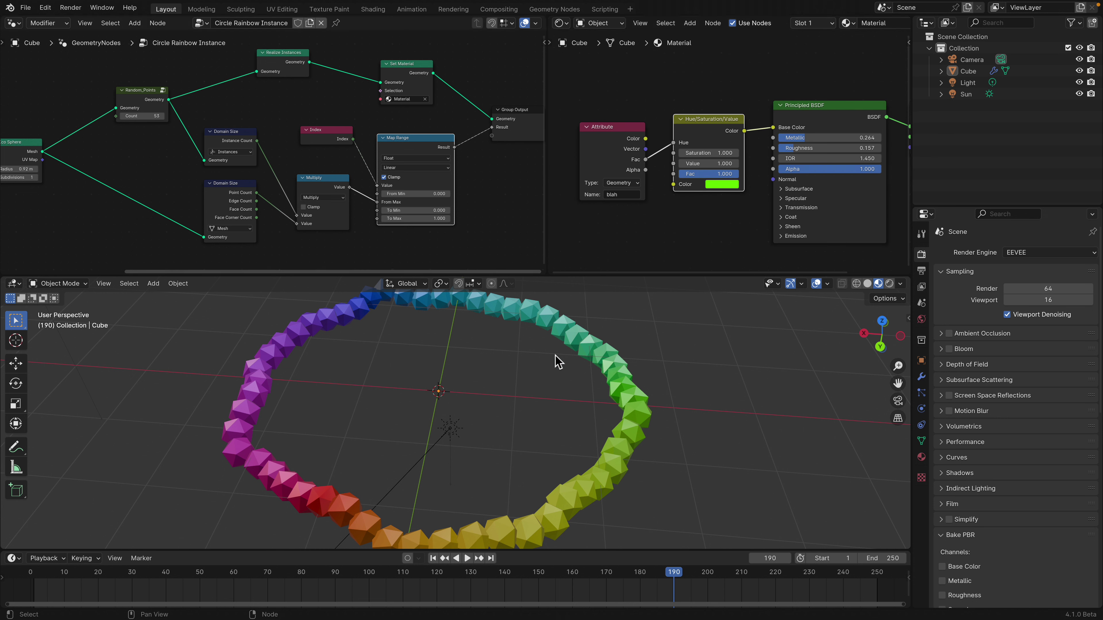
Step: Raise the Map Range node's To Max to 8.8 so the hues repeat around the ring
middle_click_drag(340, 234, 320, 206)
left_click_drag(388, 192, 499, 191)
left_click(393, 192)
type("11.2")
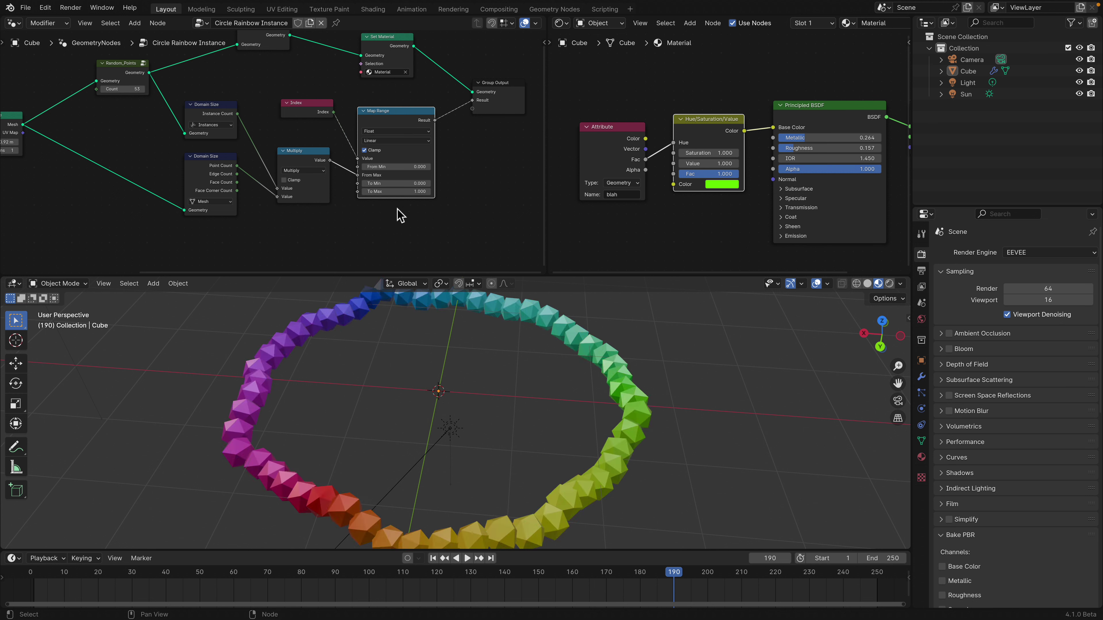
key("Return")
left_click_drag(393, 192, 383, 192)
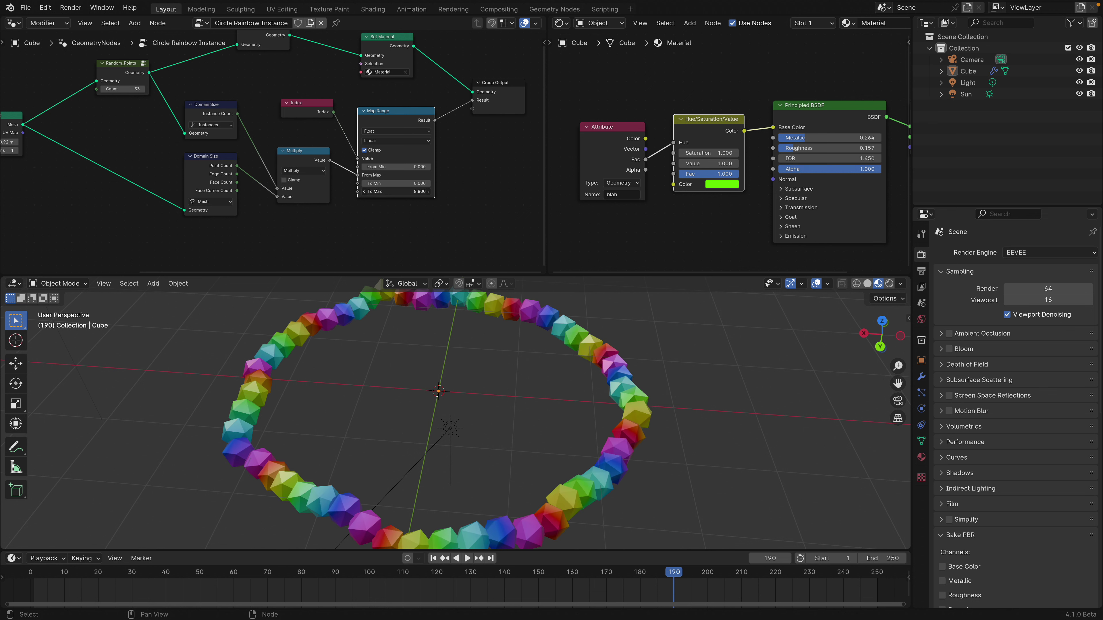
Step: Set the Map Range node's To Max back to 1
type("1")
key("Return")
scroll(412, 219, "up", 4)
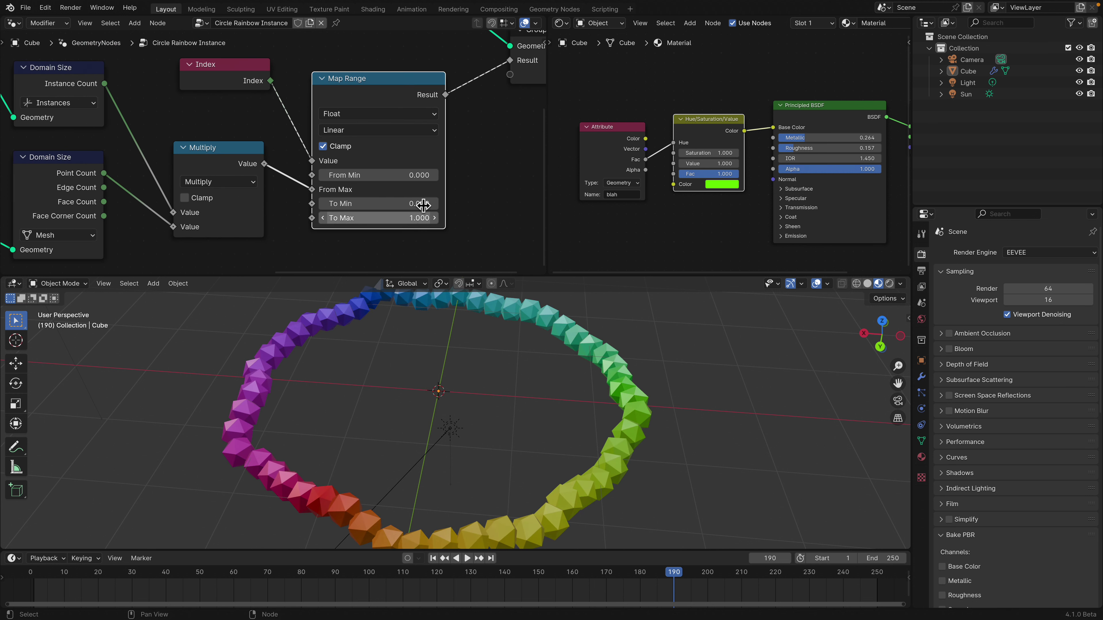
scroll(415, 212, "down", 2)
scroll(389, 153, "down", 3)
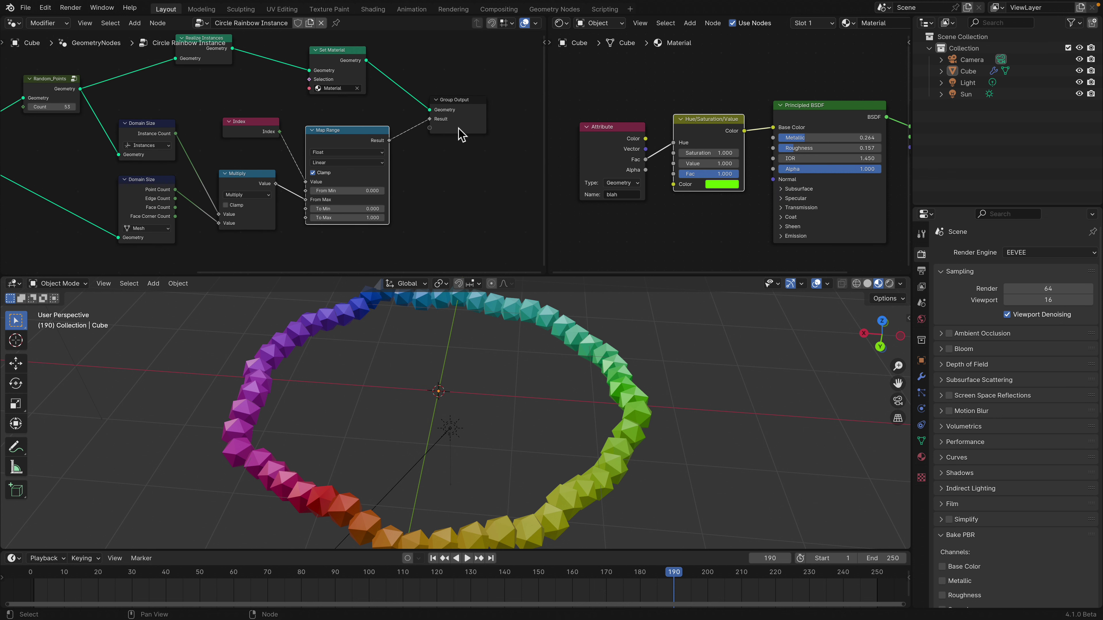
Step: Move the Map Range node farther from the Multiply node and adjust the Index node's position beside it
left_click_drag(362, 133, 370, 134)
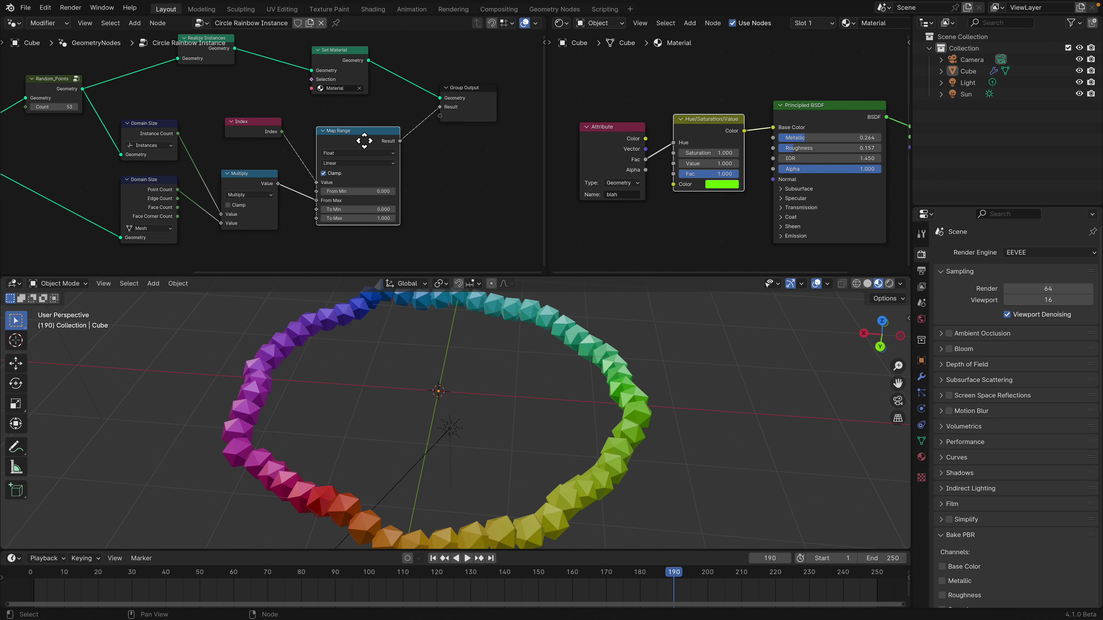
scroll(369, 135, "up", 1)
left_click_drag(290, 123, 285, 121)
scroll(285, 121, "up", 1)
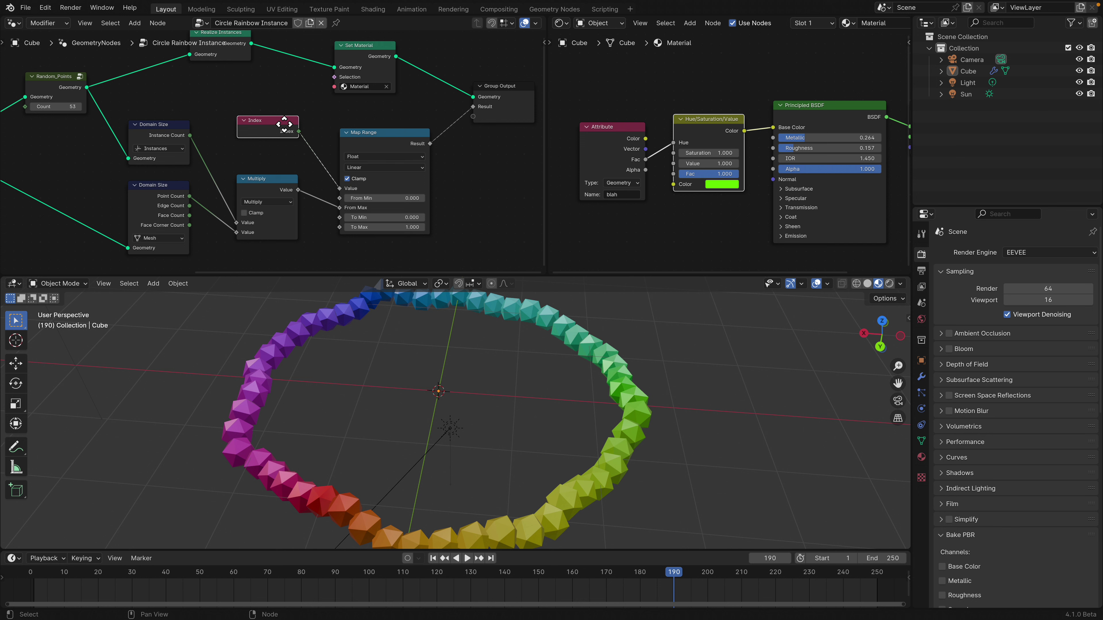
left_click_drag(372, 144, 369, 131)
left_click(272, 127)
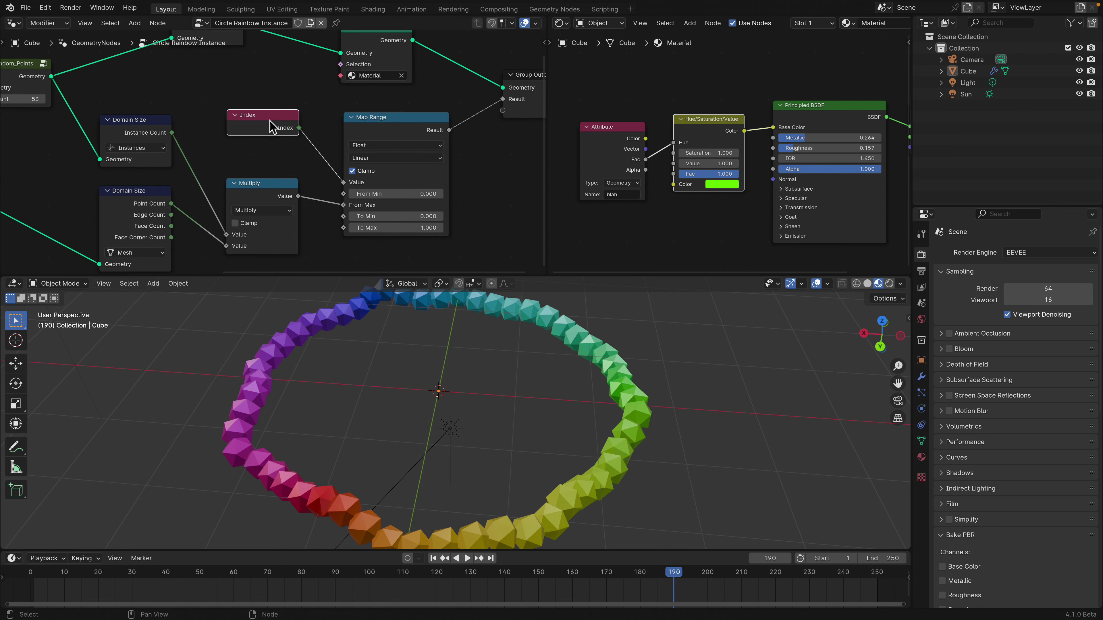
mouse_move(279, 120)
left_mouse_down()
mouse_move(275, 128)
mouse_move(287, 122)
left_mouse_up()
left_click_drag(376, 117, 374, 118)
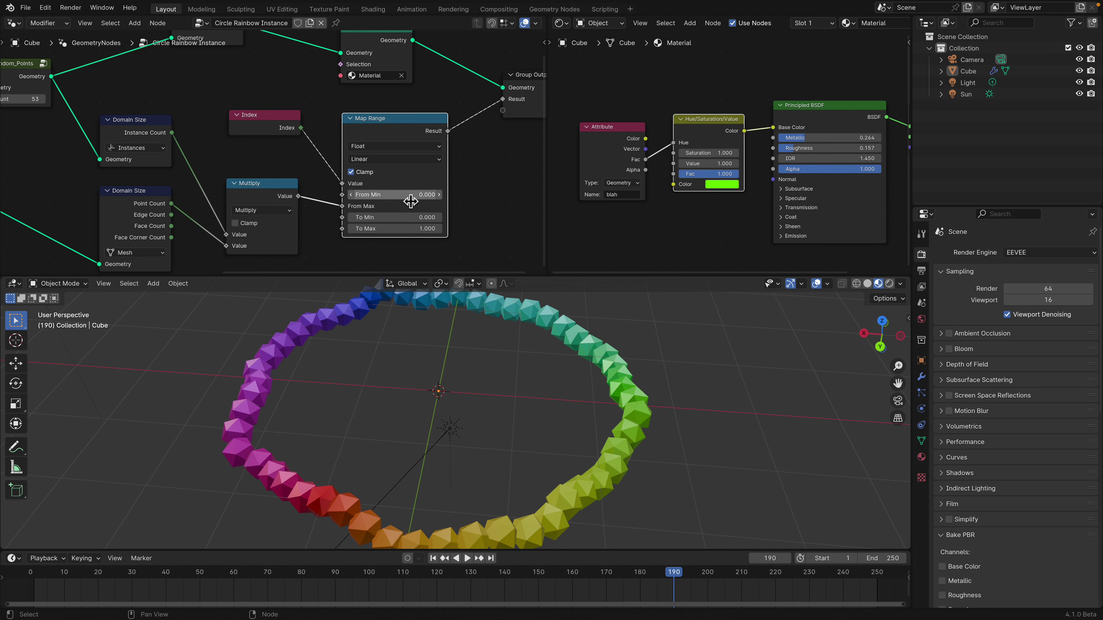
Step: Adjust the positions of the Multiply node and the two Domain Size nodes in the geometry node tree
middle_click_drag(272, 168, 298, 148)
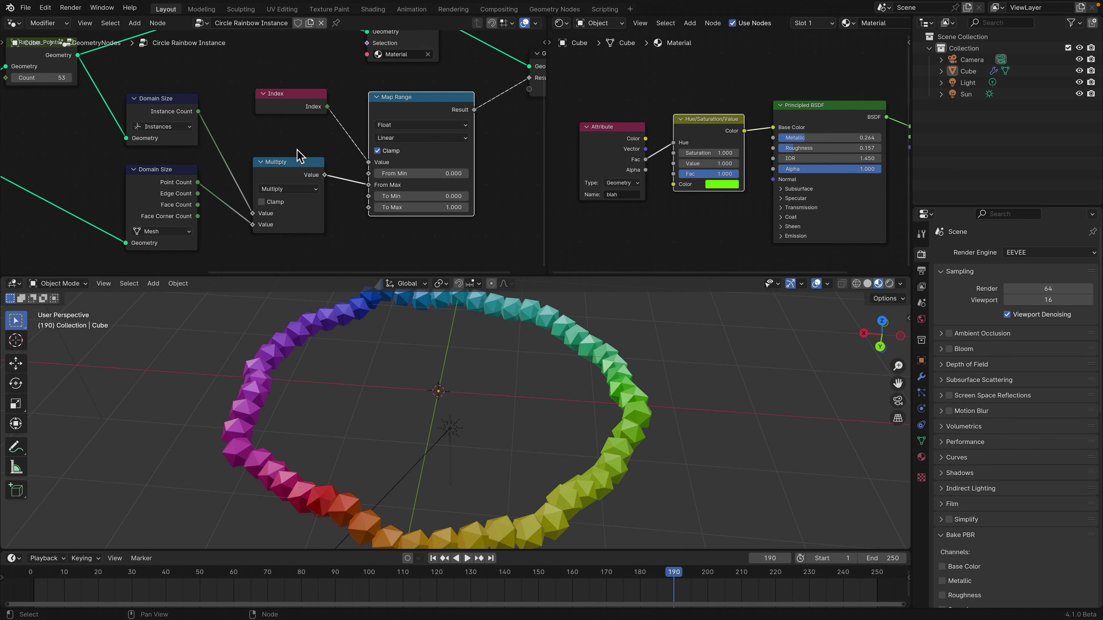
scroll(296, 149, "down", 2)
left_click_drag(285, 171, 283, 169)
left_click_drag(177, 114, 177, 119)
left_click(180, 166)
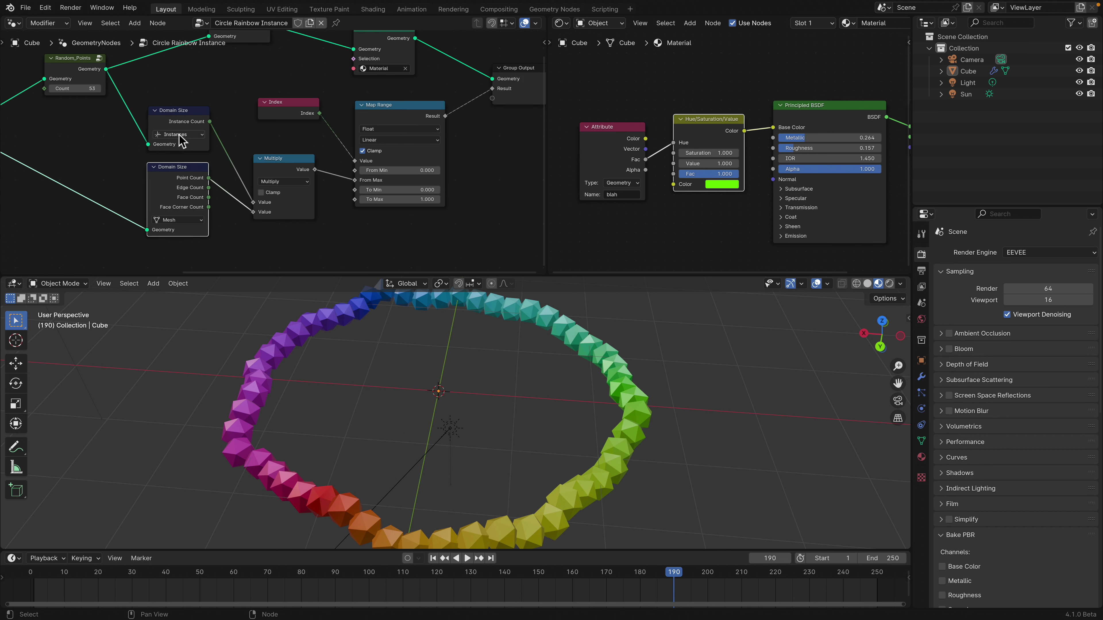
middle_click_drag(179, 134, 214, 140)
left_click_drag(210, 130, 204, 125)
middle_click_drag(225, 149, 227, 155)
middle_click_drag(178, 192, 299, 169)
scroll(280, 176, "down", 1)
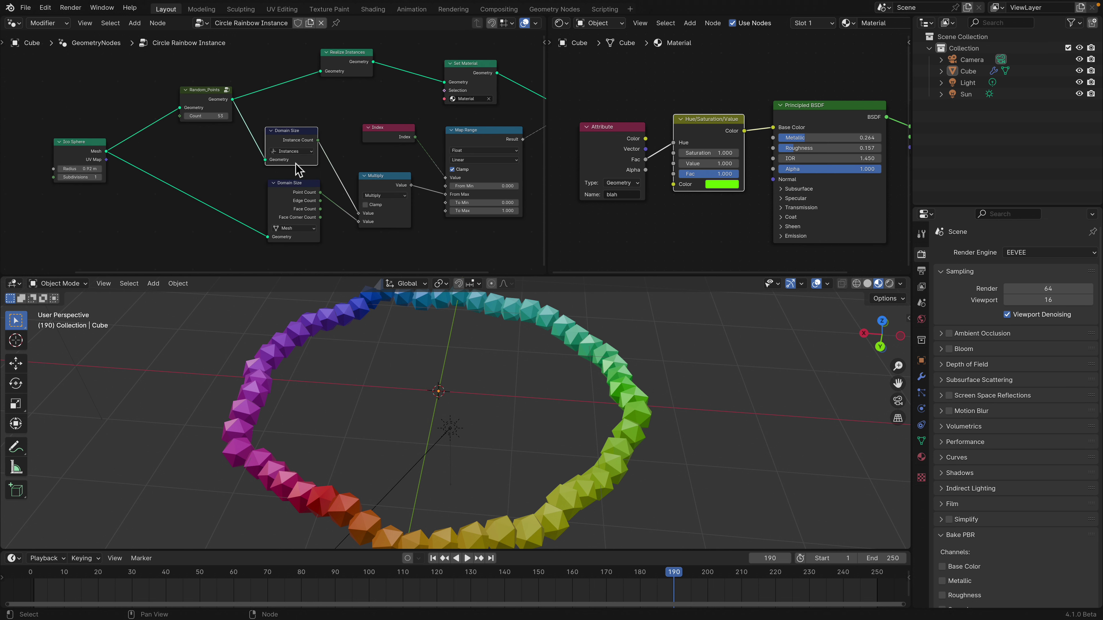
Step: Nudge the Ico Sphere node, align the mesh Domain Size node under the instances one, and select the Random_Points group
scroll(286, 149, "up", 1)
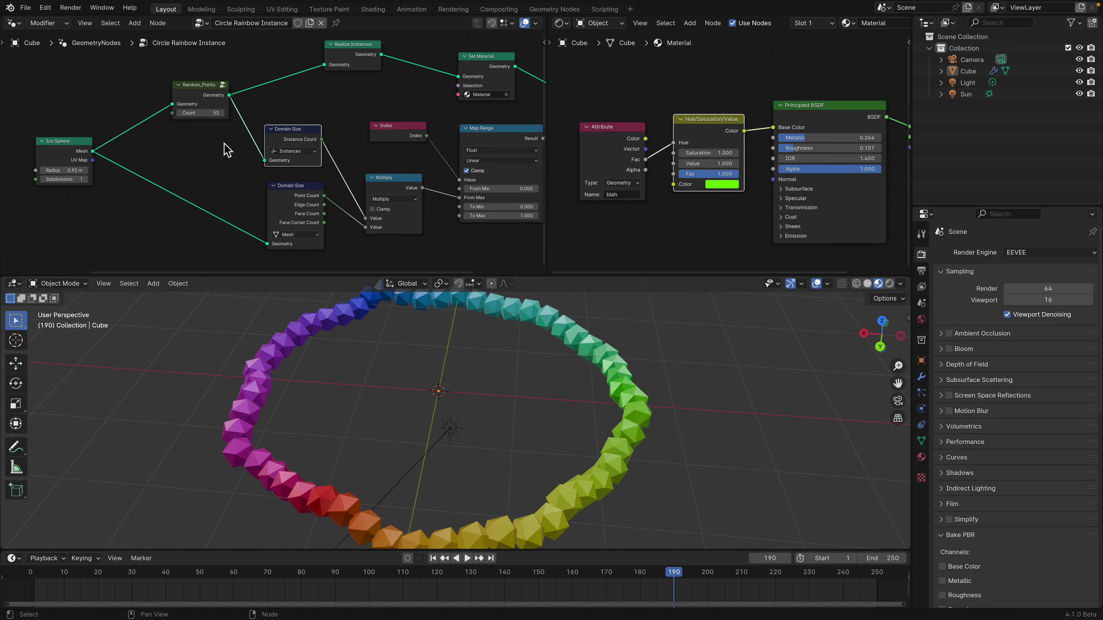
left_click_drag(71, 144, 68, 144)
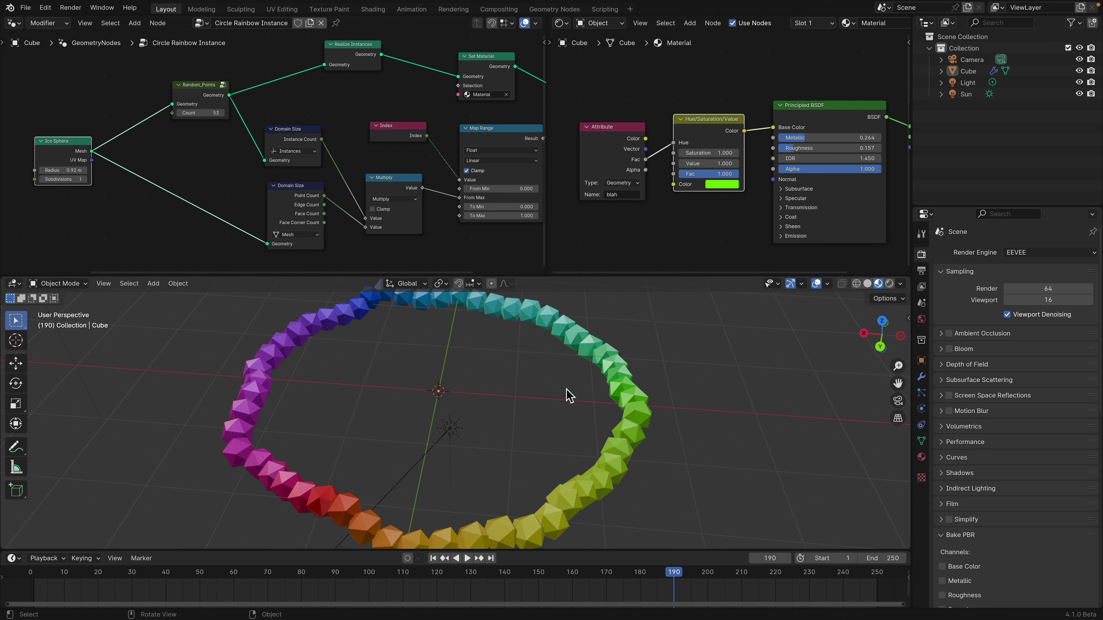
left_click_drag(295, 191, 292, 188)
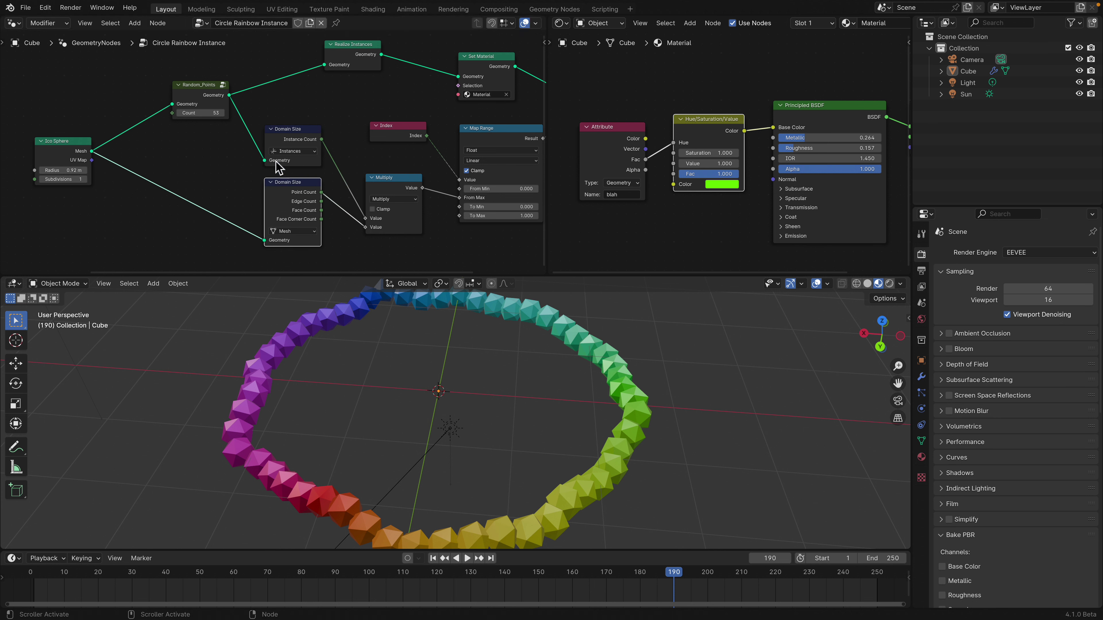
left_click(211, 94)
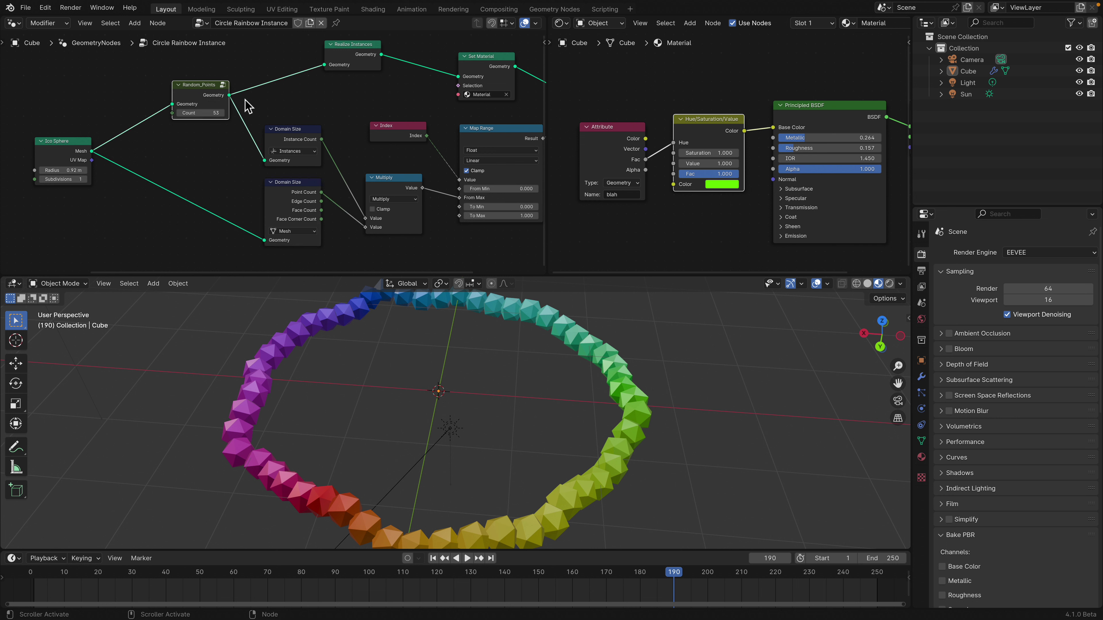
Step: Move the Multiply node closer to the Domain Size nodes and line up the mesh Domain Size under the instances one
left_click_drag(285, 140, 284, 129)
scroll(311, 146, "up", 2)
middle_click_drag(312, 146, 292, 130)
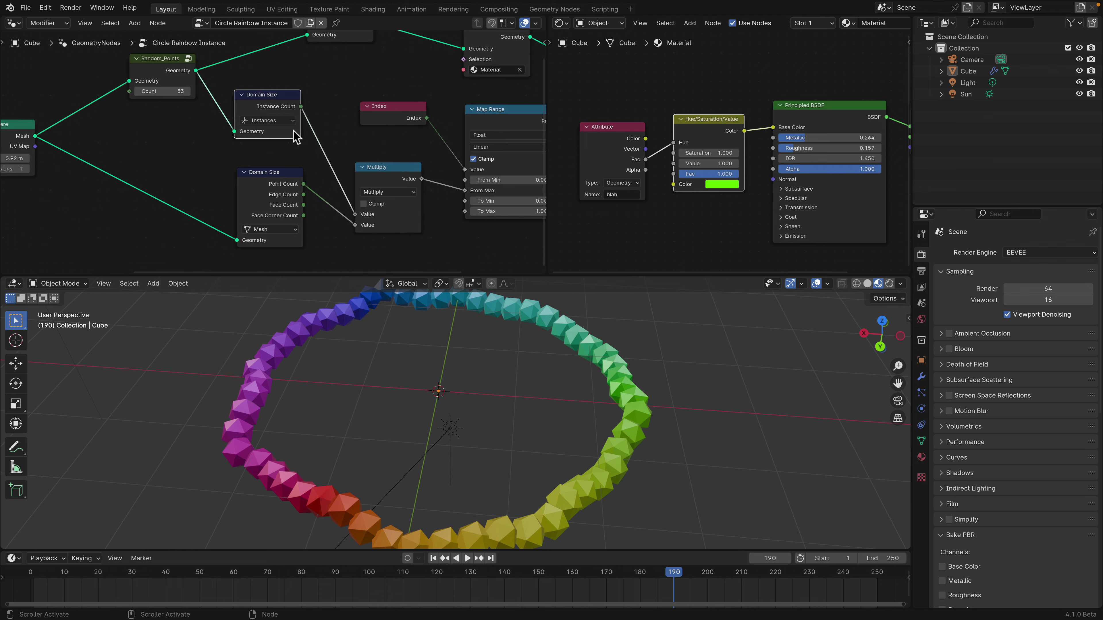
left_click_drag(375, 174, 365, 163)
left_click_drag(278, 111, 271, 109)
middle_click_drag(248, 102, 247, 122)
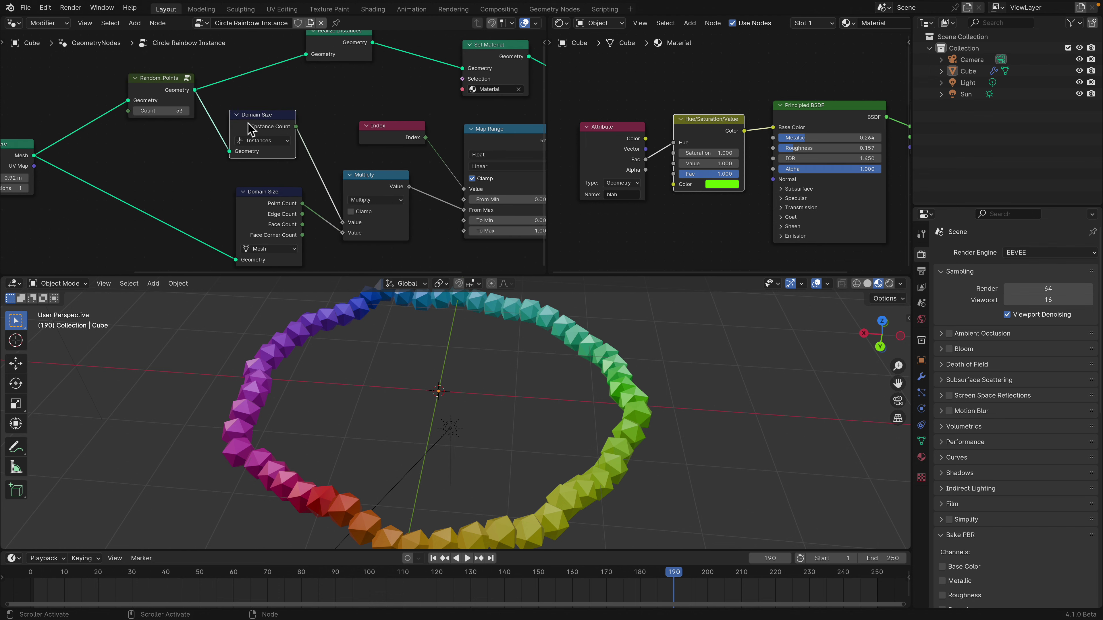
left_click_drag(249, 112, 247, 109)
left_click_drag(272, 194, 262, 183)
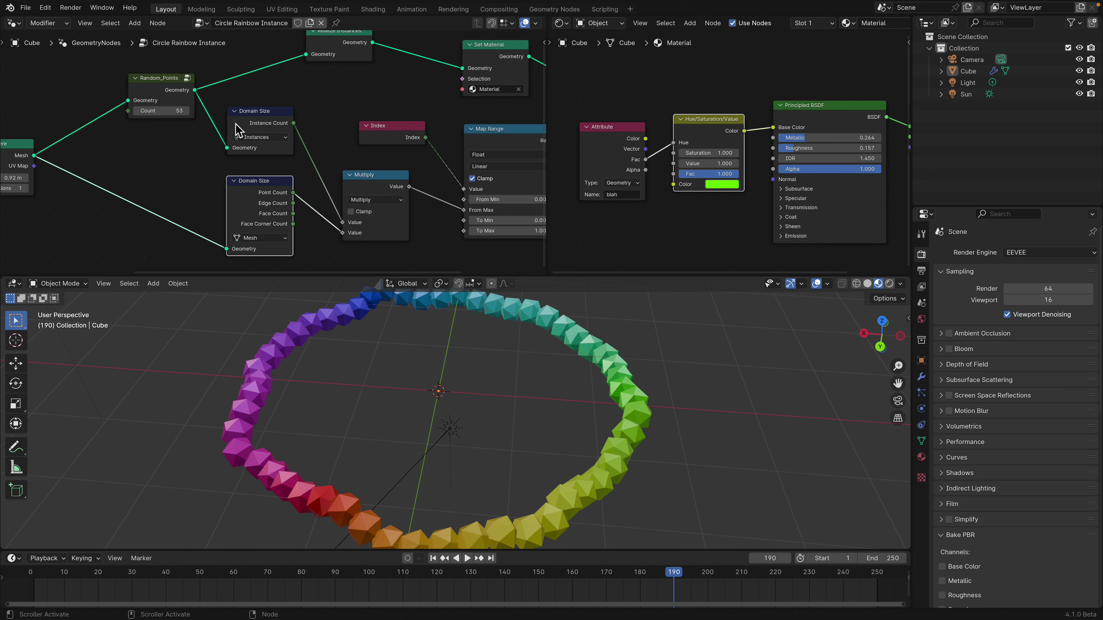
left_click_drag(259, 182, 258, 180)
middle_click_drag(161, 168, 179, 162)
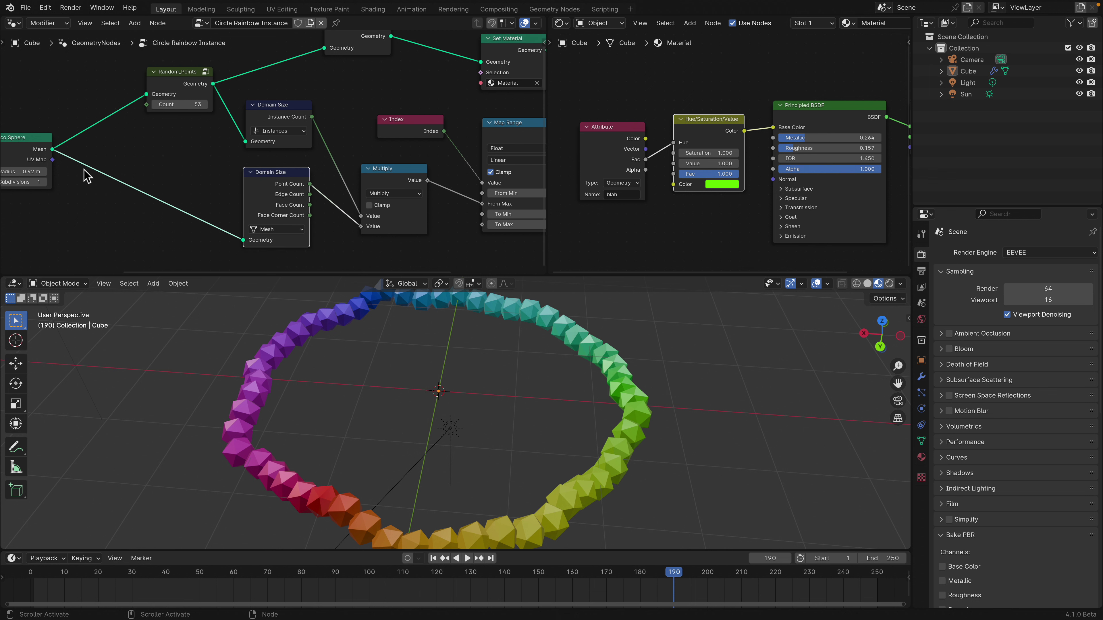
Step: Nudge the Ico Sphere node and set the Random_Points group's Count to 85
middle_click_drag(106, 199, 131, 199)
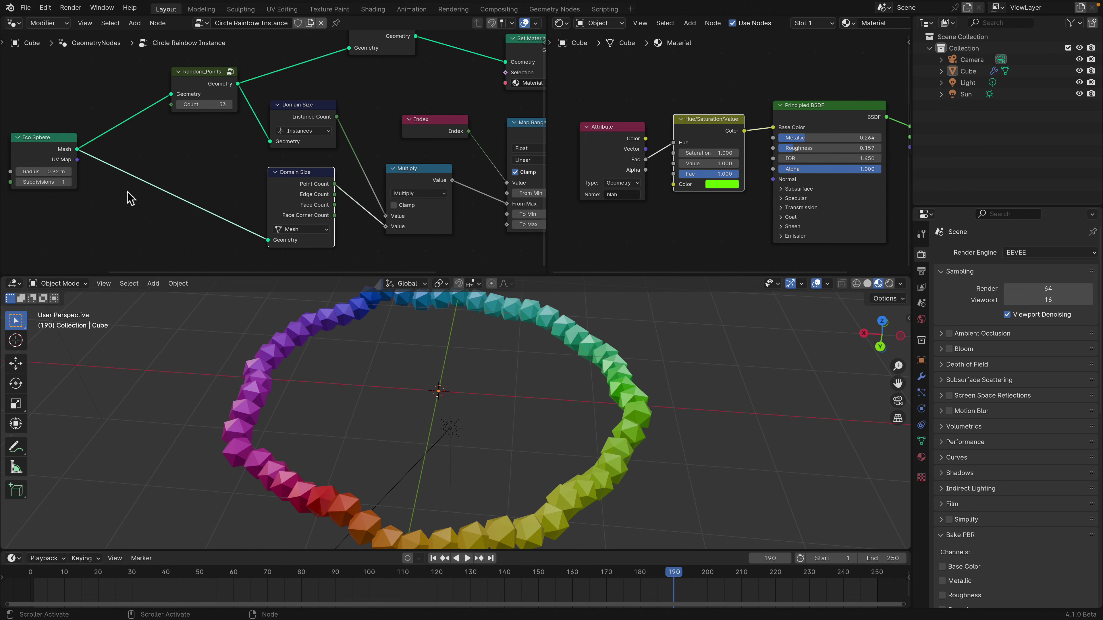
left_click_drag(58, 142, 64, 147)
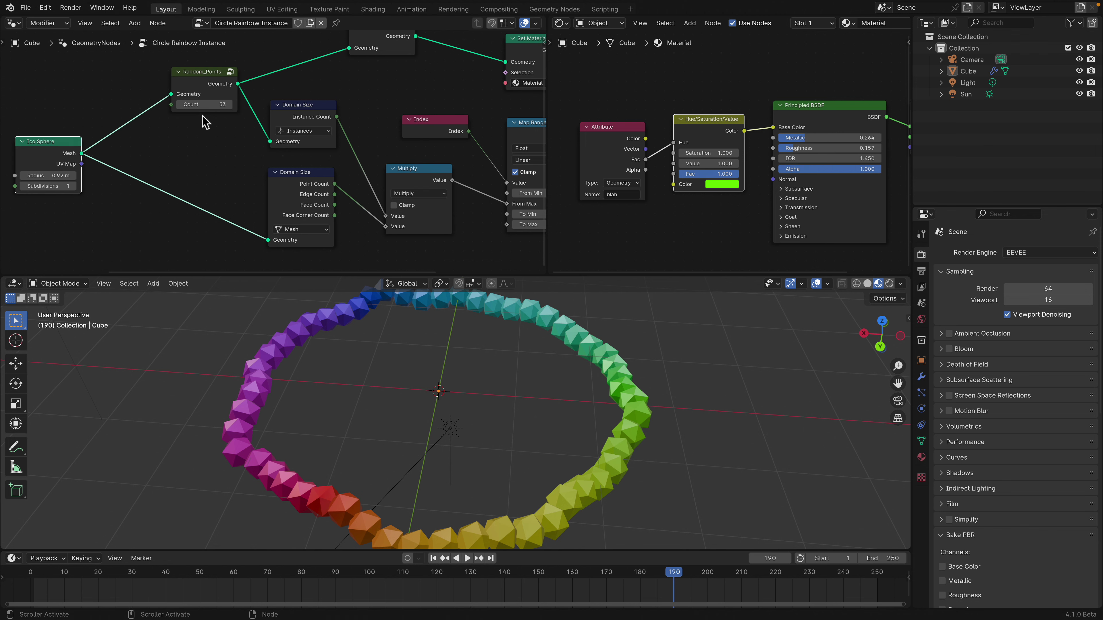
left_click_drag(204, 104, 224, 104)
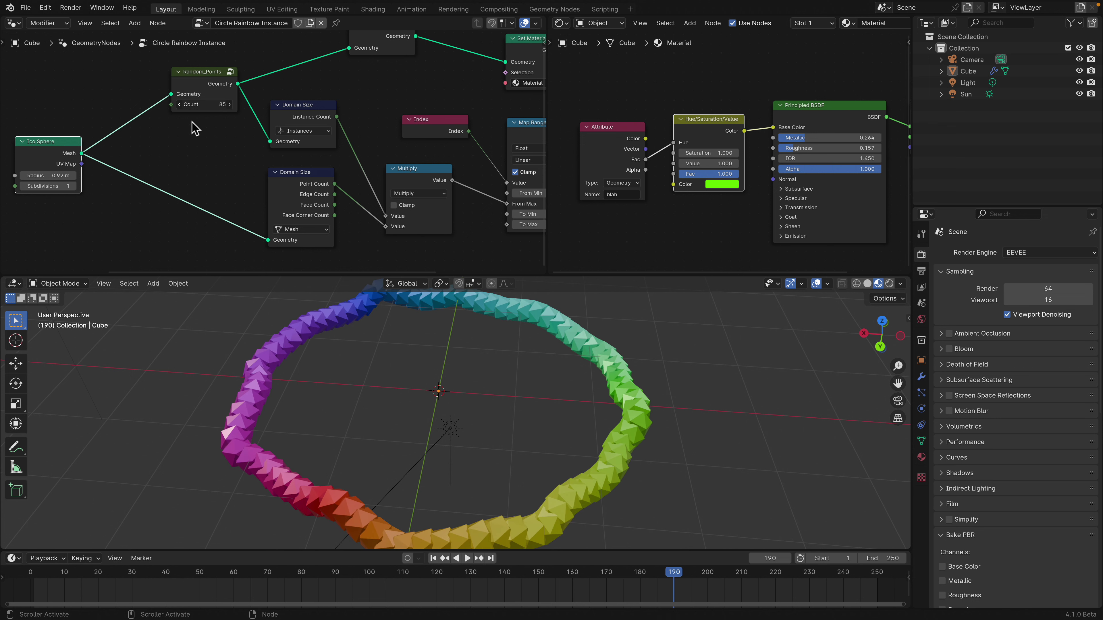
Step: Set the Ico Sphere's Subdivisions to 3 and briefly play the ring's animation
left_click(72, 186)
left_click(75, 186)
middle_click_drag(420, 435, 450, 434)
scroll(437, 424, "down", 1)
key("space")
key("space")
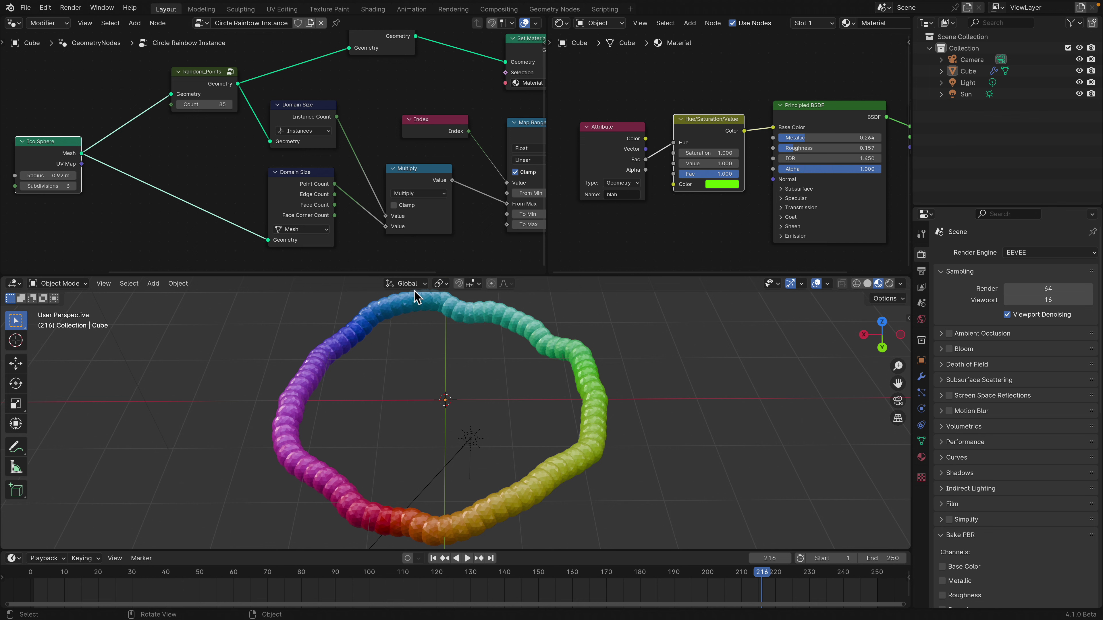
Step: Nudge the Index and Map Range nodes slightly toward the Multiply node in the geometry node tree
middle_click_drag(398, 236, 371, 227)
left_click(287, 169)
scroll(382, 168, "down", 1)
middle_click_drag(382, 168, 377, 176)
left_click(377, 176)
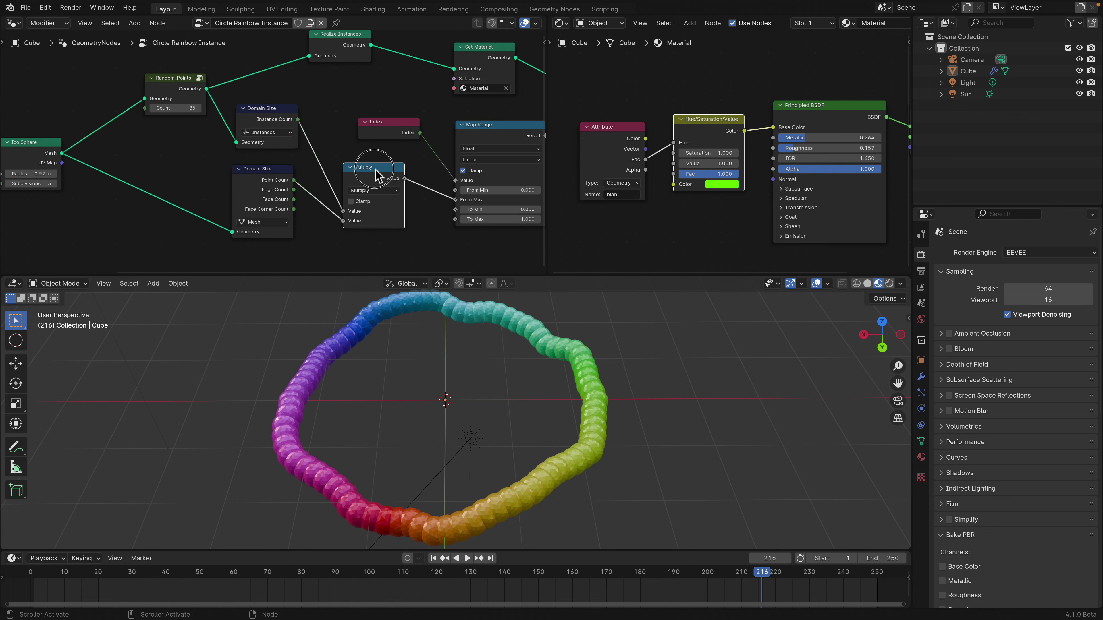
left_click_drag(389, 129, 384, 123)
middle_click_drag(459, 139, 404, 140)
left_click_drag(404, 139, 399, 137)
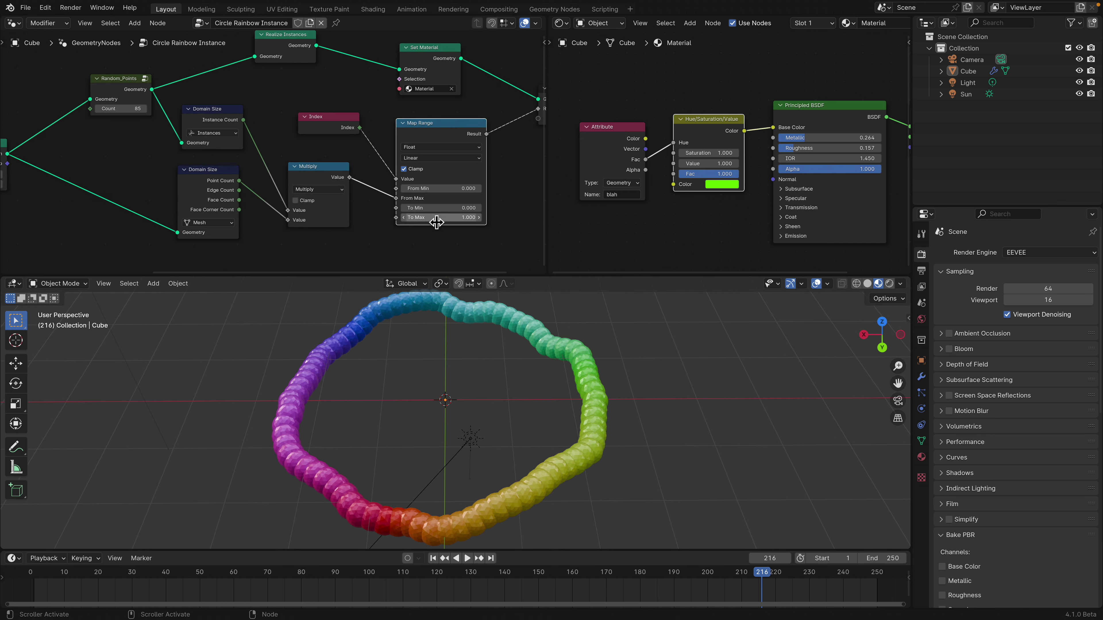
Step: Set the Map Range node's To Max to 43.2 and preview the repeating colors by playing the animation
left_click_drag(438, 220, 625, 218)
middle_click_drag(431, 359, 461, 346)
middle_click_drag(464, 407, 462, 397)
scroll(462, 397, "up", 1)
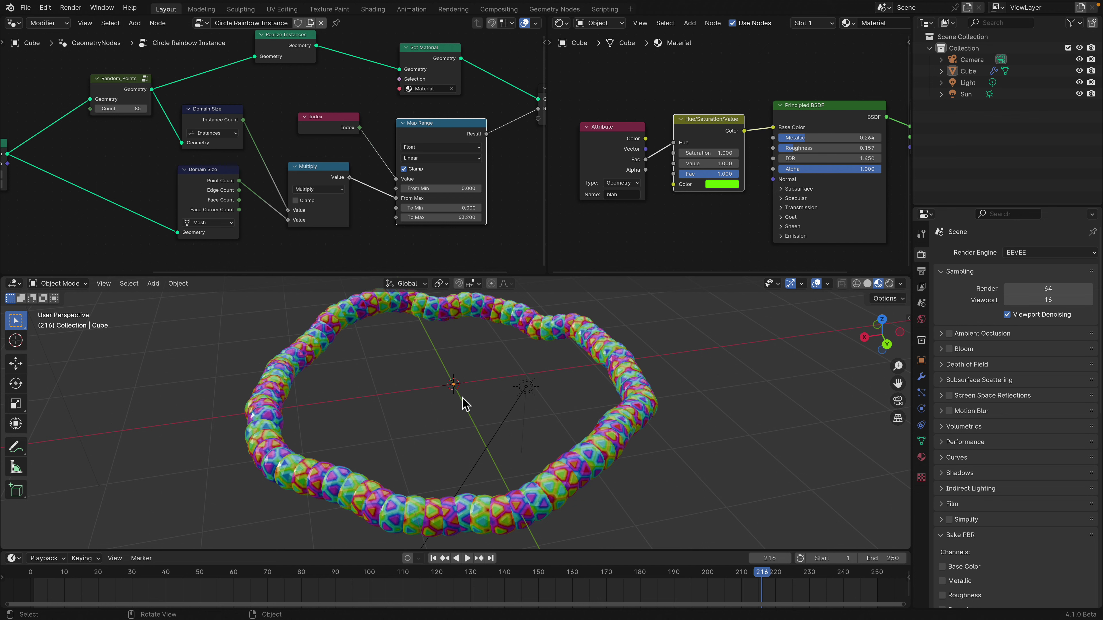
key("space")
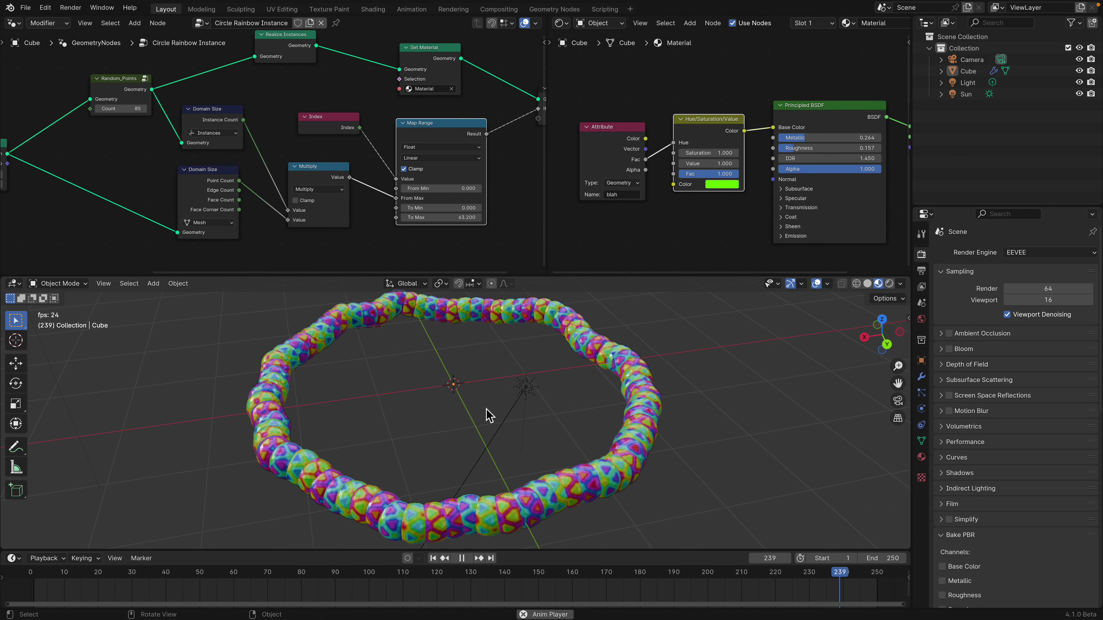
middle_click_drag(399, 461, 448, 447)
key("space")
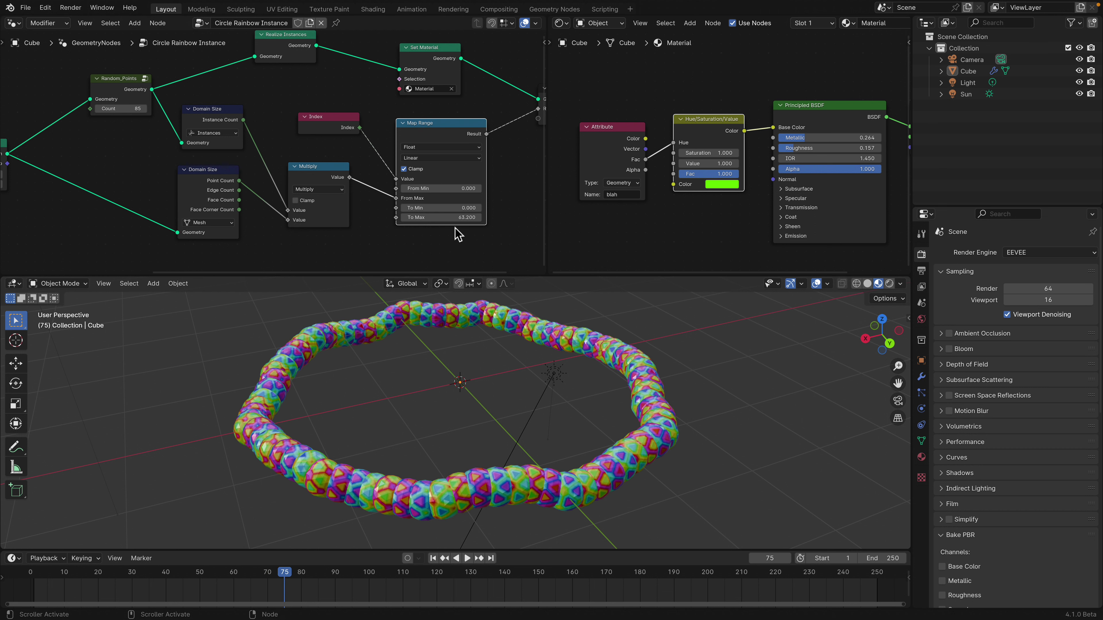
Step: Set the Map Range node's To Max to 40 and view the ring from another angle
double_click(451, 218)
type("40")
key("Return")
middle_click_drag(420, 334, 367, 347)
scroll(129, 202, "down", 1)
Step: Raise the Random_Points group's Count to 777 and start the animation playback
middle_click_drag(128, 202, 247, 218)
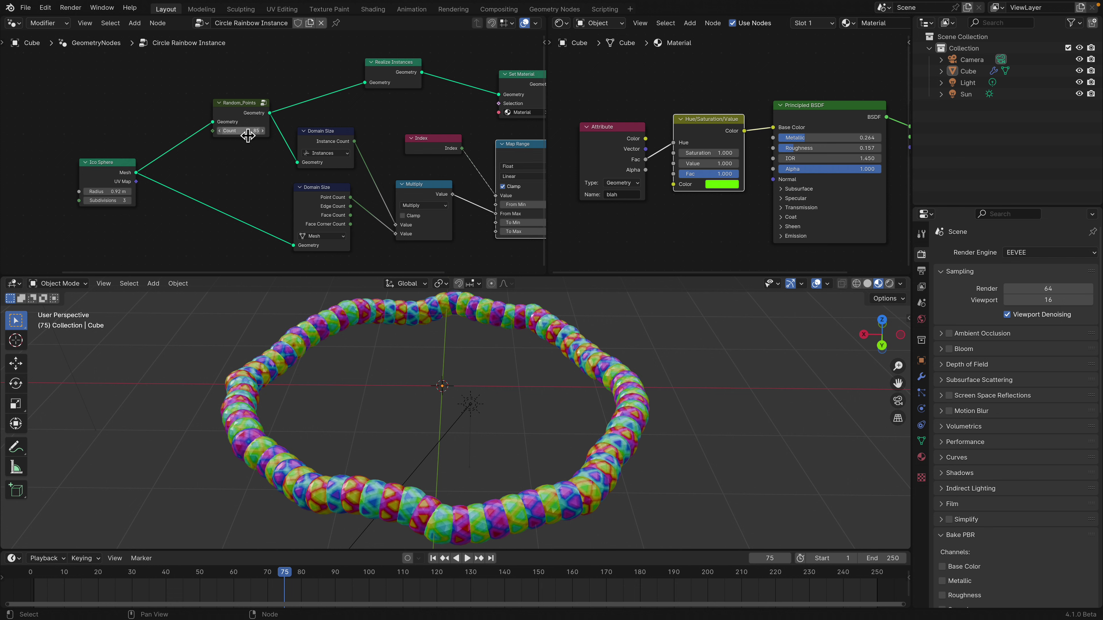
left_click_drag(246, 130, 277, 131)
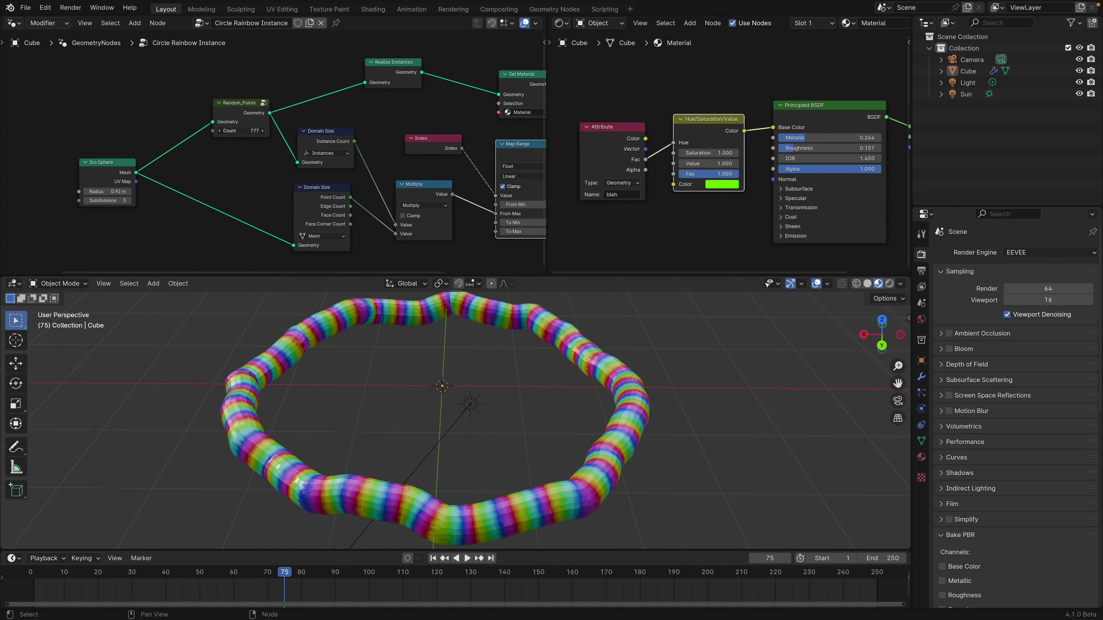
middle_click_drag(405, 452, 426, 453)
scroll(424, 453, "down", 1)
key("space")
Step: Stop the playback, lower the Map Range's To Max to 9.8, and preview the wider color bands in motion
middle_click_drag(423, 225, 295, 202)
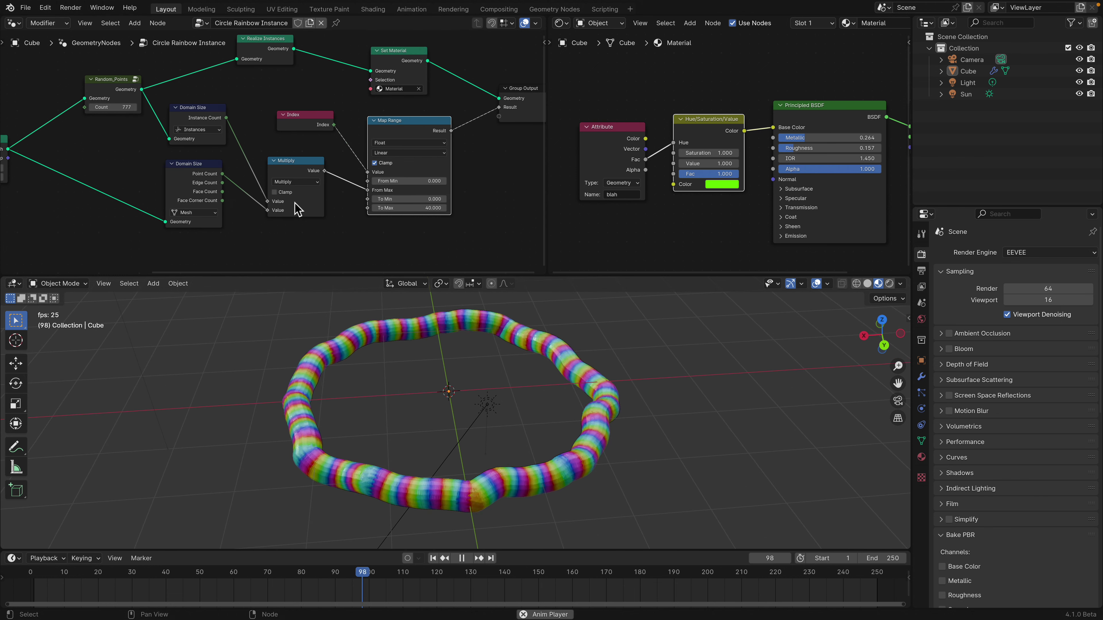
key("space")
mouse_move(412, 208)
left_mouse_down()
mouse_move(369, 207)
mouse_move(404, 208)
left_mouse_up()
key("space")
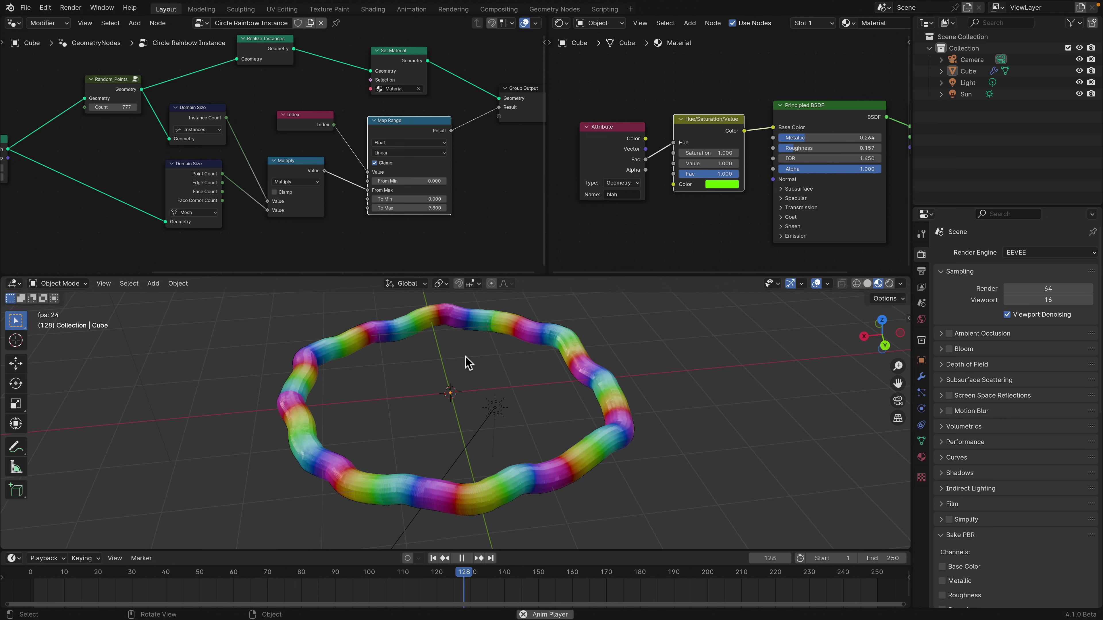
key("space")
middle_click_drag(480, 382, 462, 392)
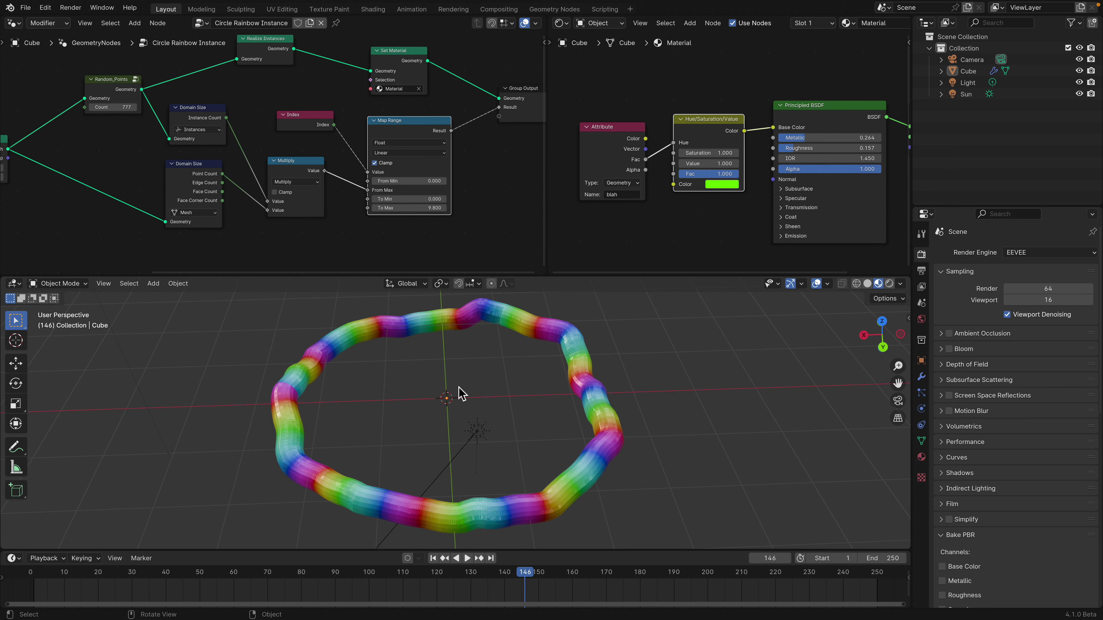
mouse_move(459, 387)
middle_mouse_down()
mouse_move(475, 397)
mouse_move(463, 376)
middle_mouse_up()
scroll(387, 201, "down", 1)
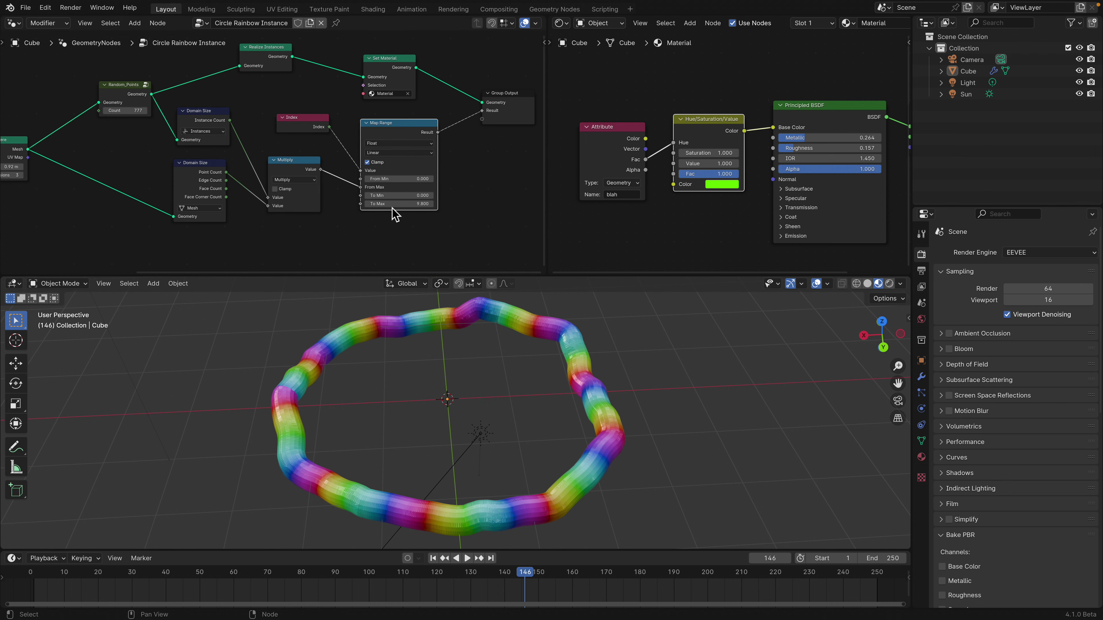
Step: Set the Map Range node's To Max to 12
left_click_drag(393, 205, 419, 205)
left_click(394, 204)
type("12")
key("Return")
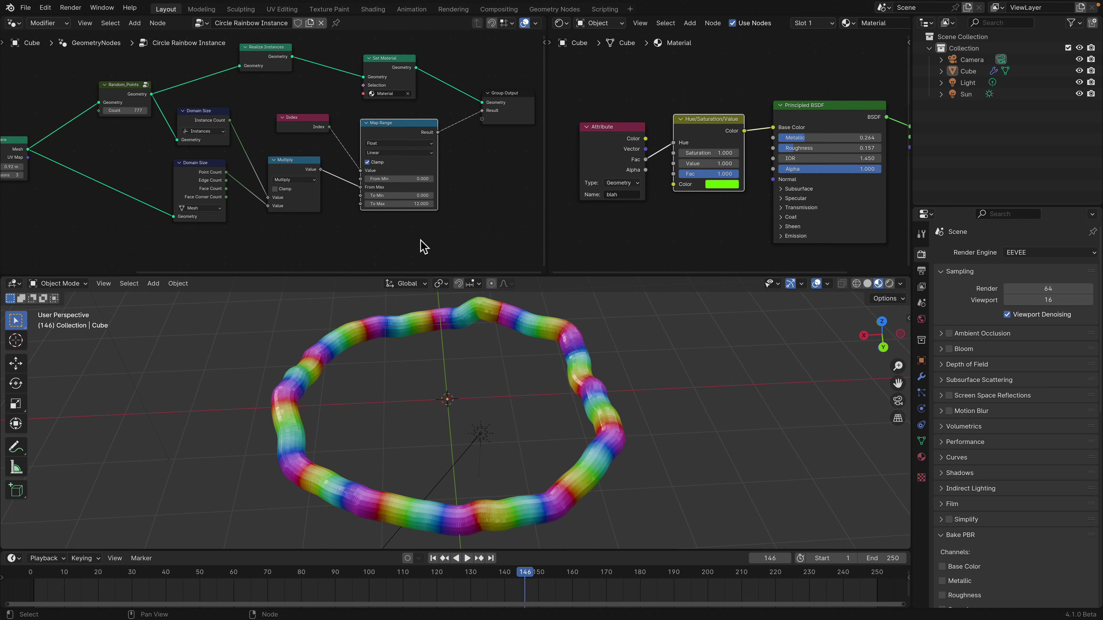
Step: Try a To Max of 6, return the Map Range's To Max to 1, and save the file
left_click_drag(398, 203, 359, 203)
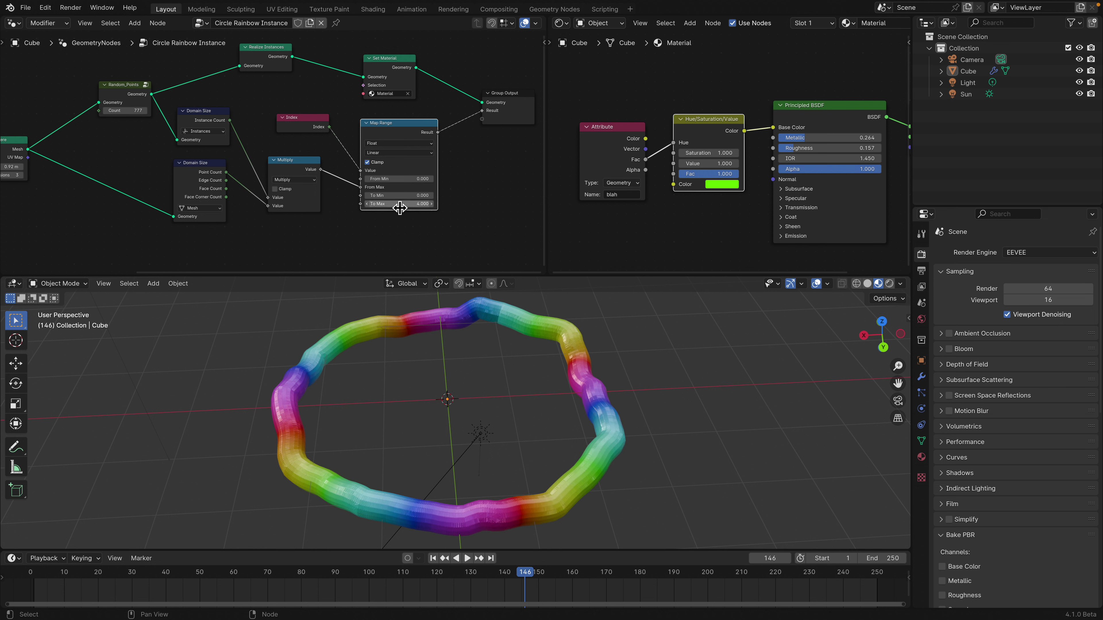
key("ctrl+z")
key("ctrl+s")
scroll(251, 172, "up", 2)
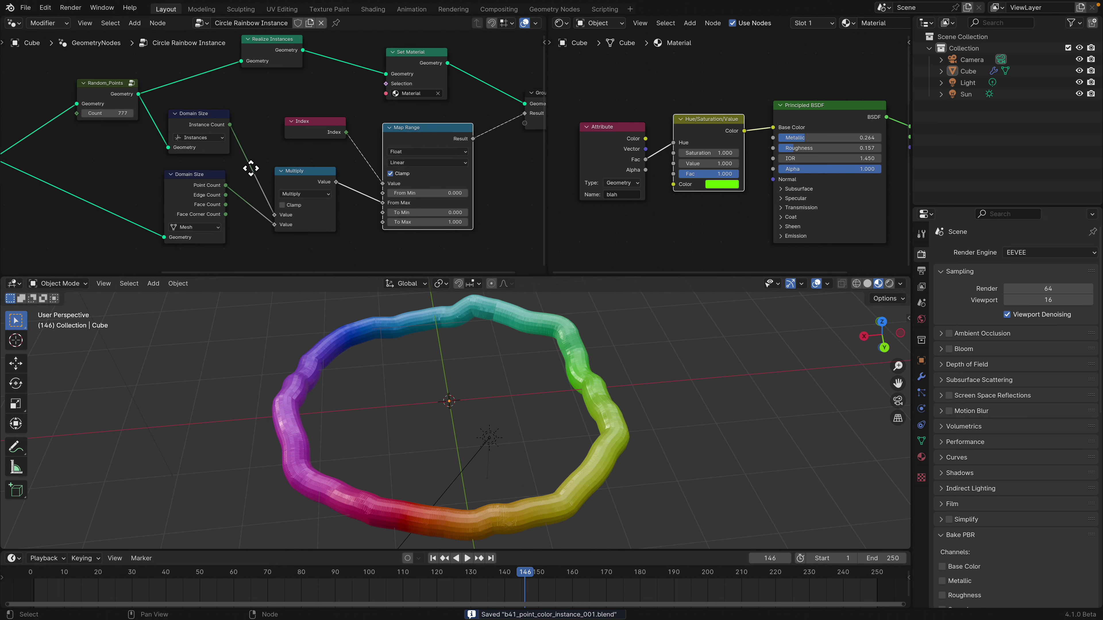
Step: Open the Random_Points node group for editing
scroll(226, 140, "up", 1)
scroll(229, 216, "up", 1)
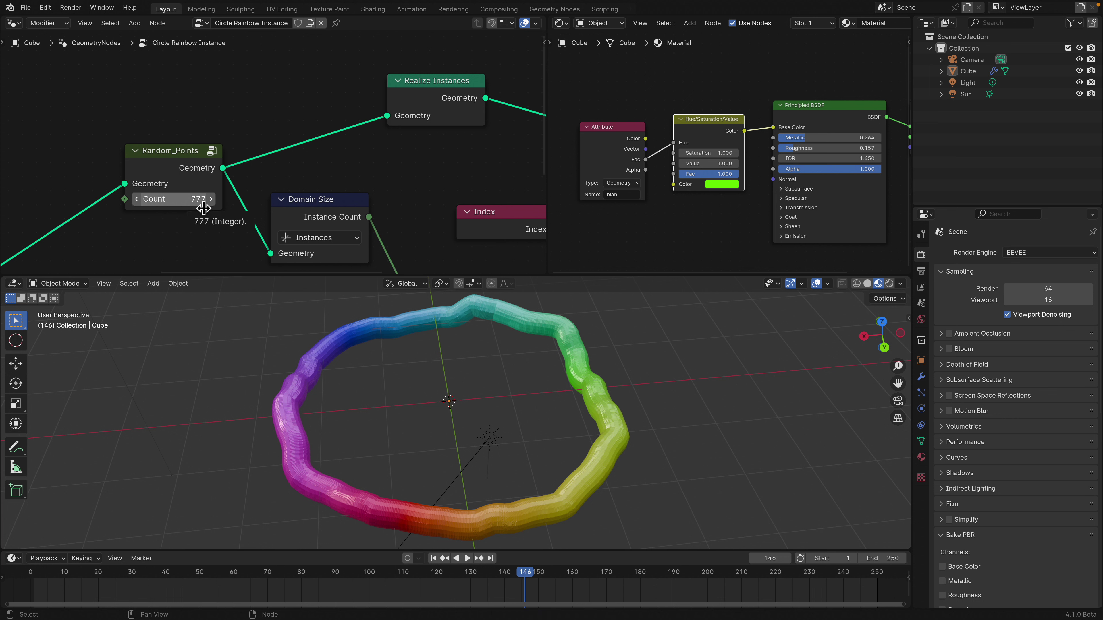
scroll(234, 174, "down", 1)
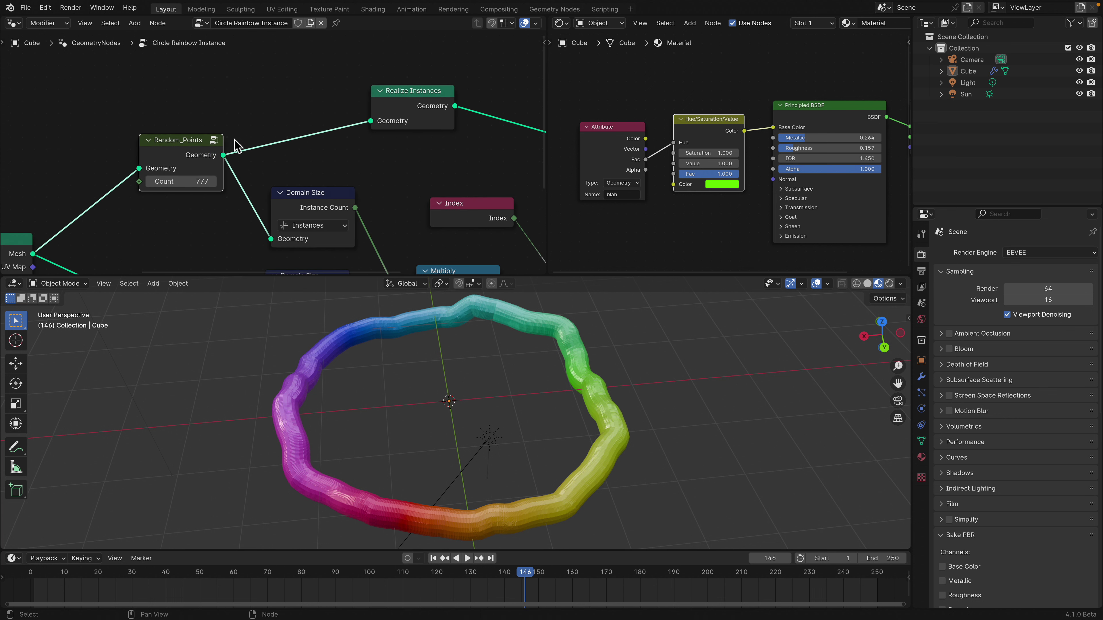
scroll(278, 124, "down", 1)
scroll(337, 167, "down", 1)
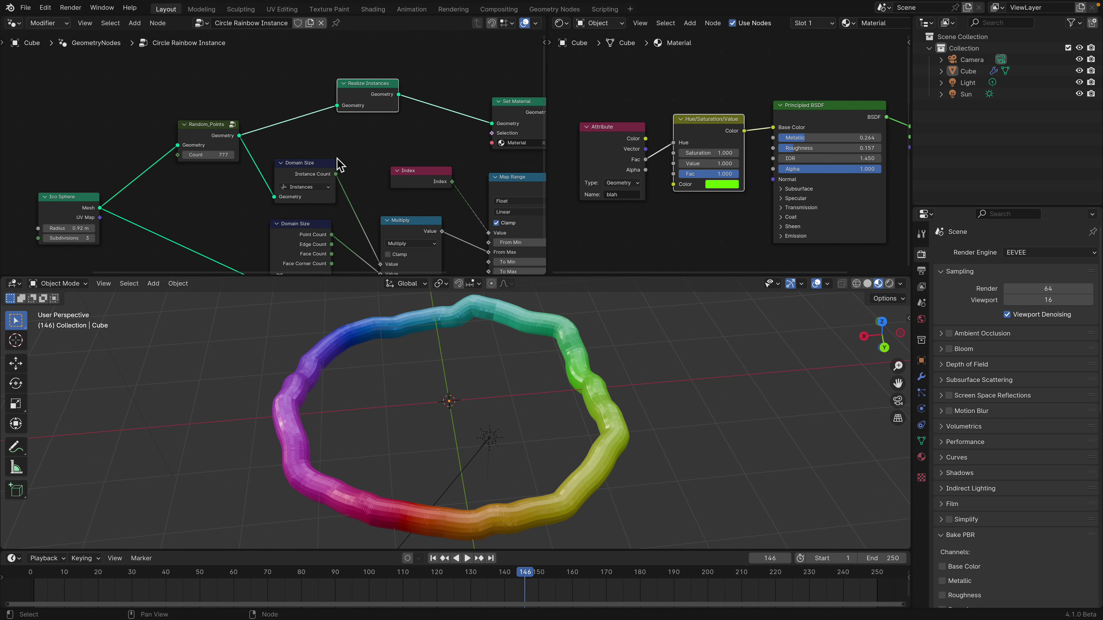
scroll(274, 126, "down", 1)
scroll(249, 114, "up", 1)
left_click(193, 86)
key("Tab")
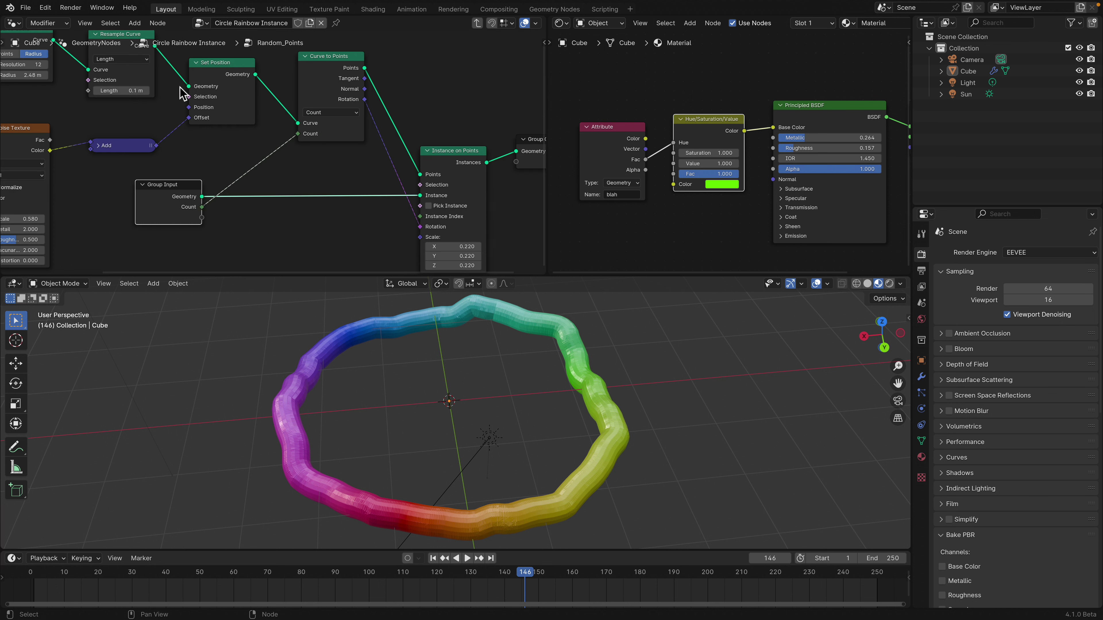
Step: Nudge the Curve Circle, Resample Curve, Set Position and Curve to Points nodes inside the Random_Points group
middle_click_drag(146, 87, 229, 122)
left_click_drag(130, 65, 127, 62)
left_click_drag(218, 72, 213, 68)
left_click_drag(347, 104, 341, 91)
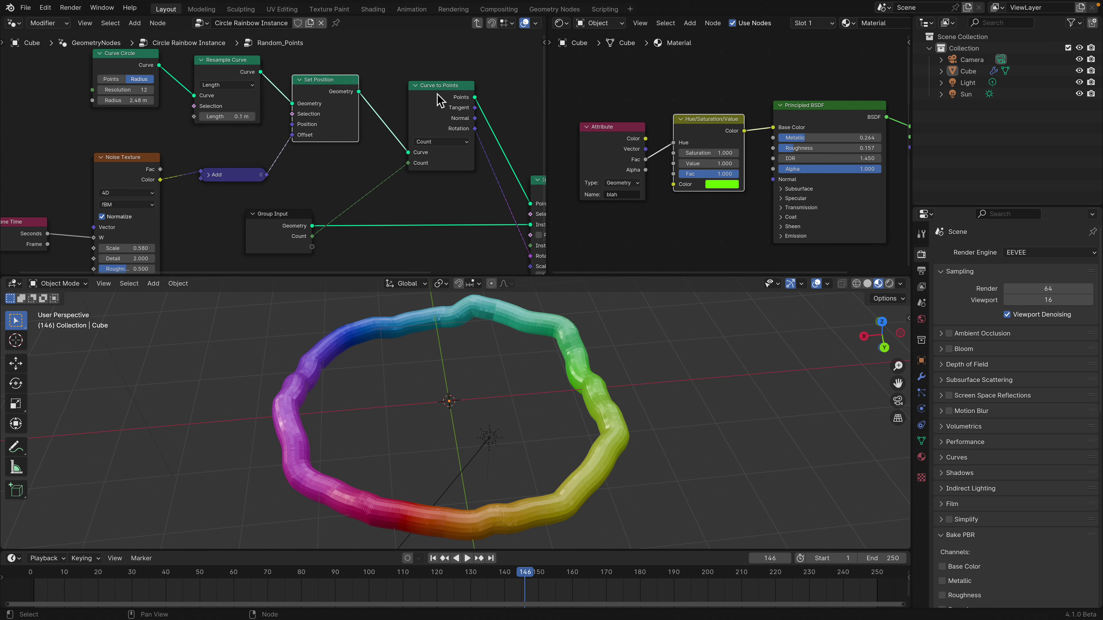
left_click_drag(437, 99, 417, 97)
Step: Move the Add and Noise Texture nodes up slightly and play the animation to preview the ring's wobble
middle_click_drag(307, 165, 296, 147)
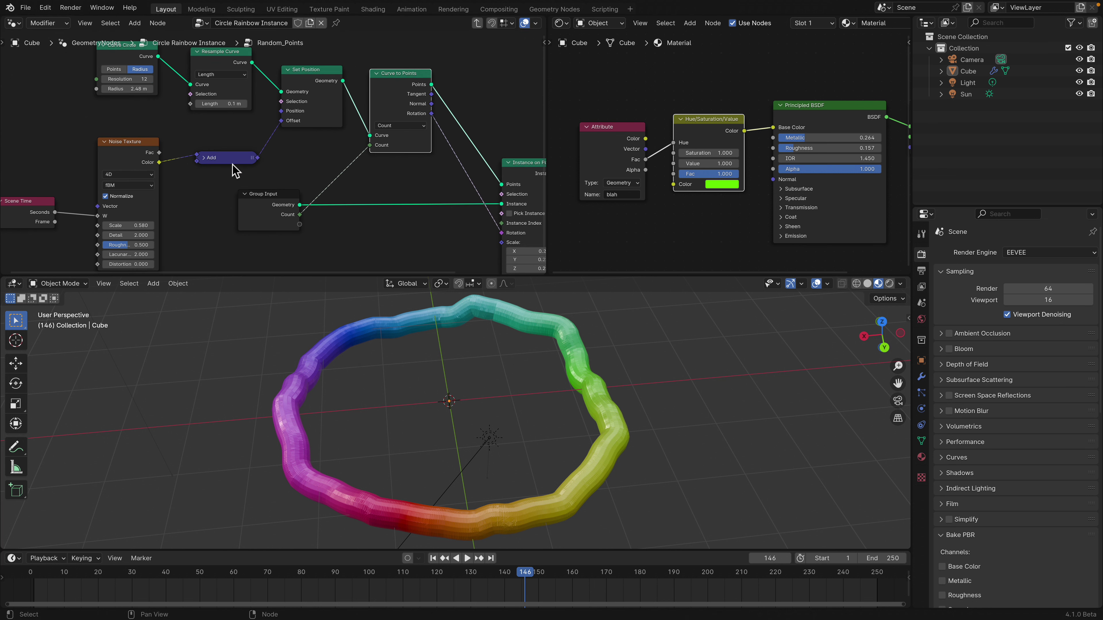
left_click_drag(233, 162, 229, 149)
left_click_drag(138, 151, 136, 150)
key("space")
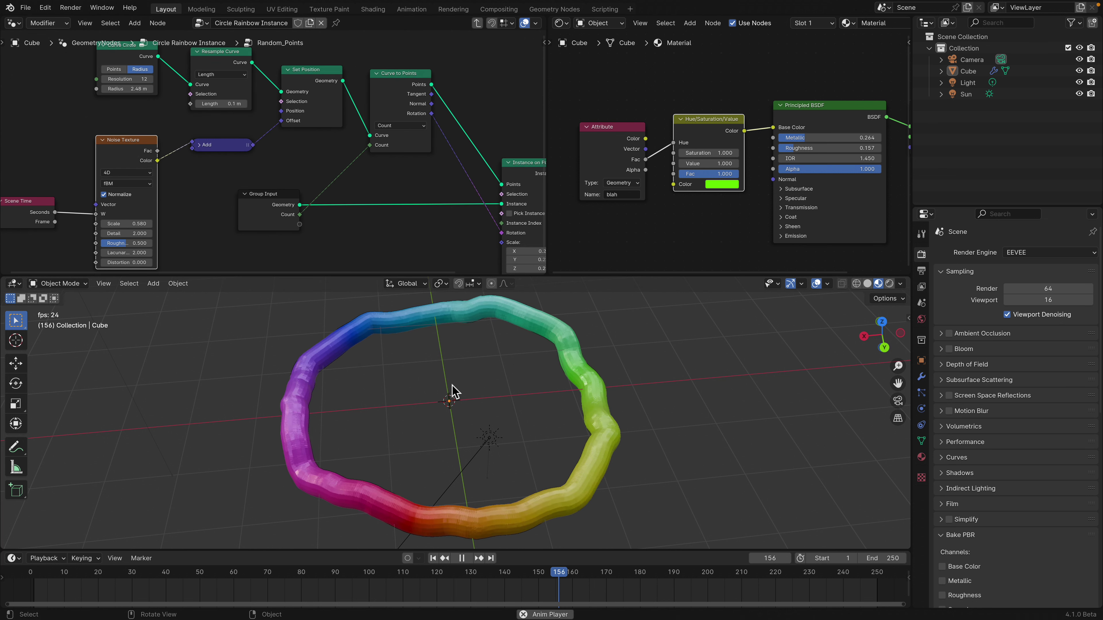
middle_click_drag(452, 385, 471, 370)
key("space")
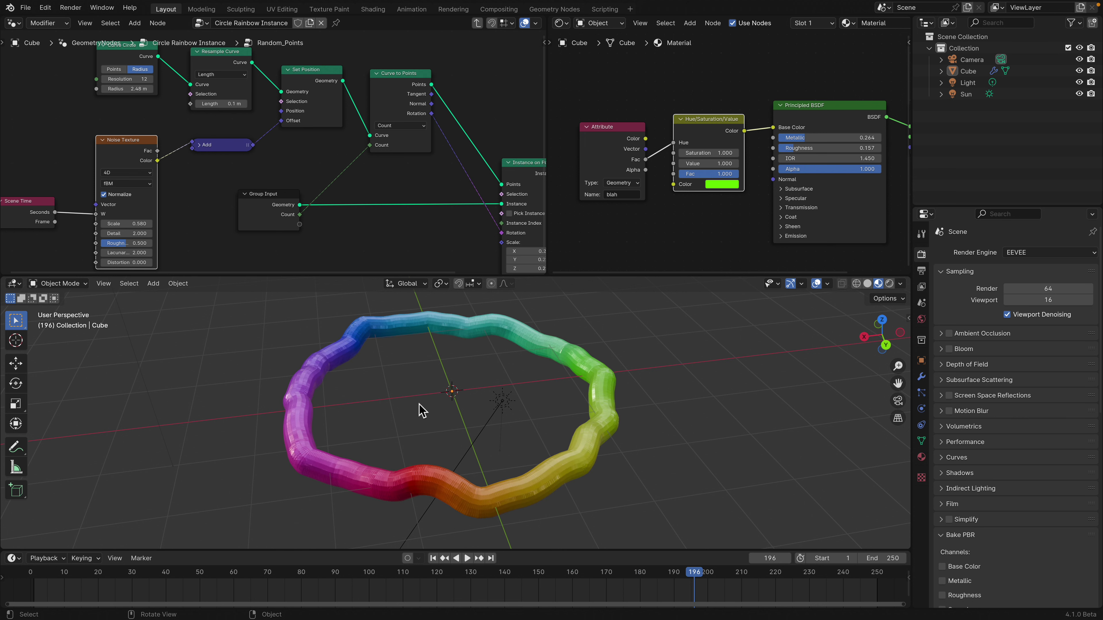
Step: Set the Noise Texture's Scale to 2.78 and preview the stronger distortion by playing the animation
left_click_drag(145, 224, 240, 225)
key("space")
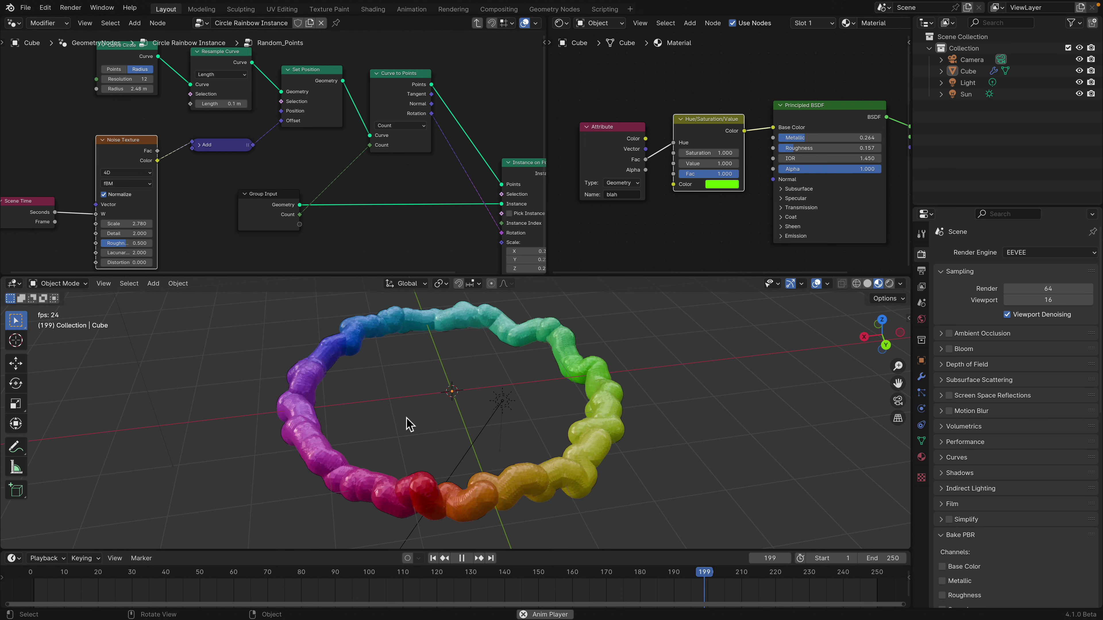
middle_click_drag(406, 418, 437, 416)
key("space")
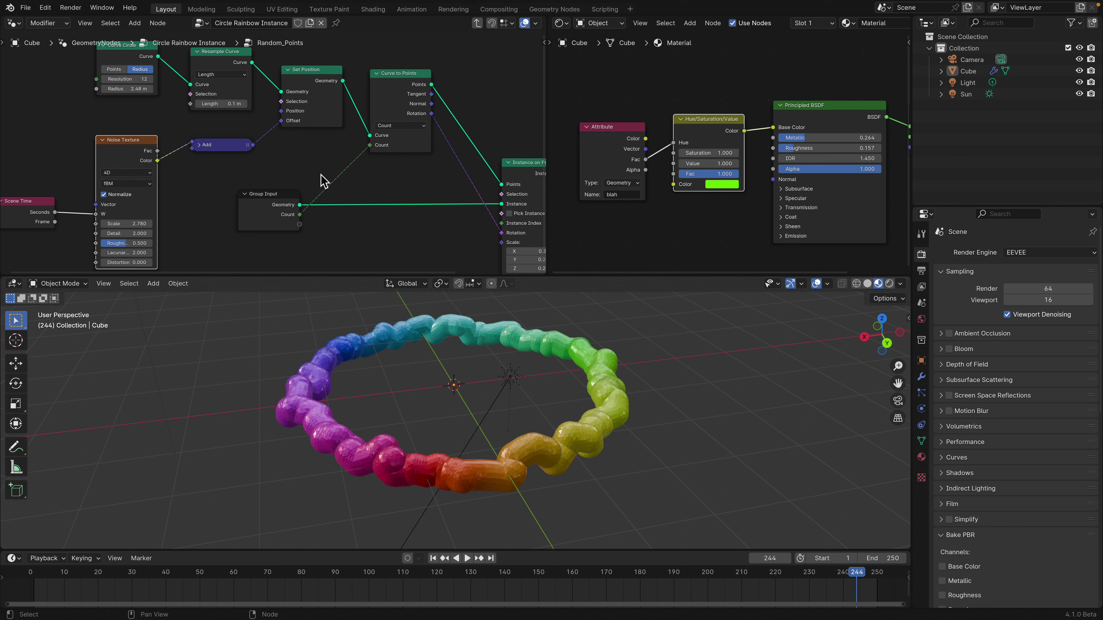
Step: Nudge the Instance on Points node upward and select the group's output node
middle_click_drag(520, 184, 416, 175)
left_click_drag(443, 173, 441, 157)
middle_click_drag(536, 157, 446, 148)
left_click(436, 141)
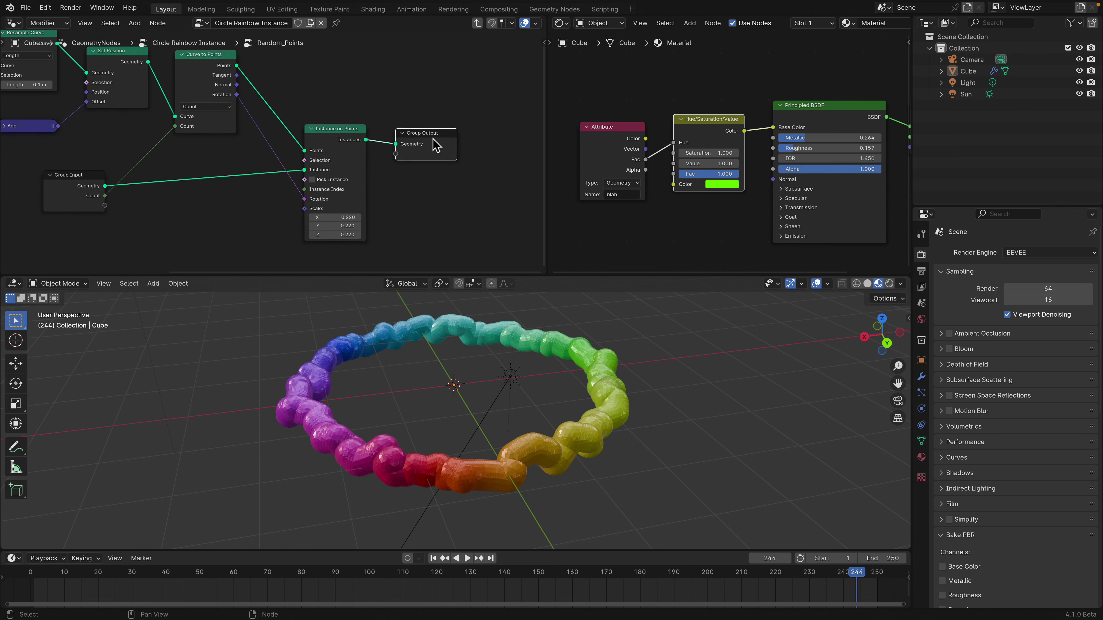
Step: Leave the Random_Points group and save the file
key("Tab")
key("ctrl+s")
scroll(330, 187, "right", 2)
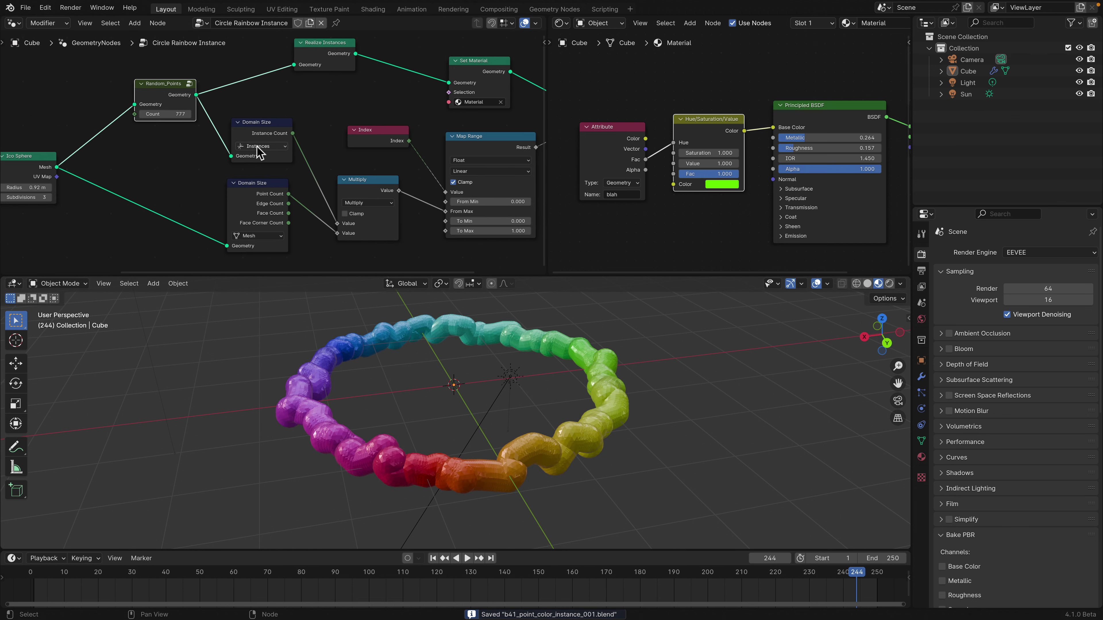
scroll(309, 174, "right", 2)
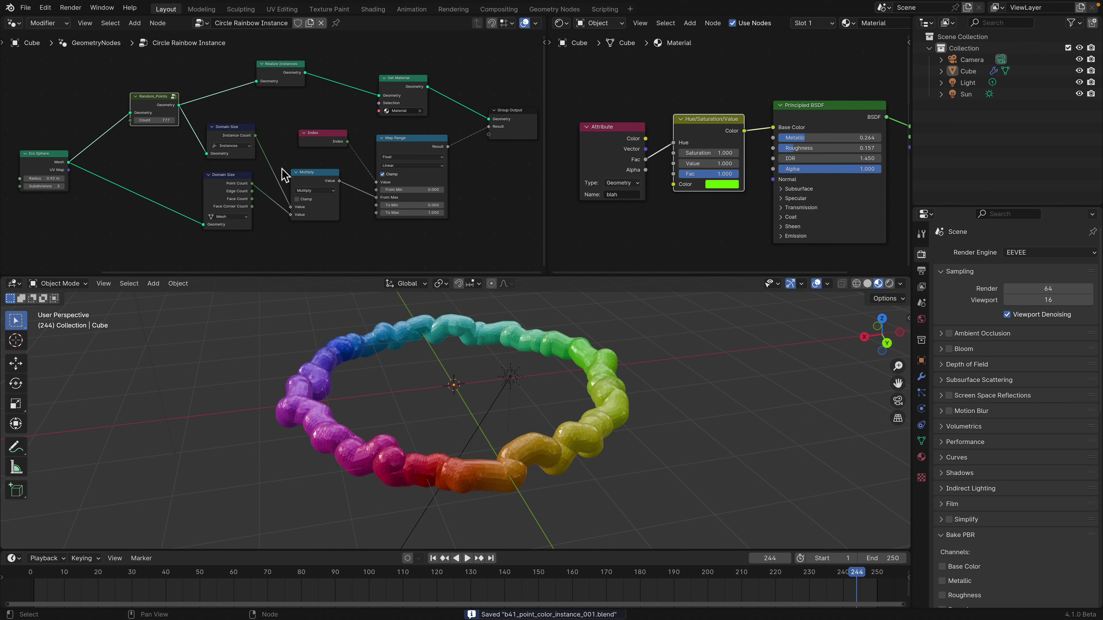
Step: Create a new file with the default cube scene
left_click(26, 8)
mouse_move(47, 24)
left_click(150, 23)
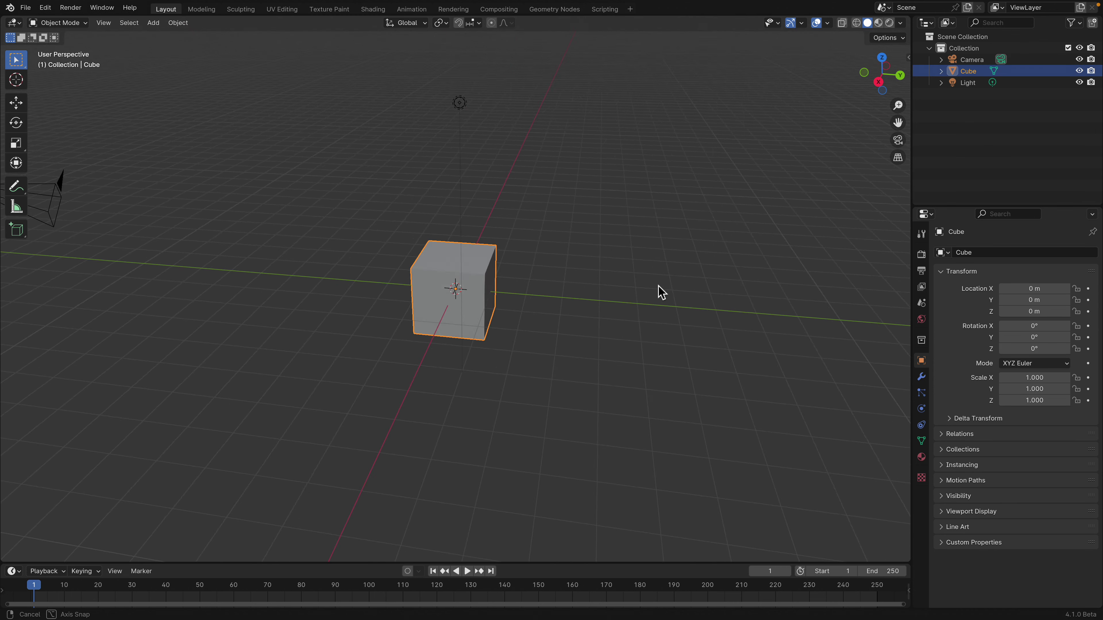
Step: Split off an upper Geometry Node Editor area from the viewport and add a new geometry node tree to the cube
middle_click_drag(662, 292, 686, 290)
left_click_drag(909, 23, 866, 308)
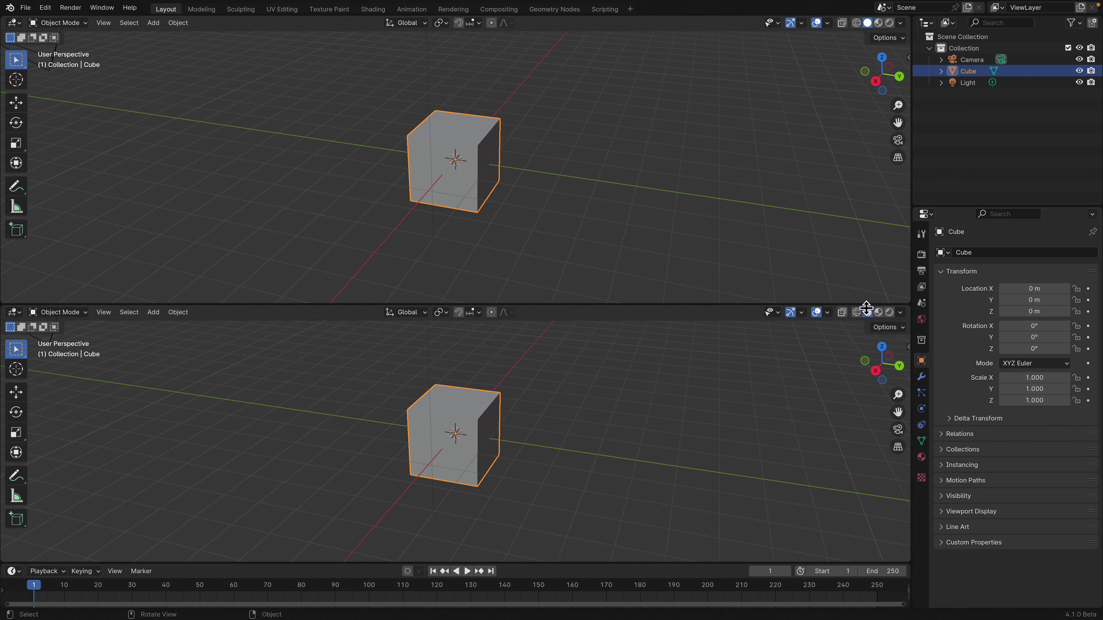
left_click(14, 23)
left_click(48, 117)
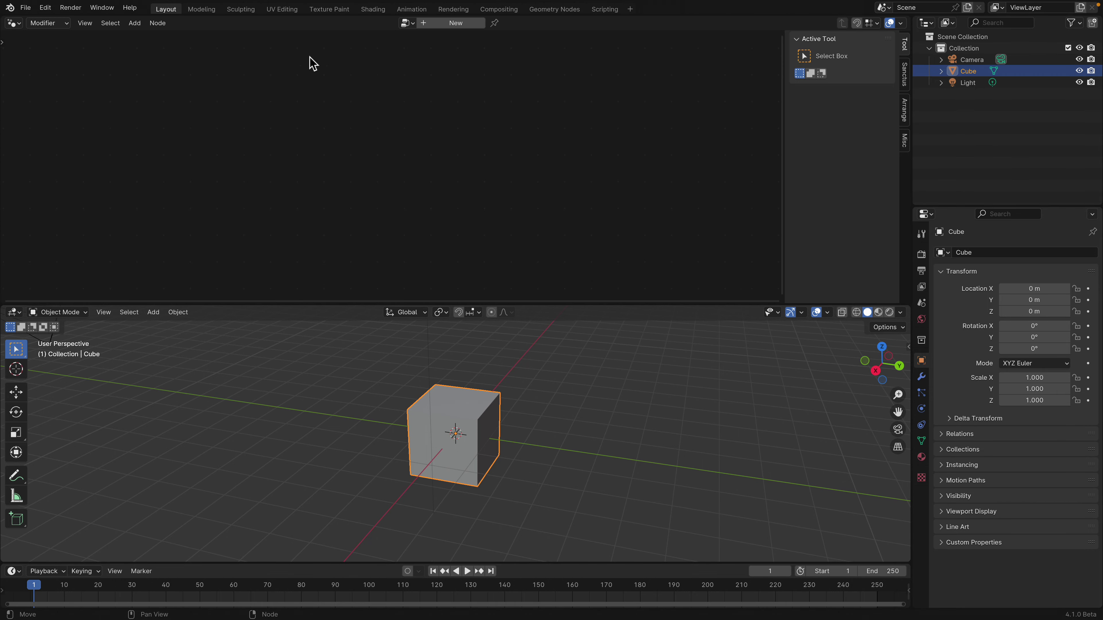
left_click(450, 24)
scroll(492, 456, "up", 2)
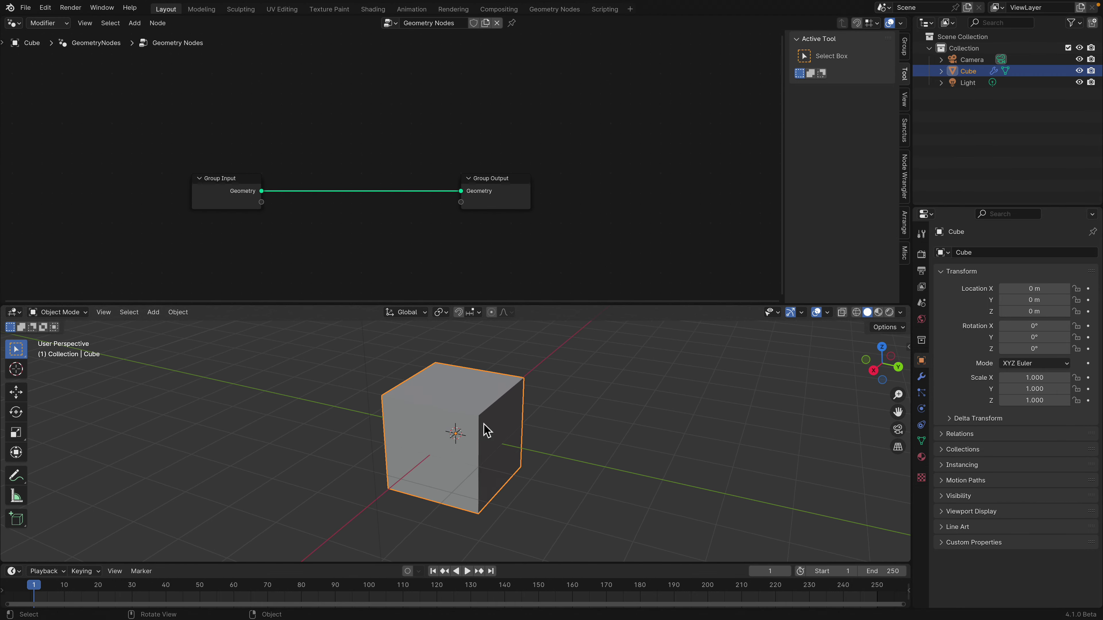
Step: Spread the Group Input and Group Output nodes farther apart to make room between them
scroll(278, 163, "up", 1)
left_click_drag(234, 184, 166, 152)
left_click_drag(482, 180, 534, 165)
Step: Add the Random_Points node group and place it above the link between Group Input and Group Output
middle_click_drag(352, 136, 354, 184)
key("shift+a")
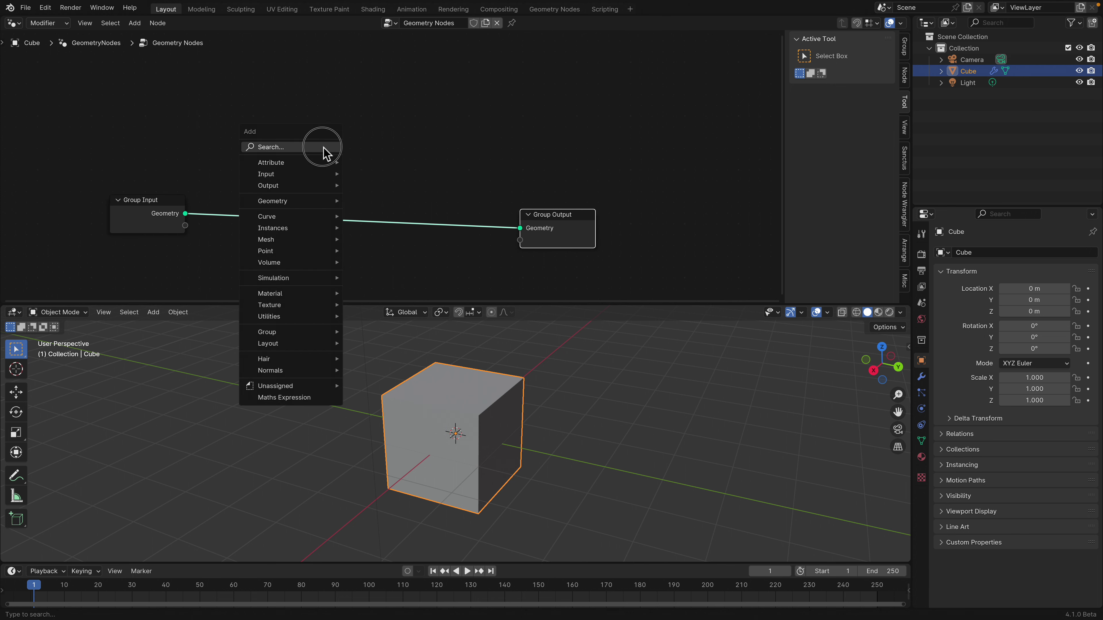
left_click(324, 148)
type("instane on")
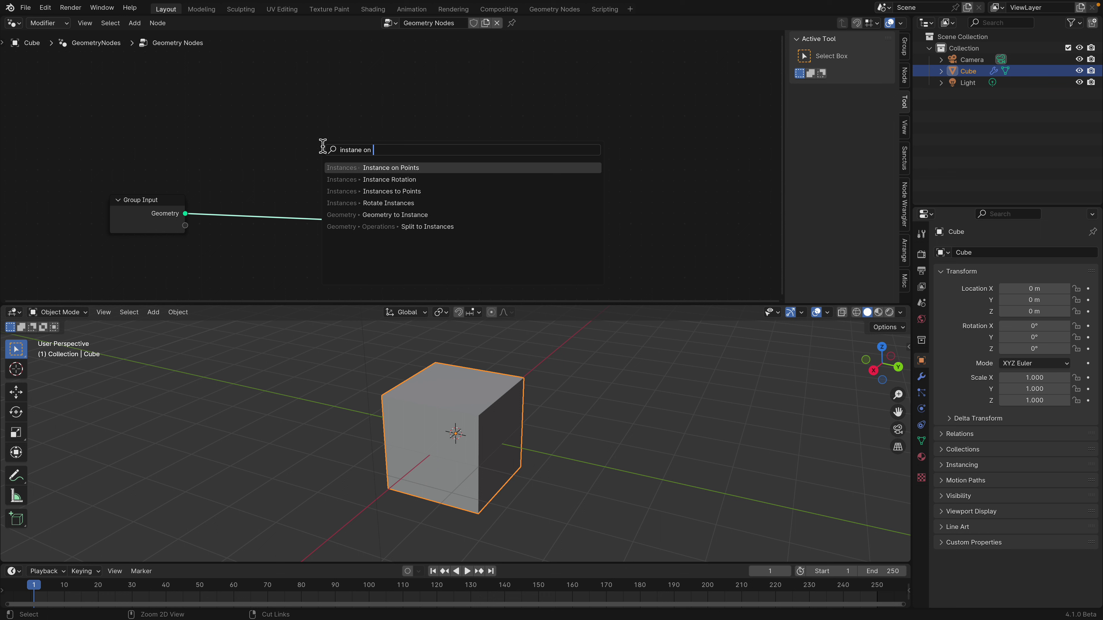
key("ctrl+a")
type("point inst")
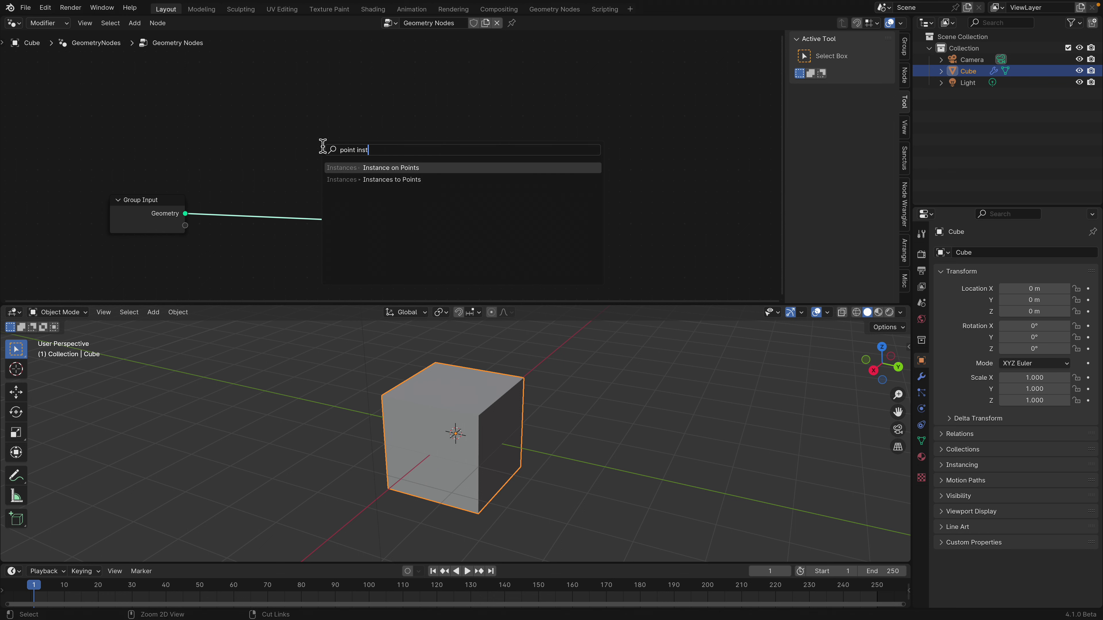
key("ctrl+a")
type("random")
key("Down")
key("Return")
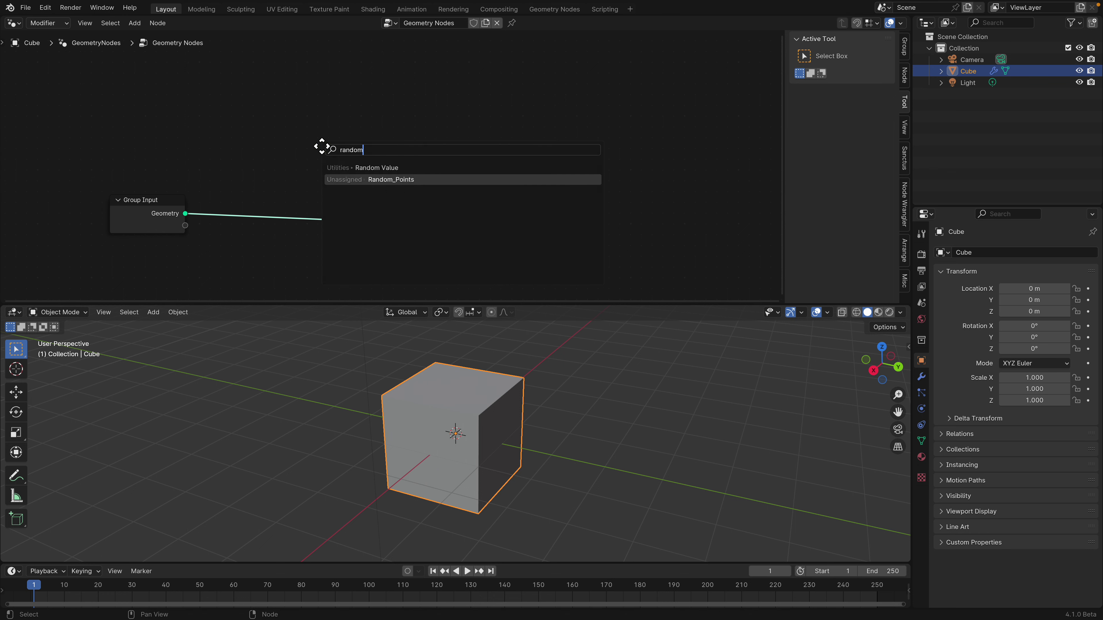
left_click(321, 139)
left_click_drag(331, 144, 337, 125)
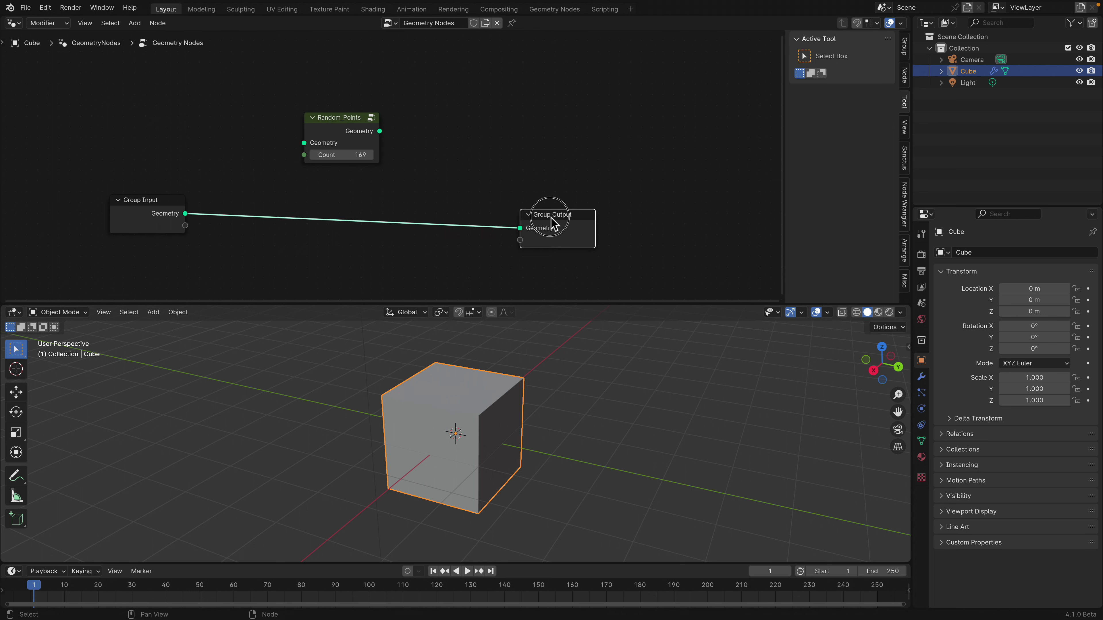
Step: Move Group Output upward and connect the Random_Points Geometry output to its Geometry input
left_click_drag(554, 220, 554, 171)
scroll(360, 122, "up", 1)
left_click_drag(378, 126, 540, 182)
left_click_drag(618, 179, 596, 166)
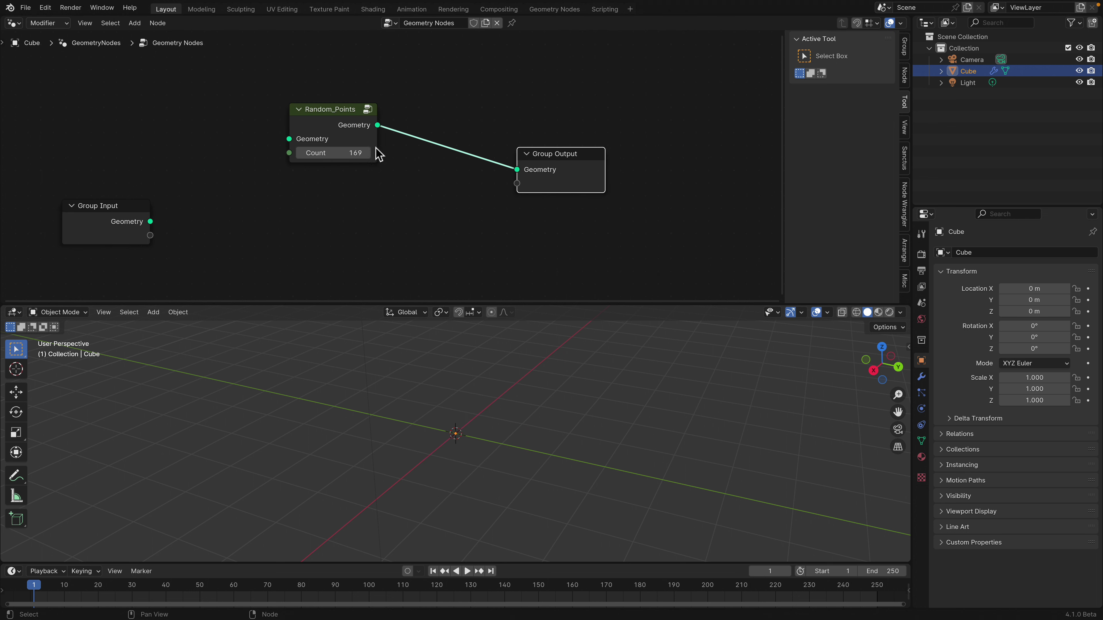
Step: Set the Random_Points count to 12 and connect the Group Input geometry to its Geometry input
type("12")
left_click(367, 171)
left_click_drag(152, 219, 294, 141)
left_click_drag(330, 119, 318, 130)
mouse_move(497, 421)
middle_mouse_down()
mouse_move(520, 413)
mouse_move(477, 416)
middle_mouse_up()
scroll(478, 416, "up", 2)
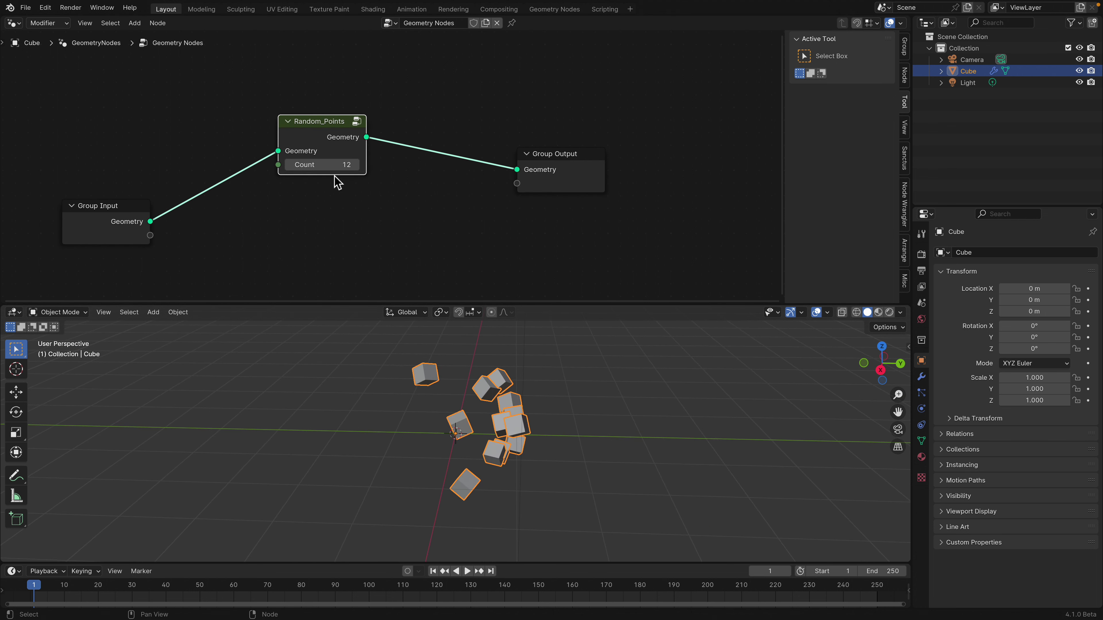
Step: Try Random_Points counts of 56 and 100 while viewing the cube instances from different angles
left_click_drag(329, 165, 395, 165)
middle_click_drag(556, 400, 466, 386)
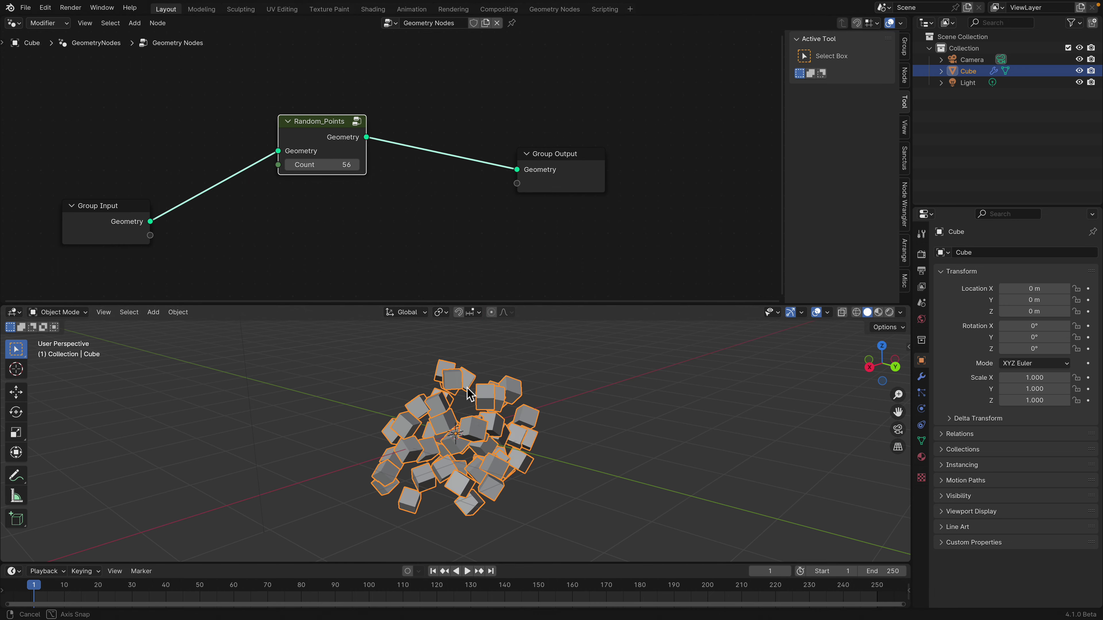
middle_click_drag(487, 438, 455, 440)
left_click_drag(323, 126, 329, 132)
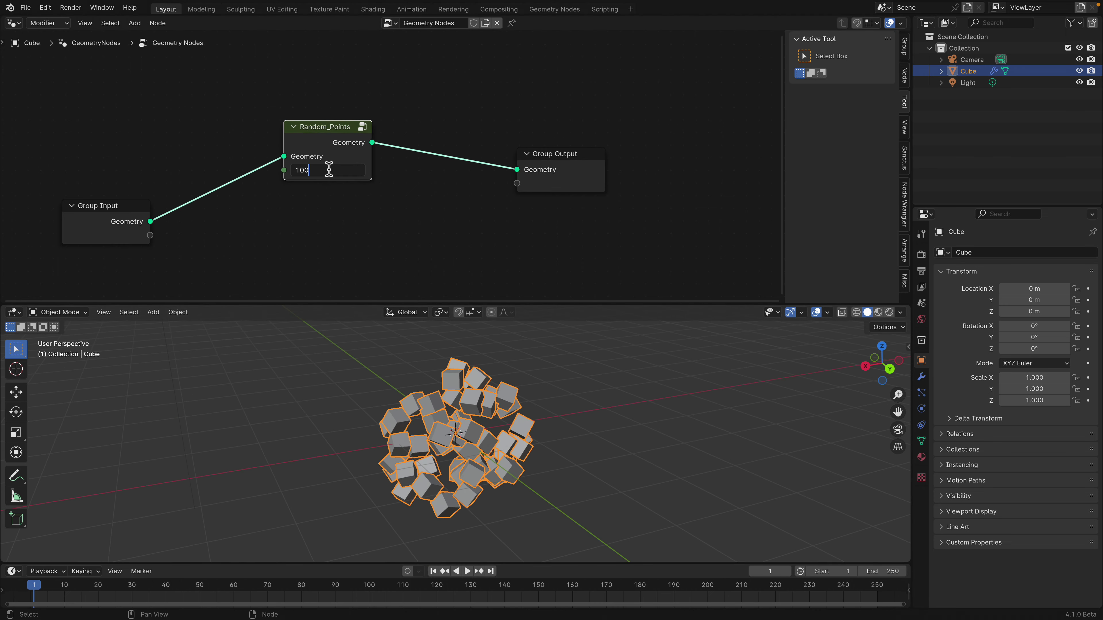
key("Return")
middle_click_drag(486, 395, 464, 387)
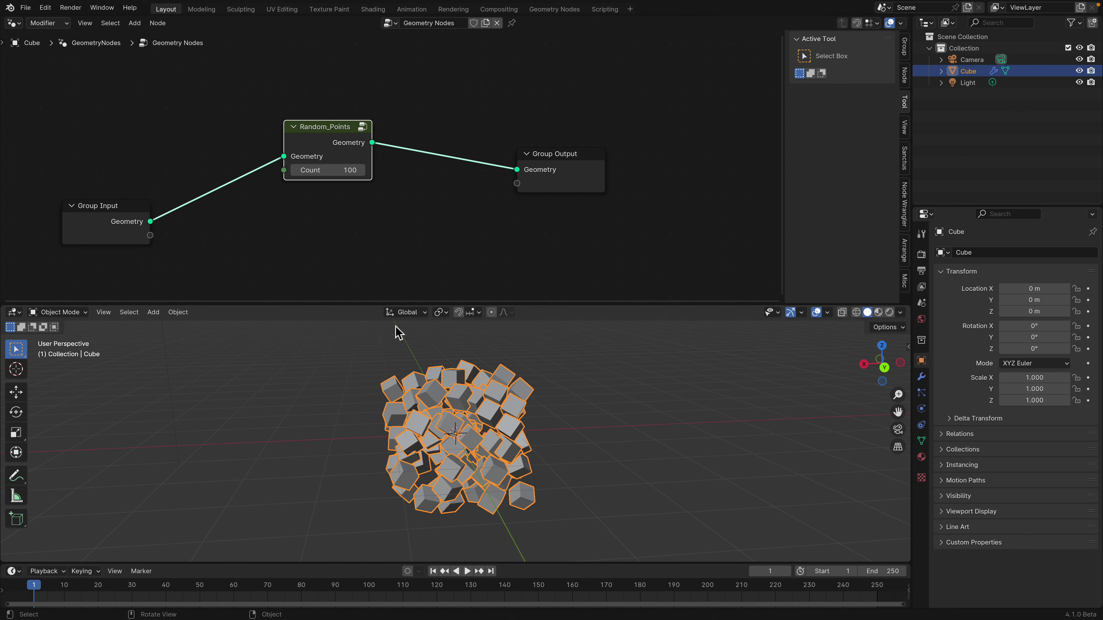
Step: Add an Ico Sphere node as the geometry source for Random_Points and set the count to 10
left_click_drag(331, 131, 362, 130)
key("shift+a")
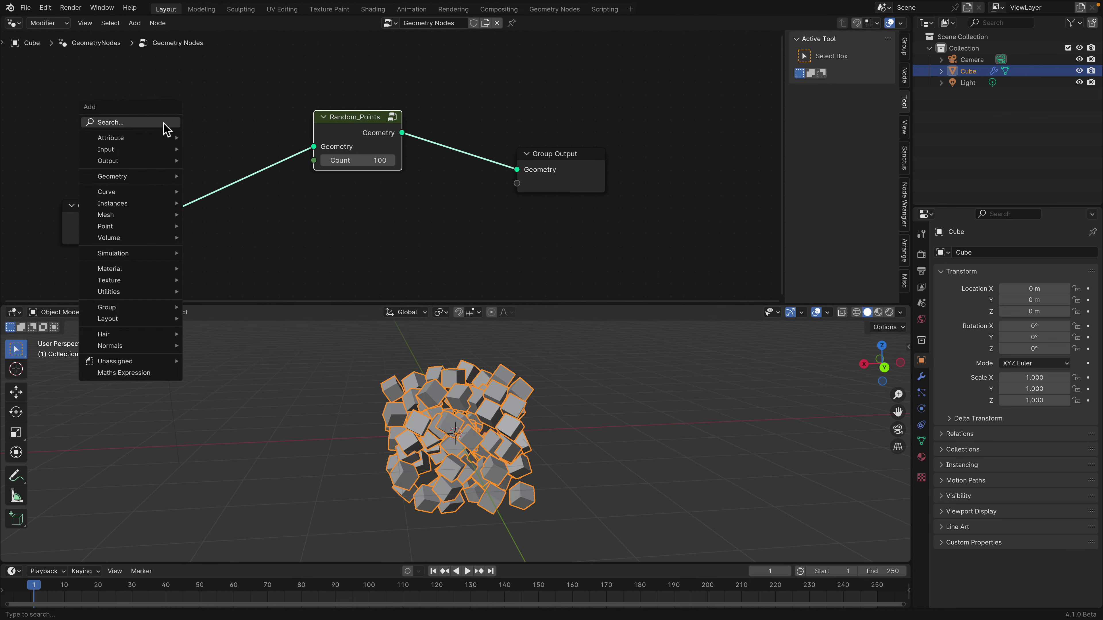
type("ico")
key("Return")
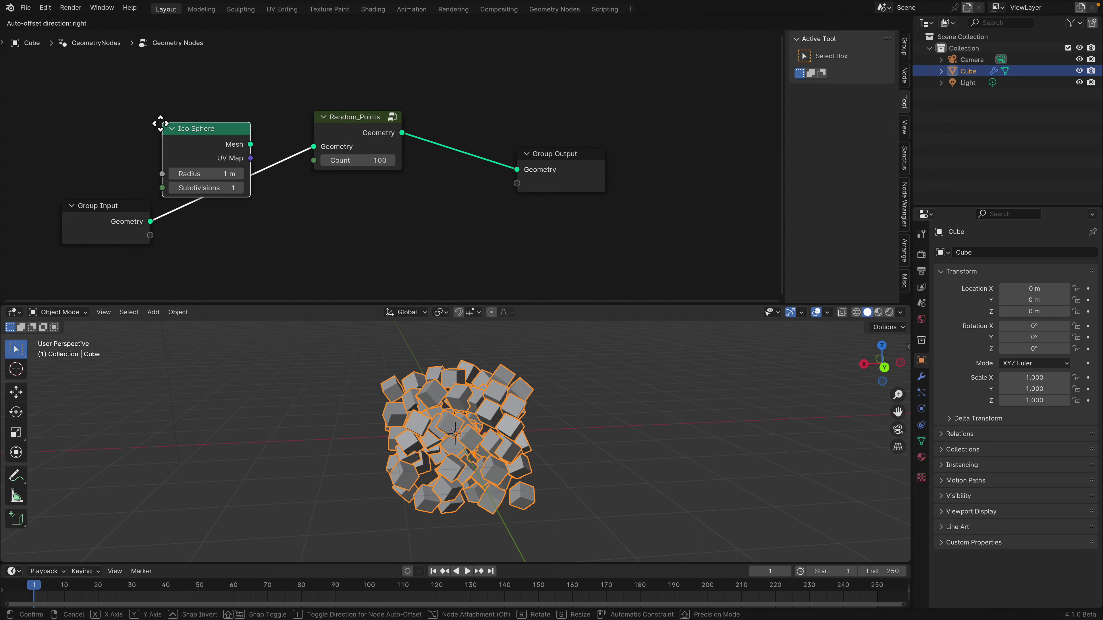
left_click(199, 130)
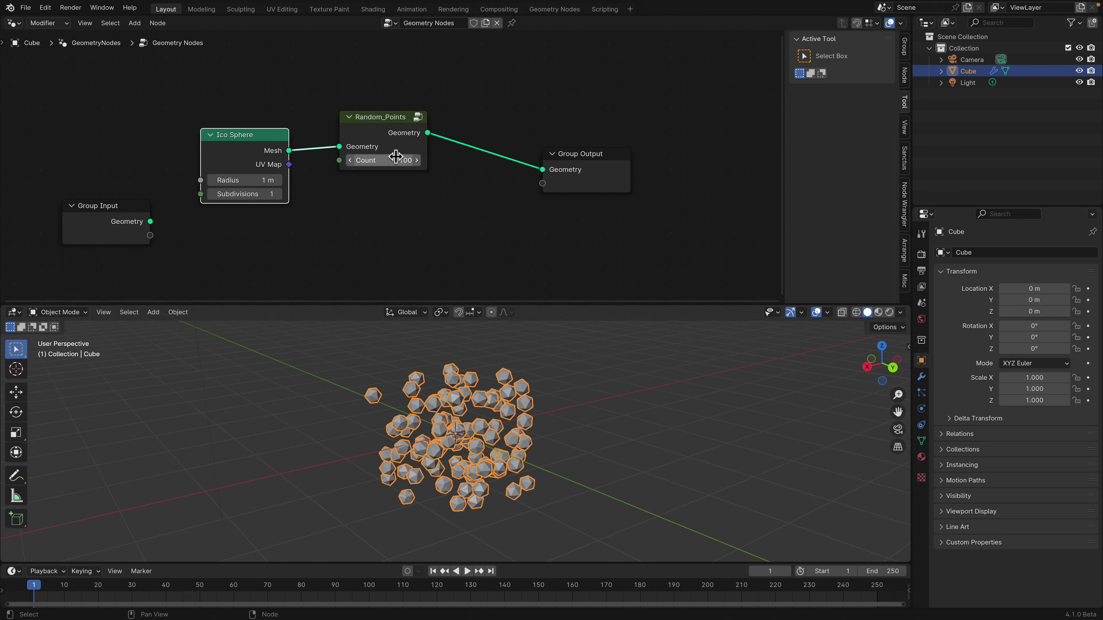
key("Return")
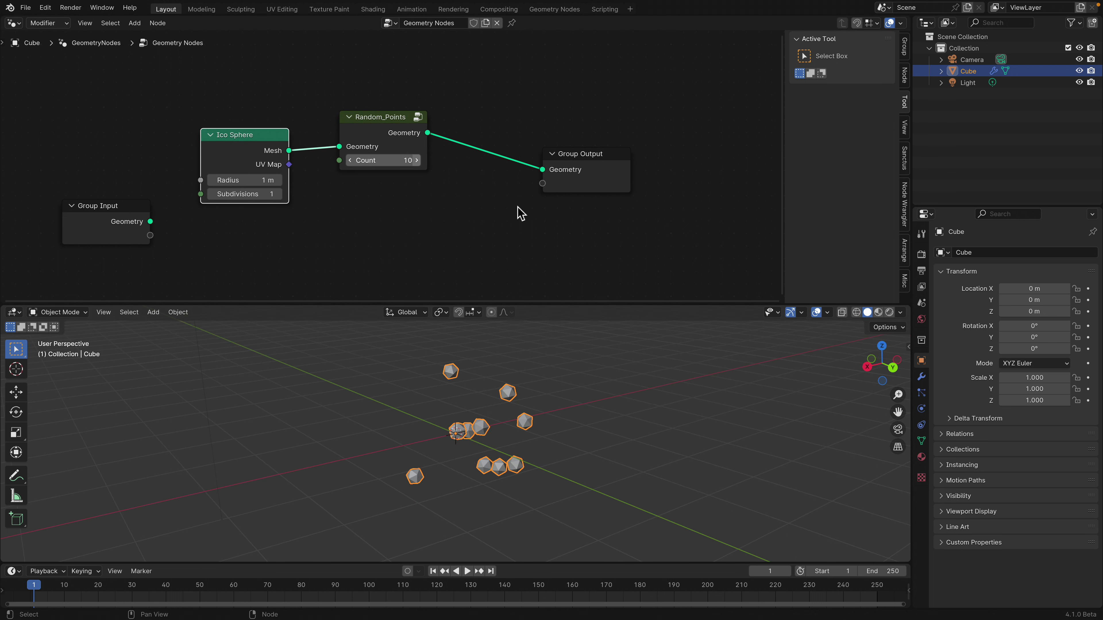
Step: Open the Random_Points group and rearrange its Group Input, Random Value, Points and Instance on Points nodes
left_click(393, 129)
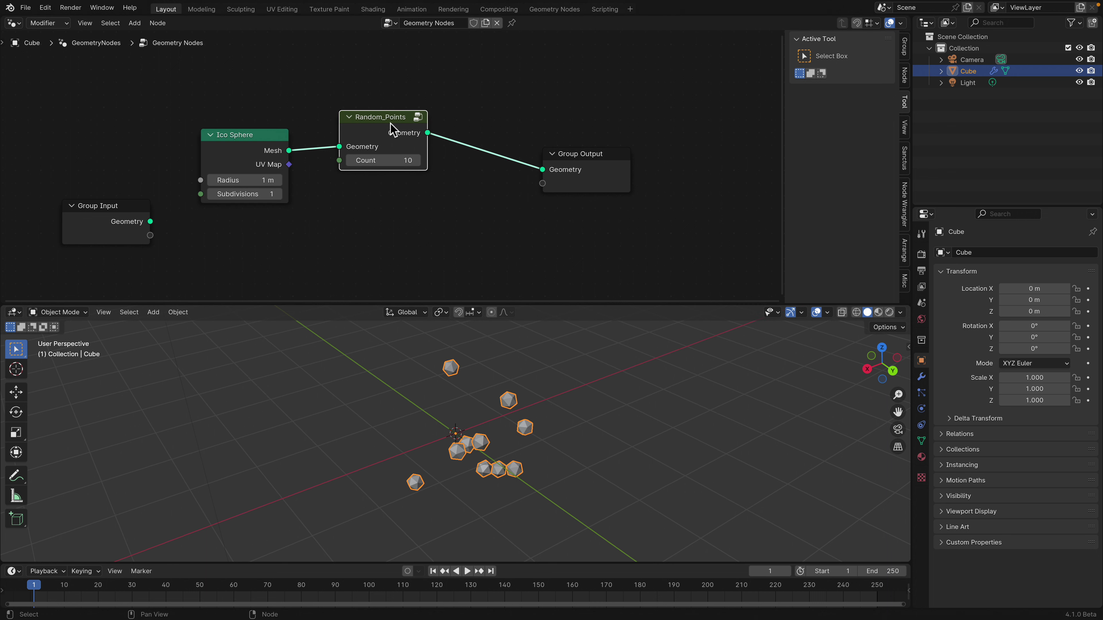
key("Tab")
middle_click_drag(340, 123, 379, 166)
left_click_drag(326, 107, 381, 78)
left_click_drag(162, 262, 200, 99)
left_click_drag(366, 91, 379, 99)
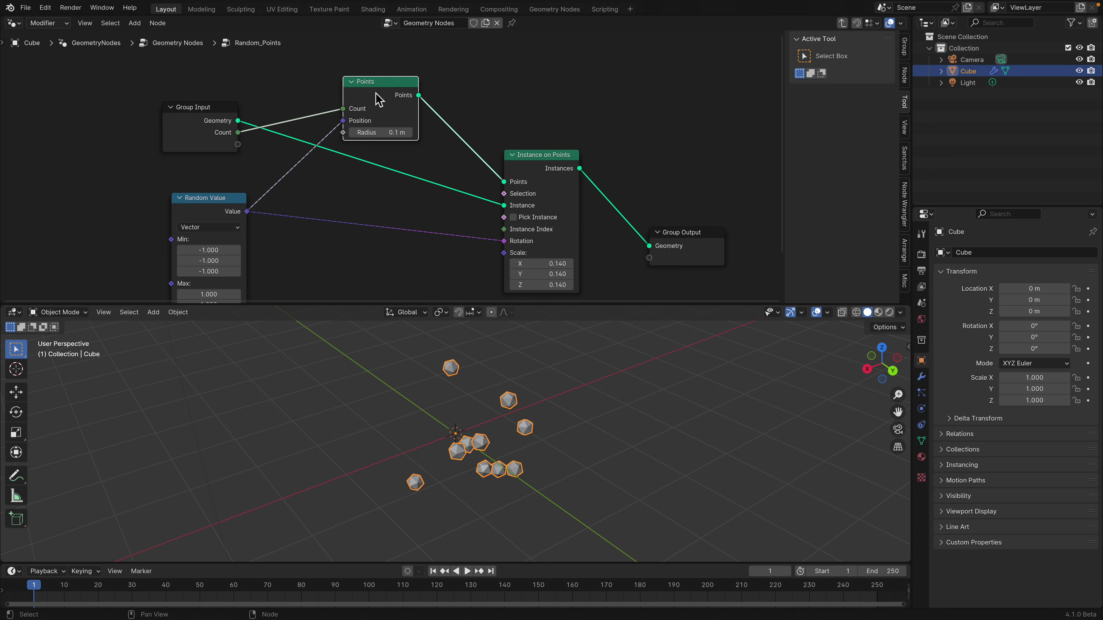
left_click_drag(218, 134, 220, 141)
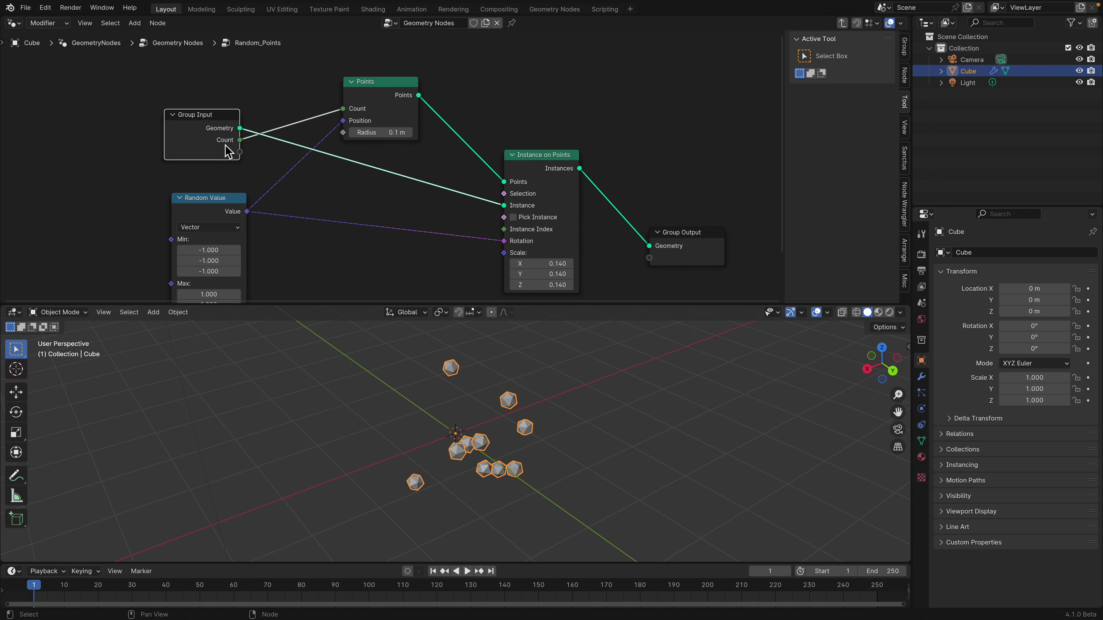
left_click_drag(367, 104, 364, 98)
left_click_drag(215, 215, 230, 187)
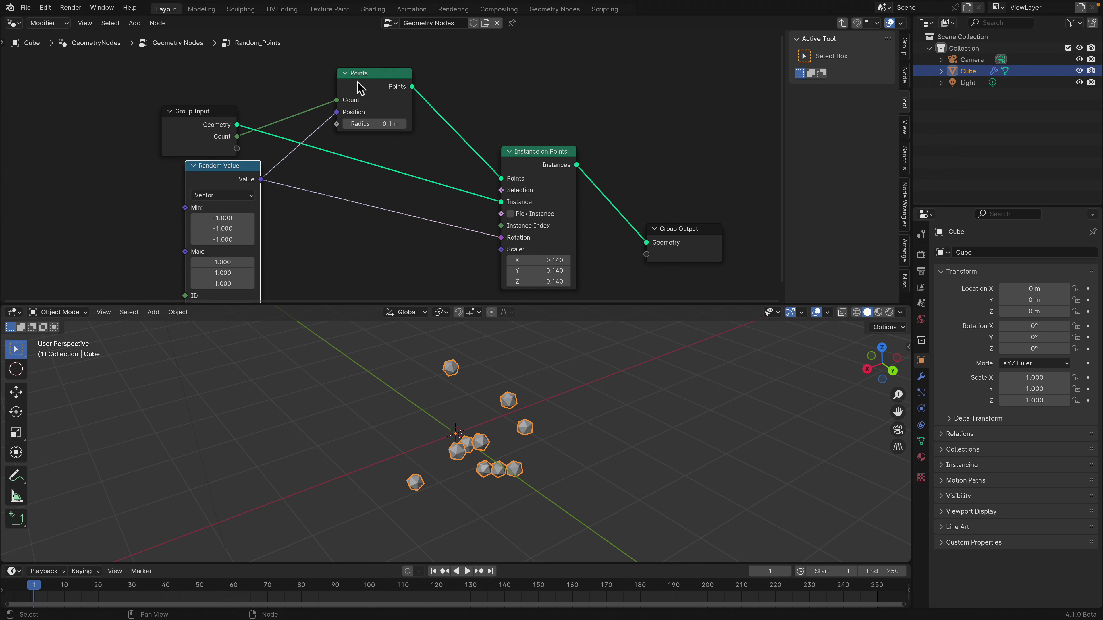
left_click_drag(360, 87, 395, 96)
left_click_drag(513, 152, 509, 128)
left_click_drag(231, 146, 237, 110)
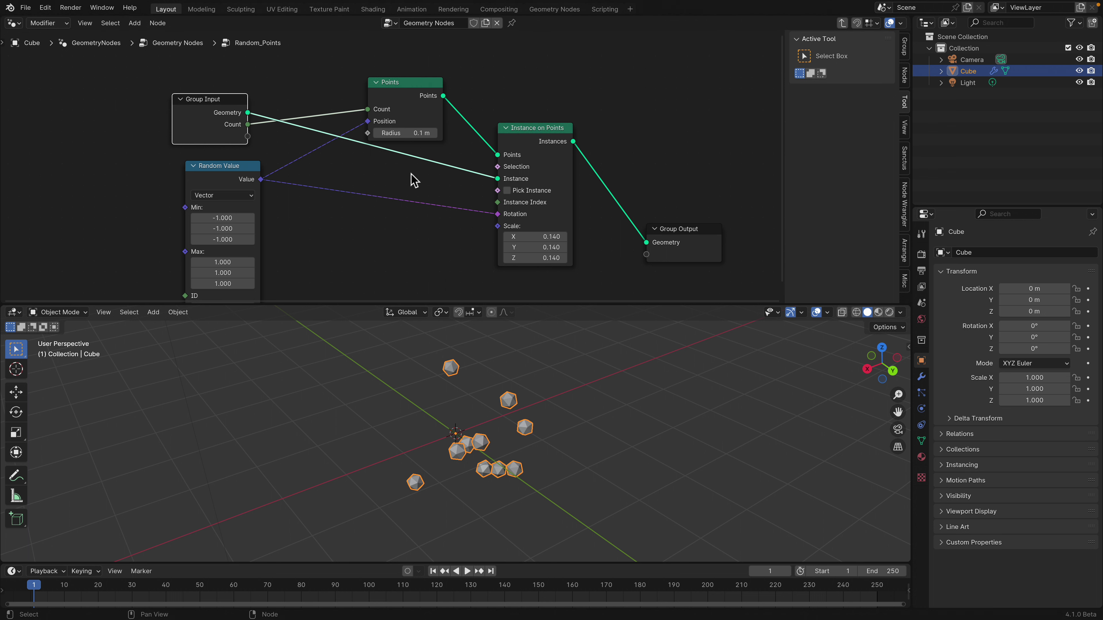
middle_click_drag(487, 431, 541, 423)
left_click_drag(212, 105, 211, 103)
left_click_drag(226, 174, 216, 169)
Step: Add a Curve Circle node to the group and place it to the left of the Group Input node
middle_click_drag(164, 157, 207, 153)
key("shift+a")
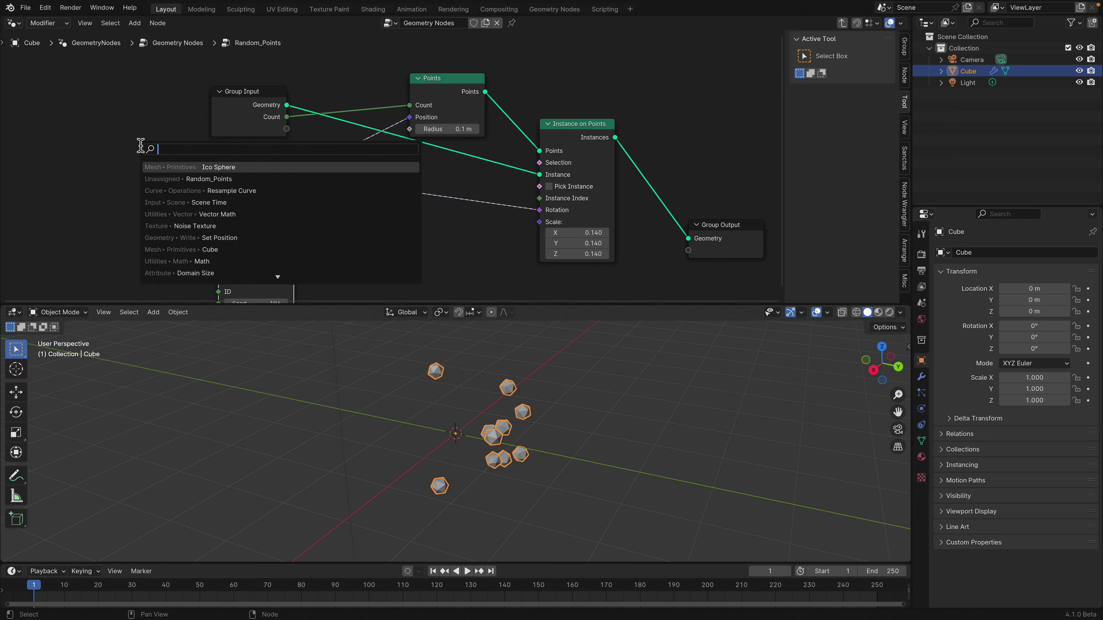
type("cicl")
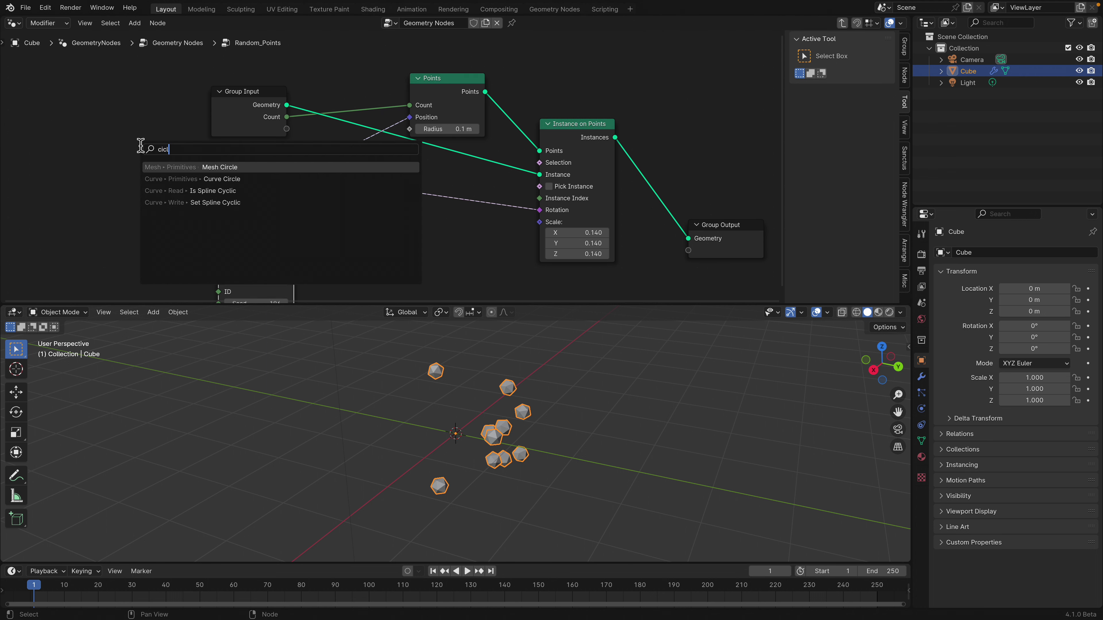
key("Down")
key("Return")
left_click(85, 99)
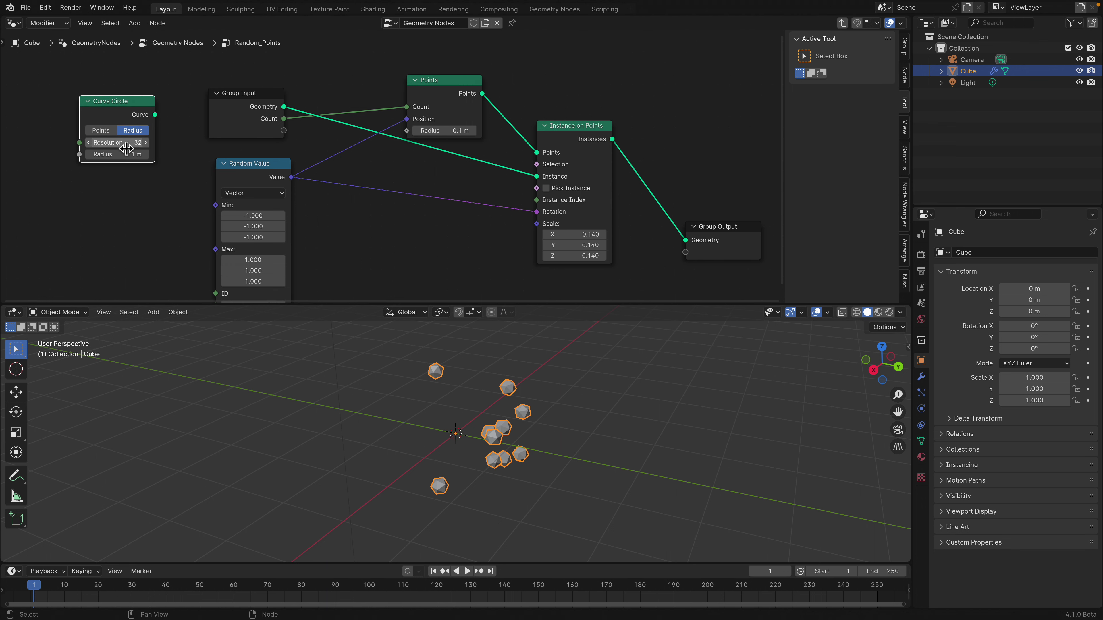
middle_click_drag(127, 148, 120, 155)
left_click_drag(118, 118, 85, 93)
Step: Add a Curve to Points node and place it above the Group Input node
middle_click_drag(139, 152, 137, 199)
left_click_drag(89, 133, 236, 91)
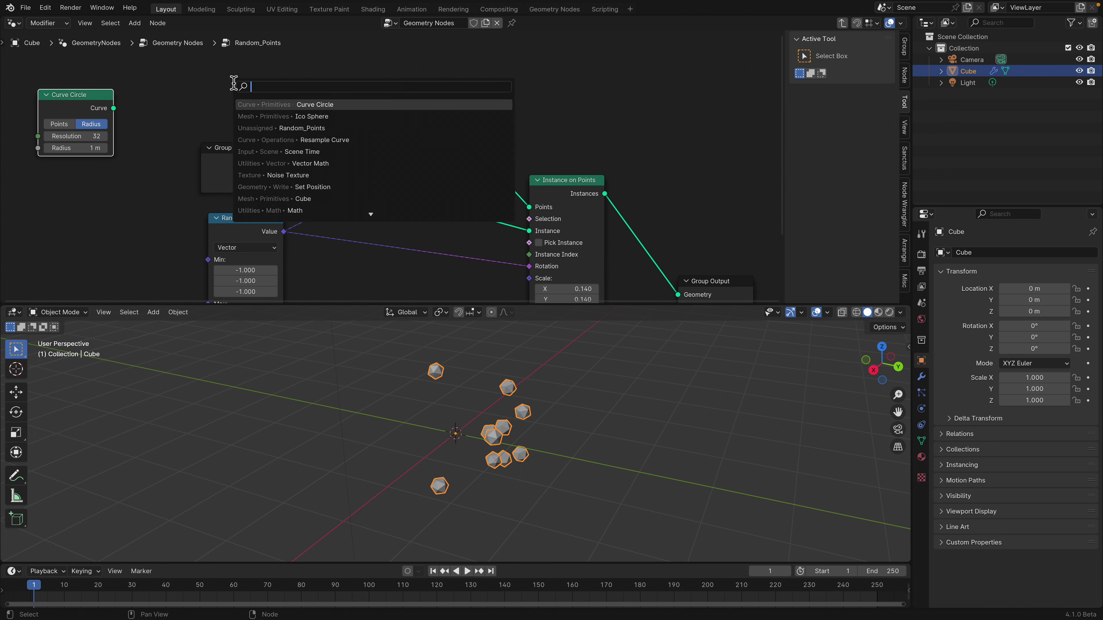
type("curve")
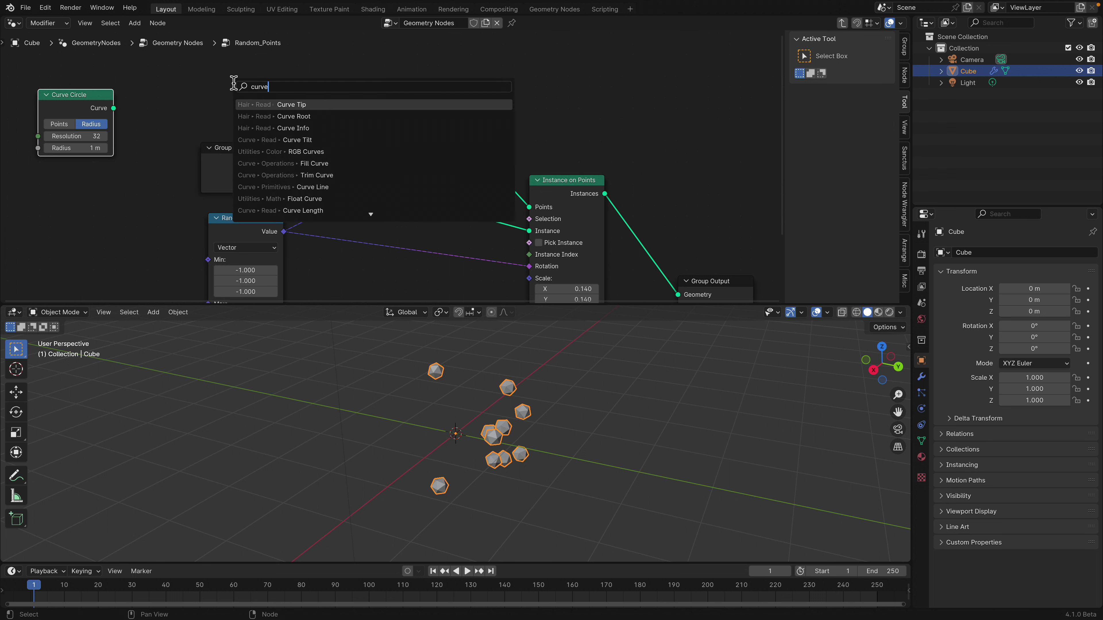
type(" to po")
key("Return")
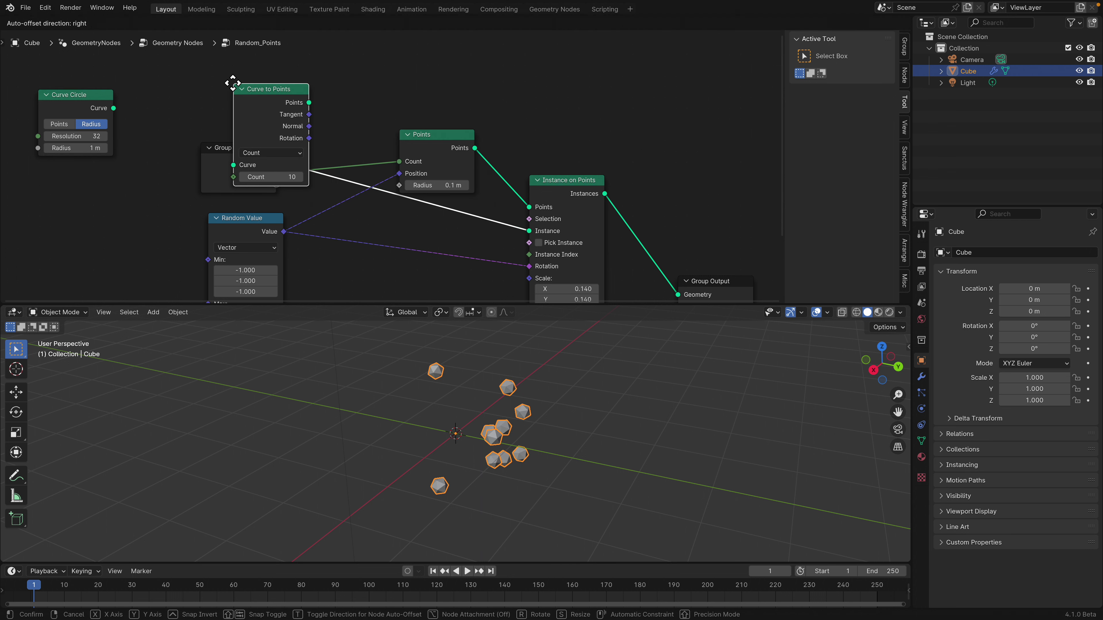
left_click(213, 55)
Step: Link Curve Circle through Curve to Points into the Points input of Instance on Points, and delete the Points node
left_click_drag(113, 139, 208, 131)
scroll(260, 130, "down", 1)
left_click_drag(308, 91, 501, 224)
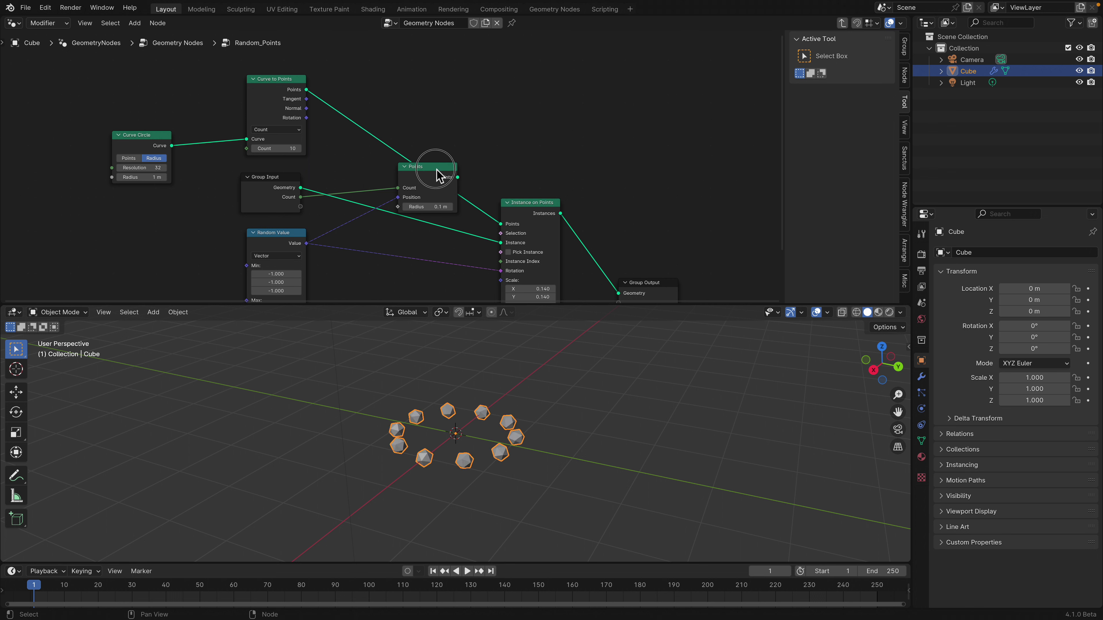
left_click_drag(436, 176, 475, 119)
key("x")
Step: Tidy the curve and input nodes, connect the group's Count input to the Curve to Points count, and leave the group
left_click_drag(275, 188, 186, 195)
left_click_drag(283, 102, 333, 106)
left_click_drag(145, 140, 191, 125)
scroll(182, 192, "up", 2)
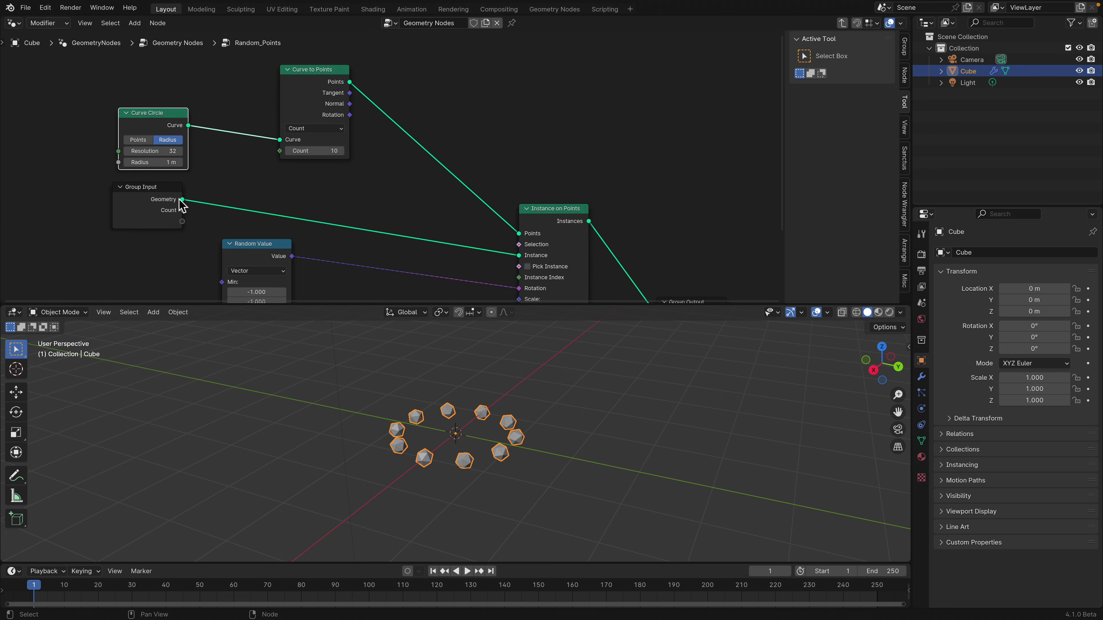
left_click_drag(183, 210, 279, 151)
key("Tab")
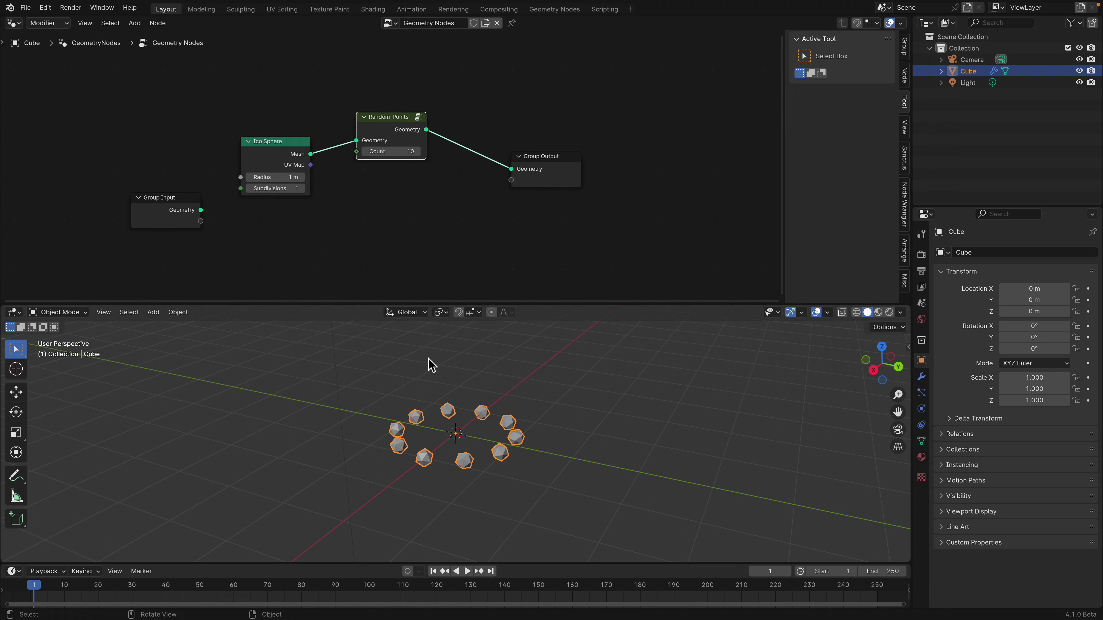
Step: Set the Random_Points count to 24 and view the ring of ico spheres from higher up
left_click(392, 151)
type("24")
key("Return")
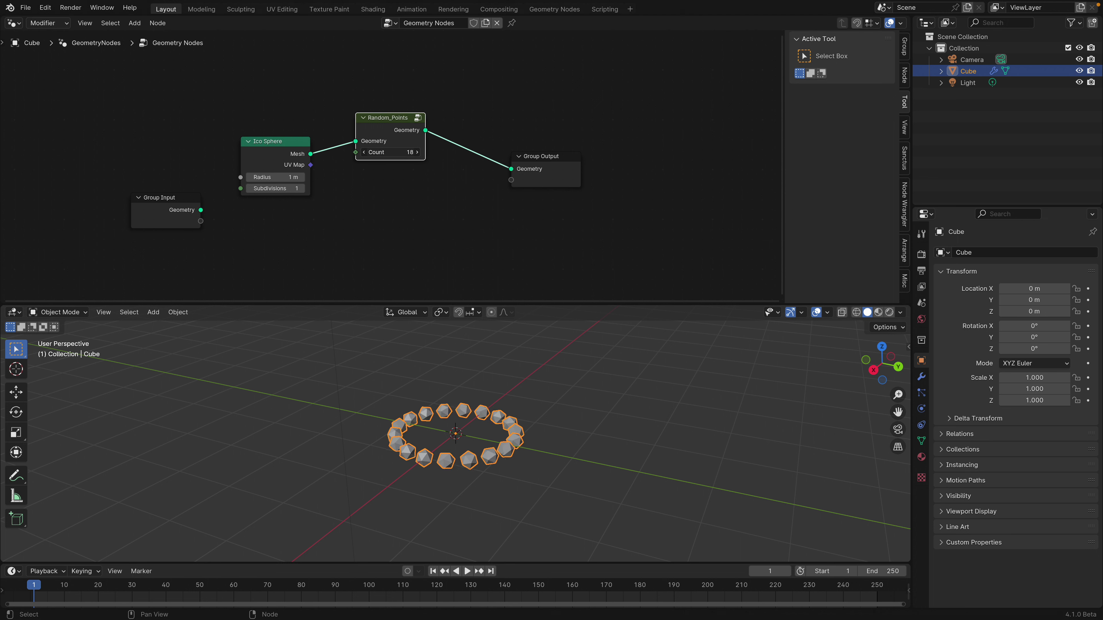
middle_click_drag(478, 404, 482, 432)
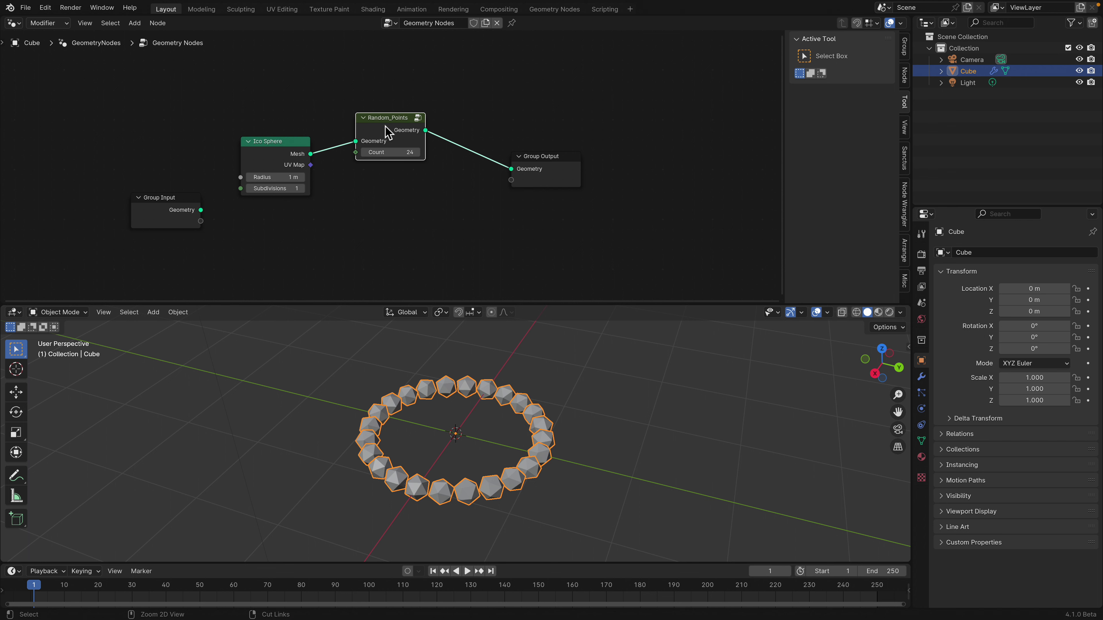
Step: Save the file to the Desktop as rainbow_circle_001.blend
key("super+s")
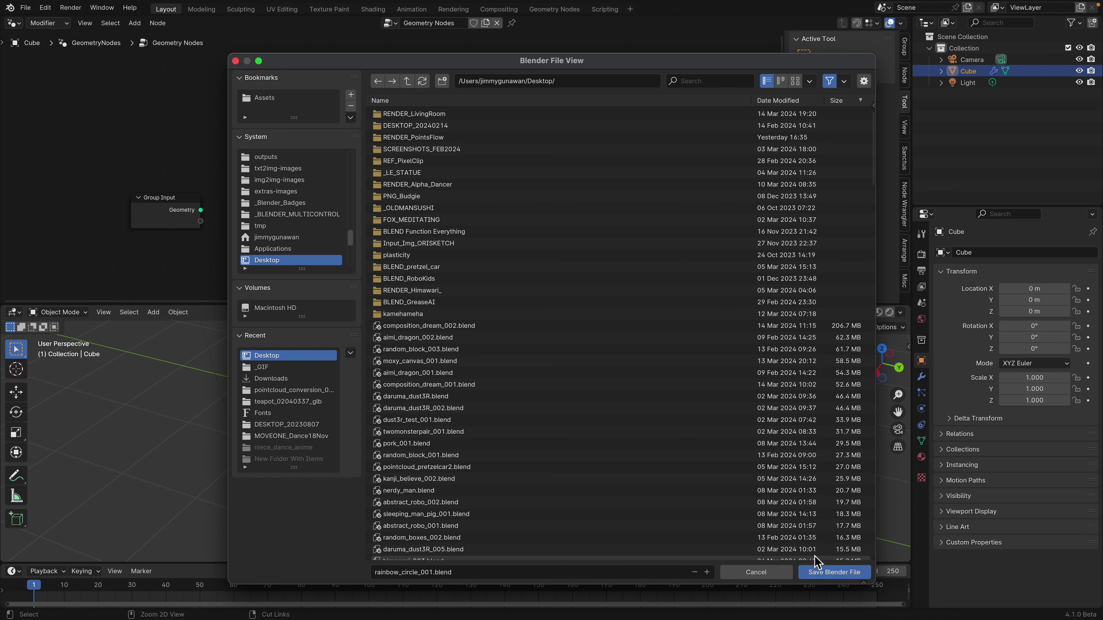
left_click(830, 573)
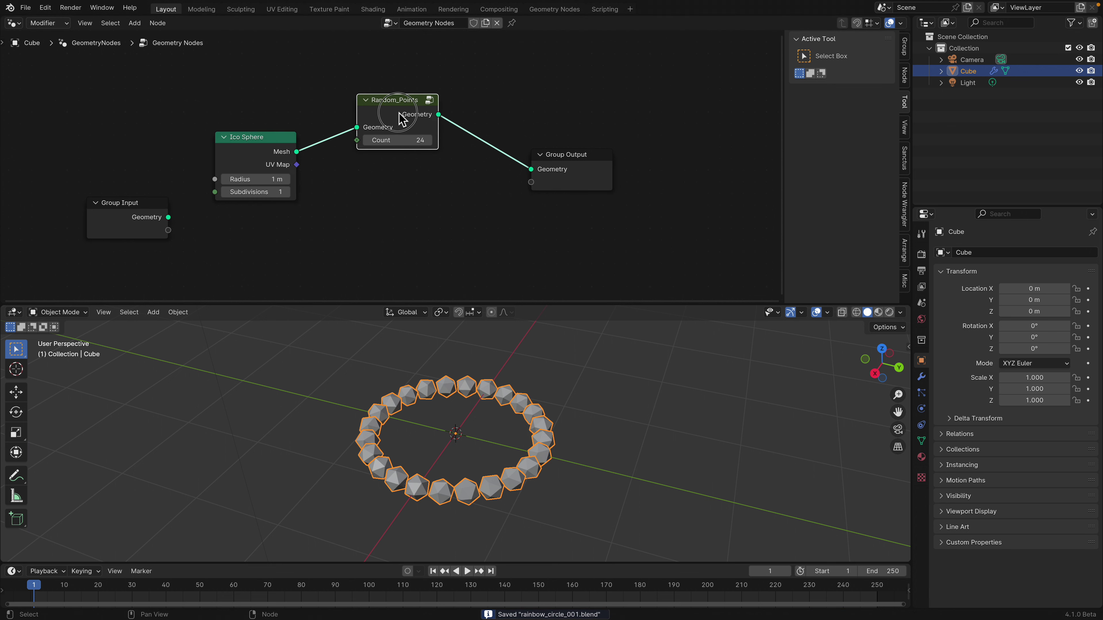
Step: Reopen the Random_Points group and tidy its layout, bringing Group Output closer to Instance on Points
key("Tab")
left_click_drag(326, 66, 357, 77)
scroll(318, 91, "down", 3)
middle_click_drag(317, 91, 356, 134)
left_click_drag(218, 143, 232, 111)
left_click_drag(552, 185, 538, 166)
middle_click_drag(612, 256, 515, 203)
left_click_drag(585, 261, 559, 167)
scroll(550, 172, "up", 1)
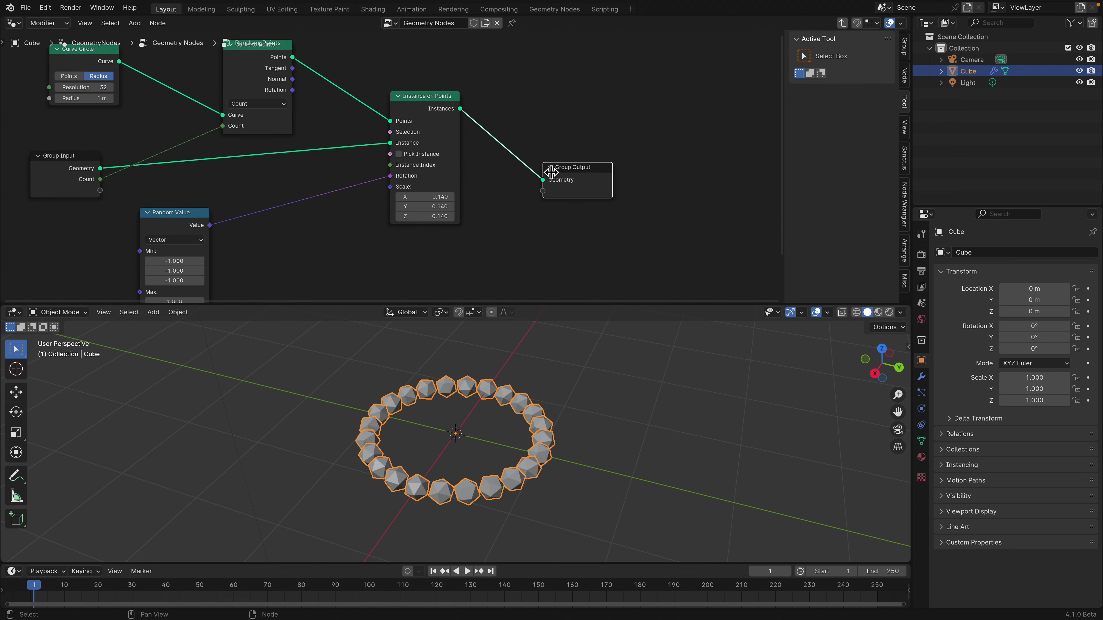
Step: Return to the parent node tree, reselect the Random_Points node and reopen the group
key("Tab")
left_click(547, 173)
left_click(399, 123)
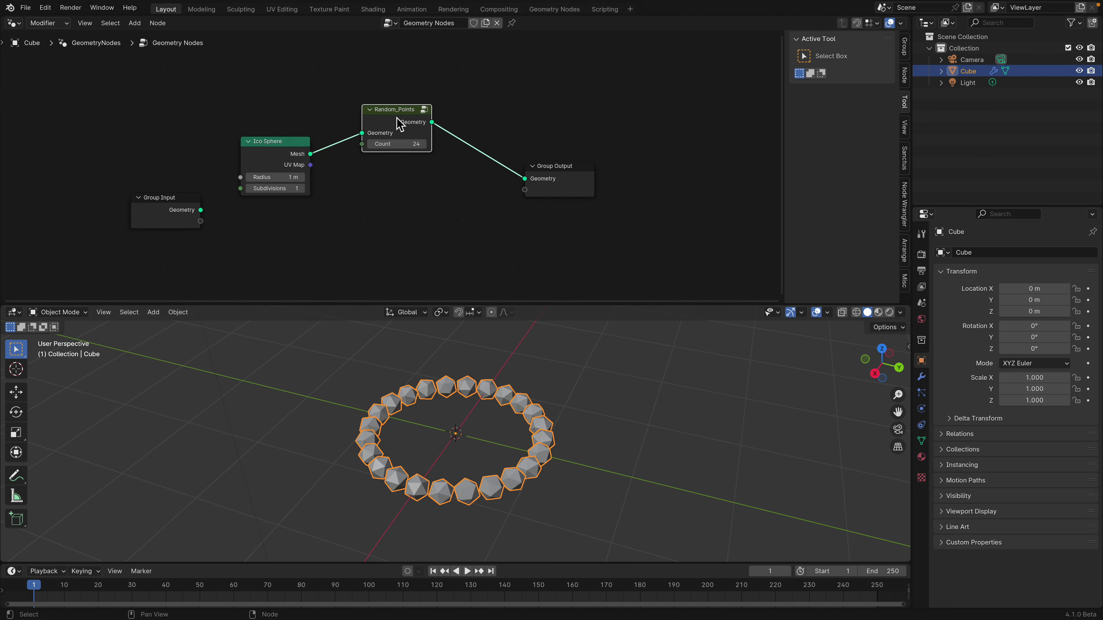
key("Tab")
left_click_drag(564, 173, 598, 187)
key("shift+a")
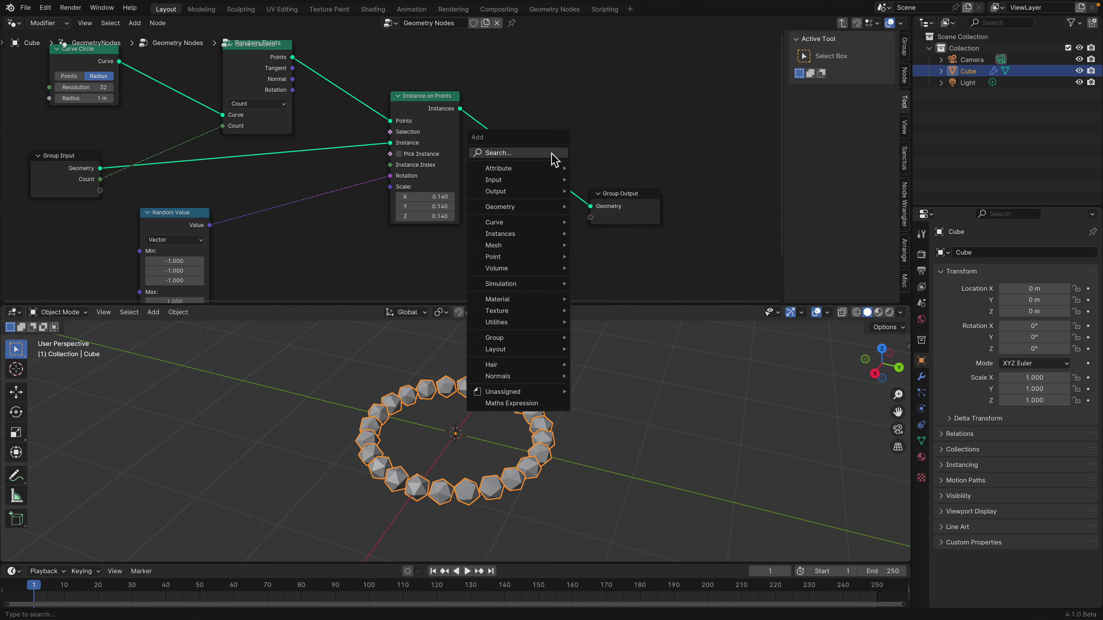
key("Escape")
Step: Leave the Random_Points group and insert a Realize Instances node between Random_Points and Group Output
key("Tab")
left_click_drag(555, 173, 586, 180)
key("shift+a")
type("realize")
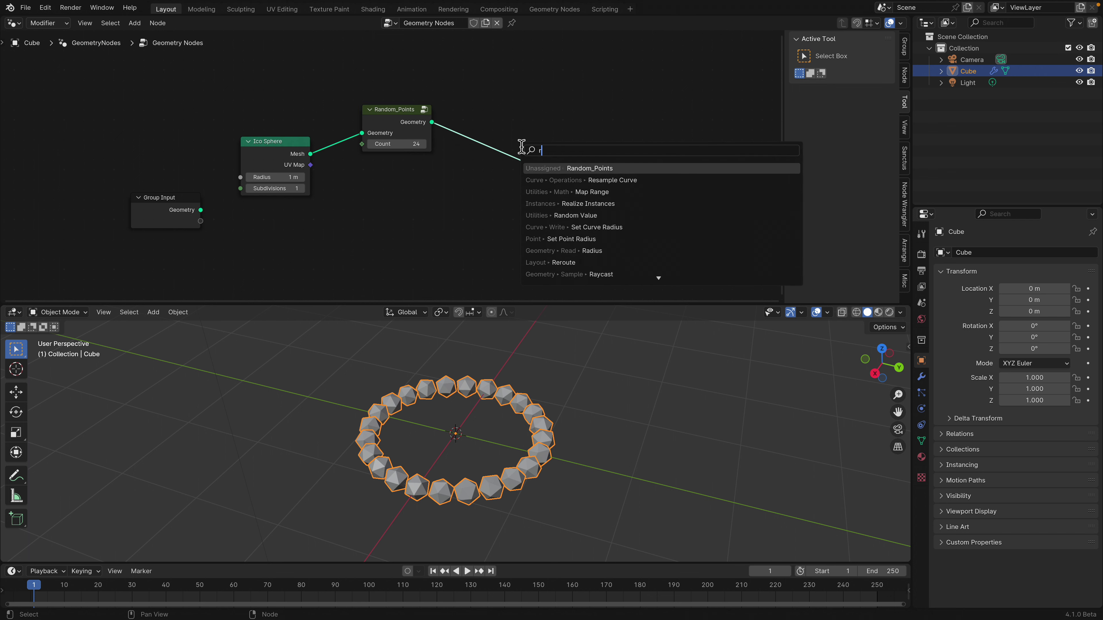
key("Return")
left_click(568, 176)
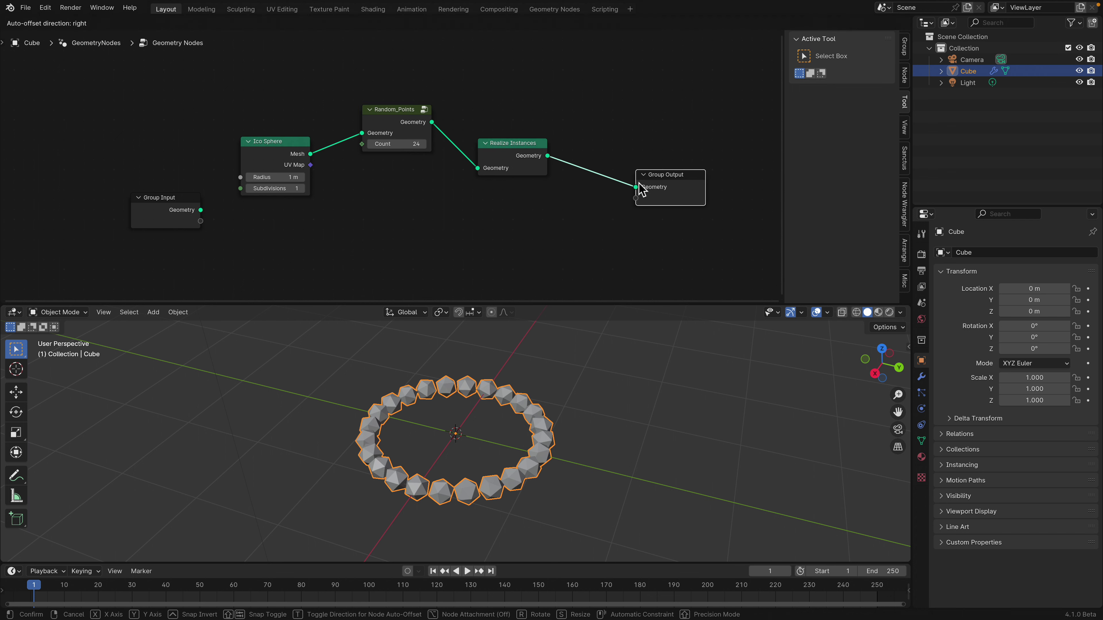
Step: Insert a Set Material node between Realize Instances and Group Output and assign it the existing Material
middle_click_drag(685, 181, 561, 202)
key("shift+a")
type("set")
left_click(567, 220)
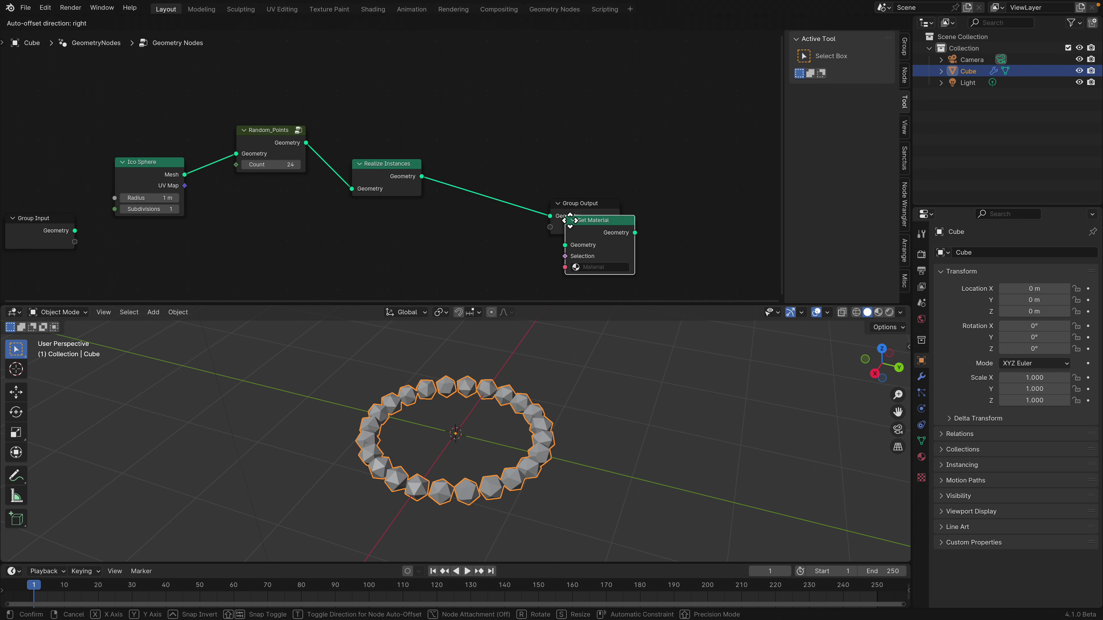
left_click(461, 176)
middle_click_drag(482, 195, 512, 162)
scroll(514, 165, "up", 1)
left_click(537, 198)
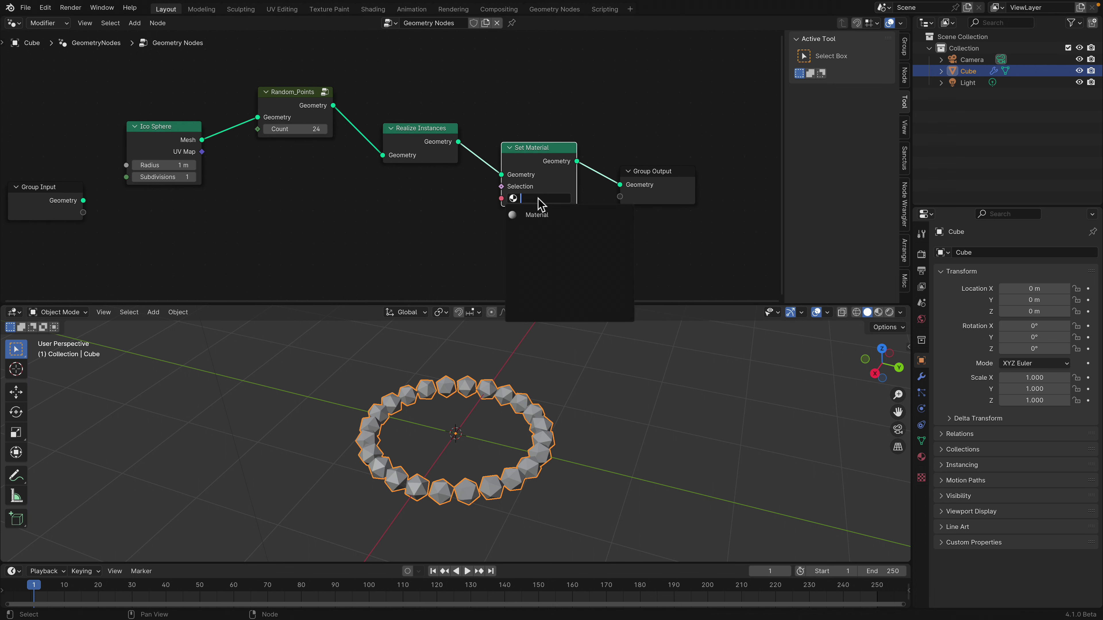
left_click(537, 215)
Step: Hide the node editor's sidebar and split the editor vertically, turning the new area into a Shader Editor
key("Home")
left_click_drag(785, 76, 915, 60)
left_click_drag(910, 20, 539, 37)
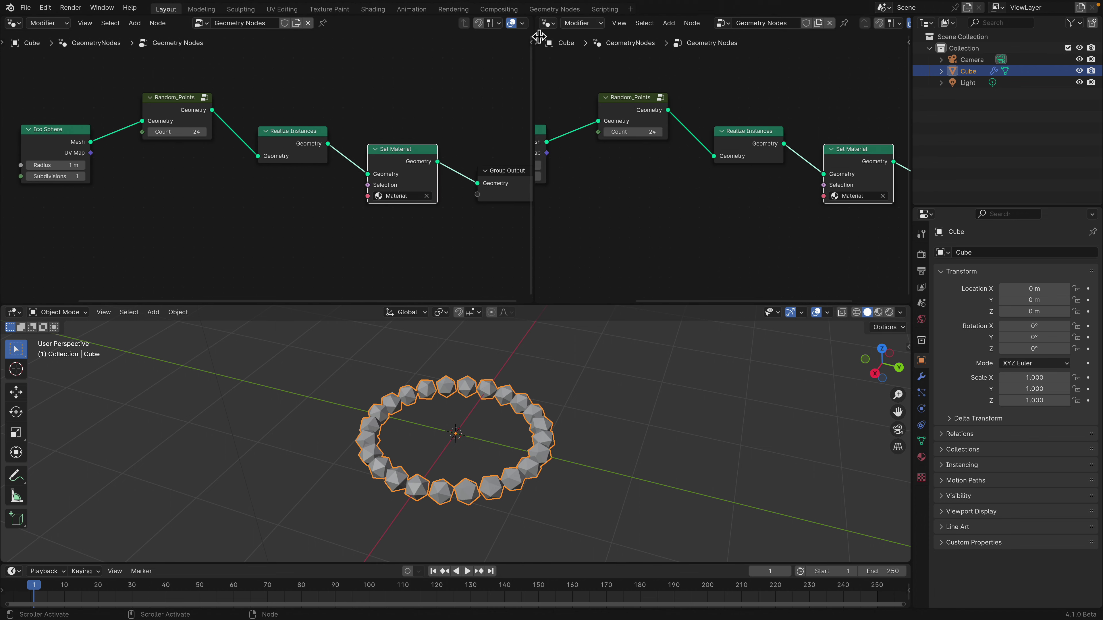
left_click(548, 23)
left_click(584, 130)
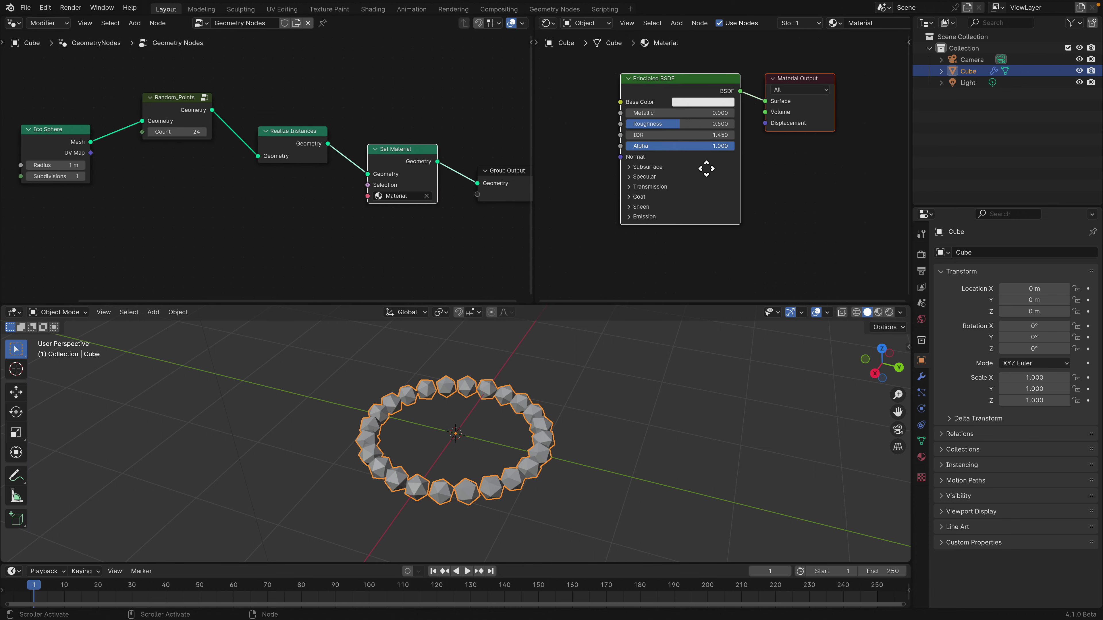
Step: Add an Attribute node ahead of Principled BSDF in the material's node tree
key("shift+a")
type("attr")
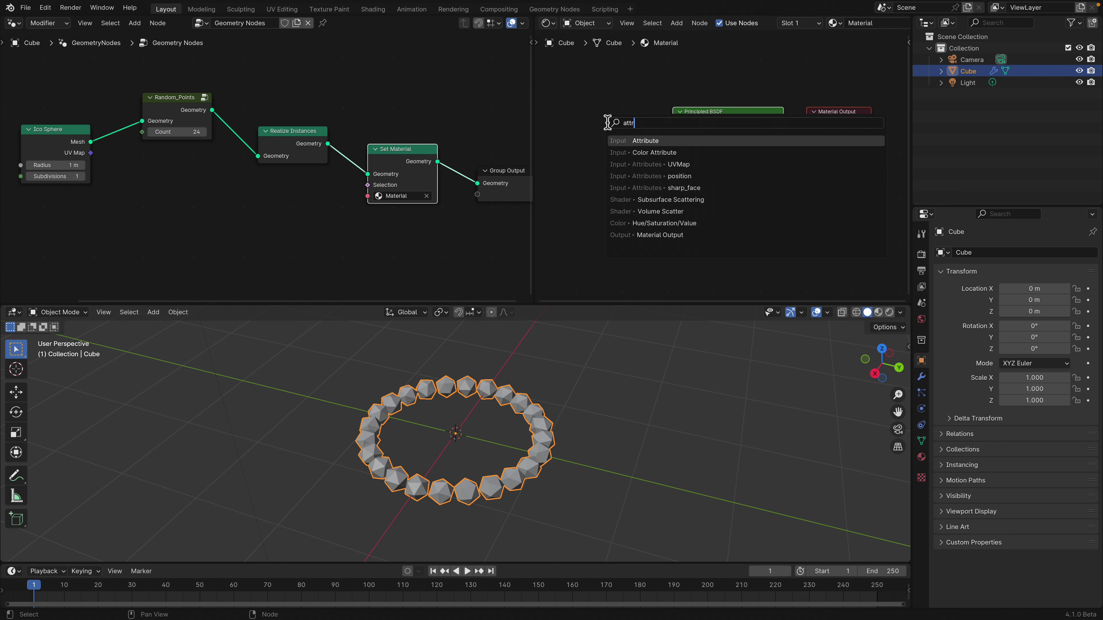
key("Return")
left_click(584, 120)
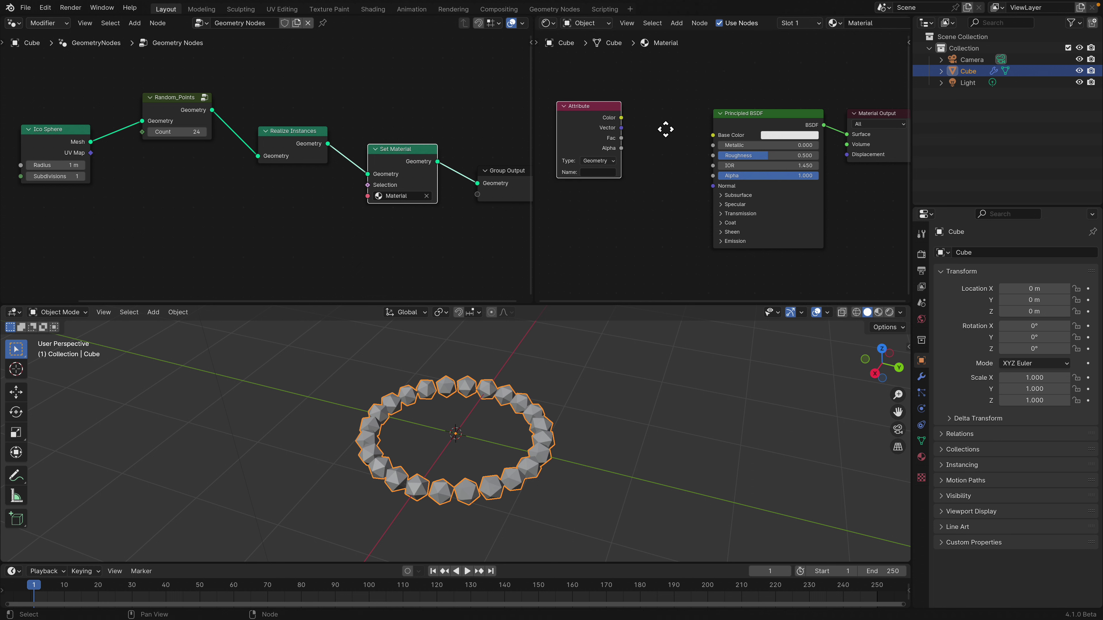
Step: Place a Hue/Saturation/Value node between the Attribute and Principled BSDF nodes, unconnected, and save the file
key("shift+a")
type("hue")
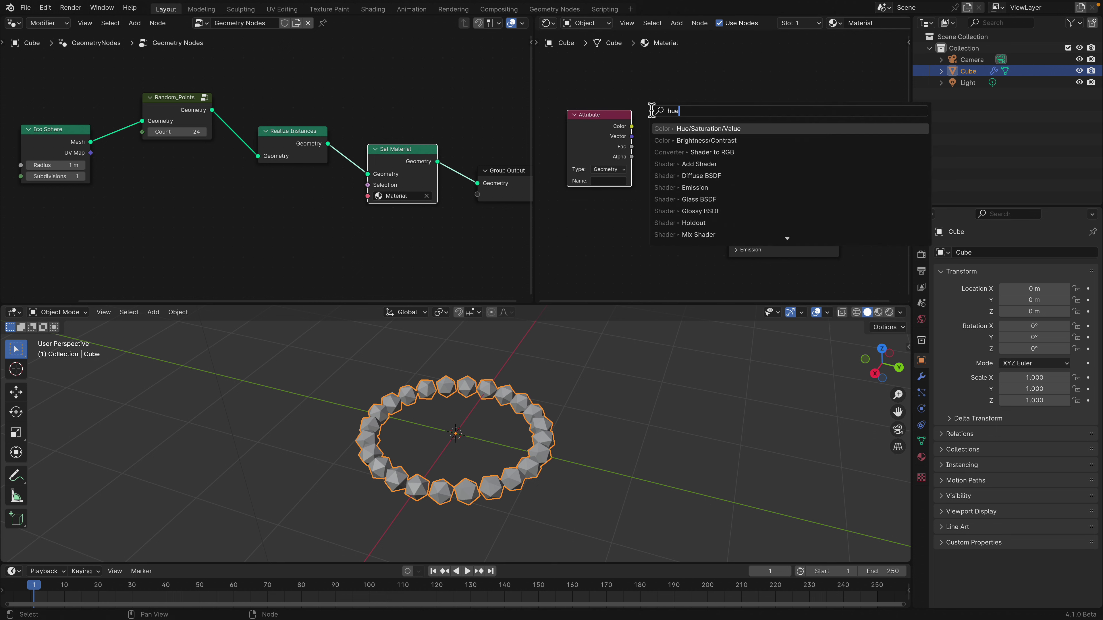
key("Return")
left_click(655, 112)
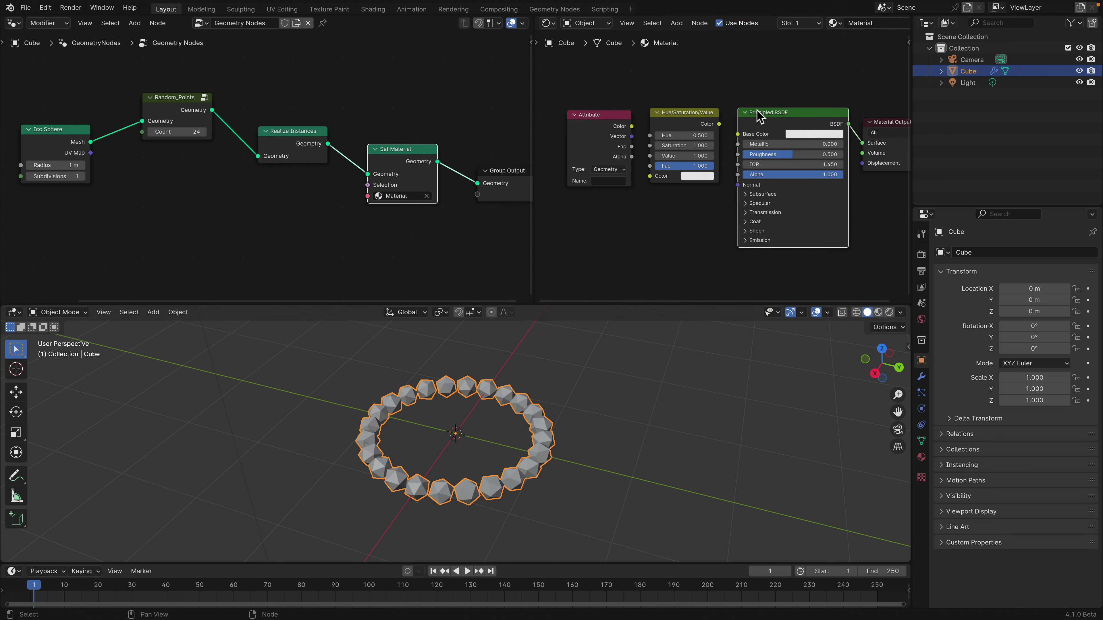
key("ctrl+s")
Step: Widen the geometry node editor and add a Map Range node below the Realize Instances node
scroll(386, 189, "up", 1)
left_click_drag(532, 174, 672, 165)
key("shift+a")
type("map")
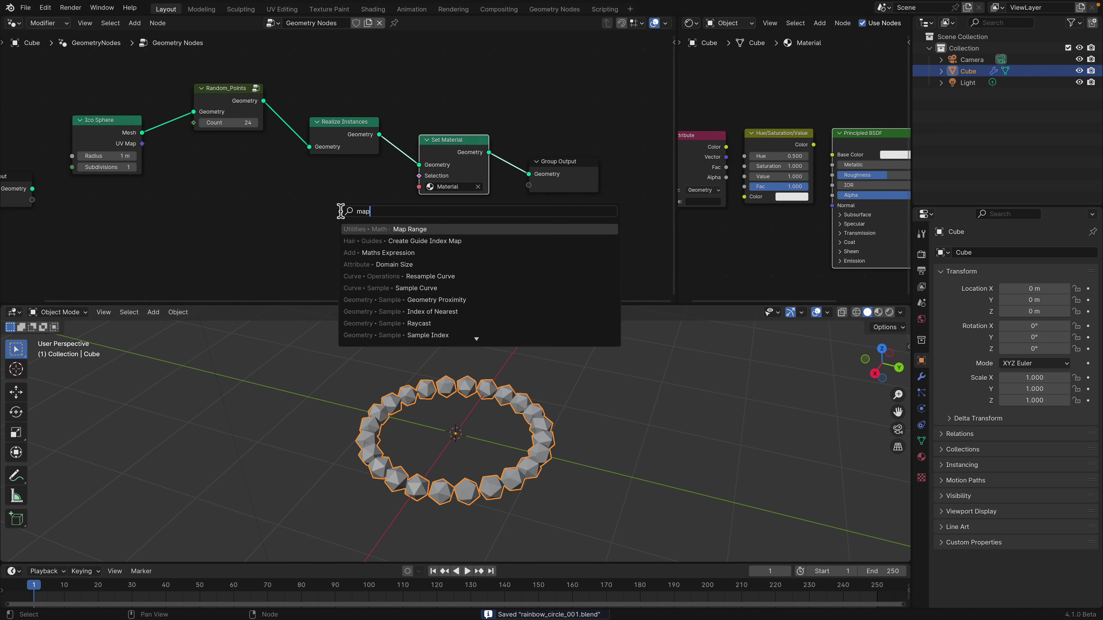
key("Return")
left_click(343, 216)
Step: Add an Index node, connect it to Map Range's Value input and reposition both nodes
key("shift+a")
type("inde")
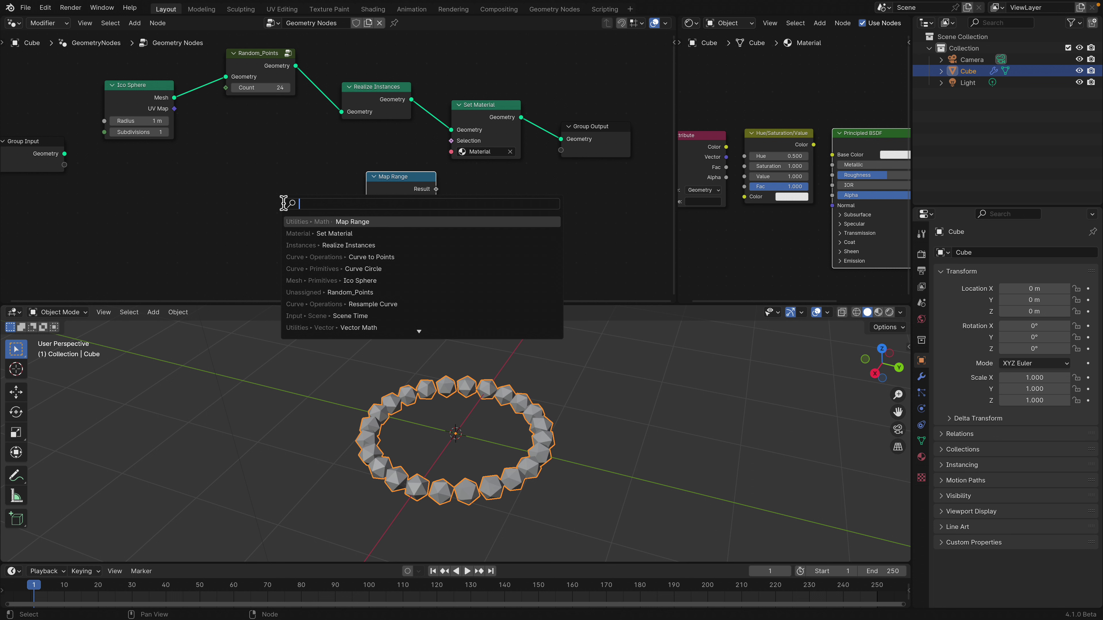
key("Return")
left_click(284, 228)
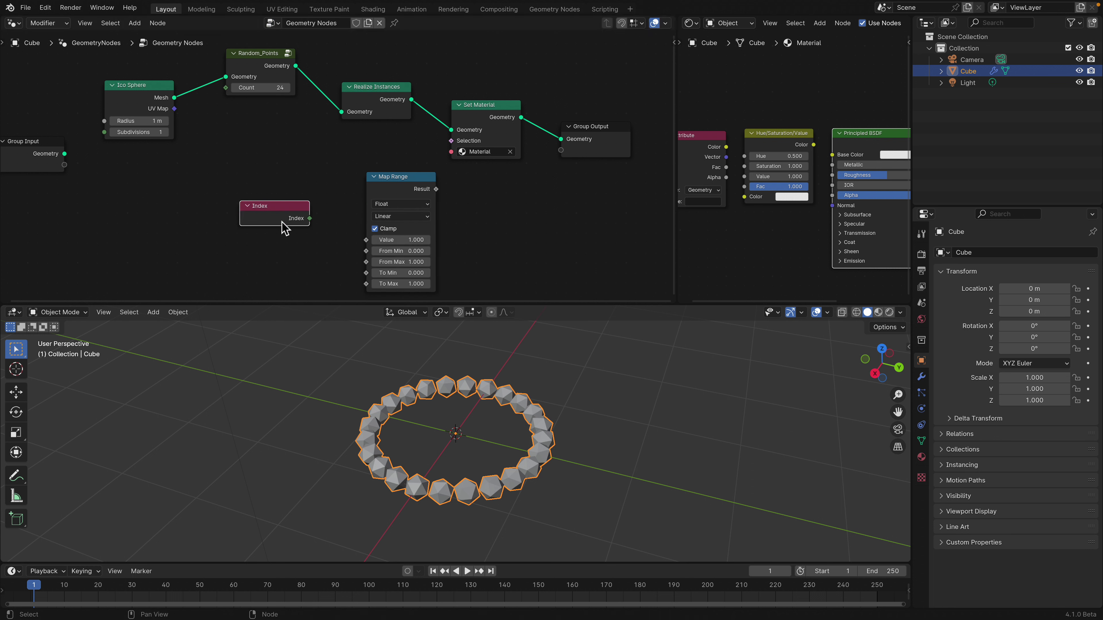
left_click_drag(307, 219, 367, 241)
left_click_drag(400, 181, 361, 160)
left_click_drag(286, 212, 249, 195)
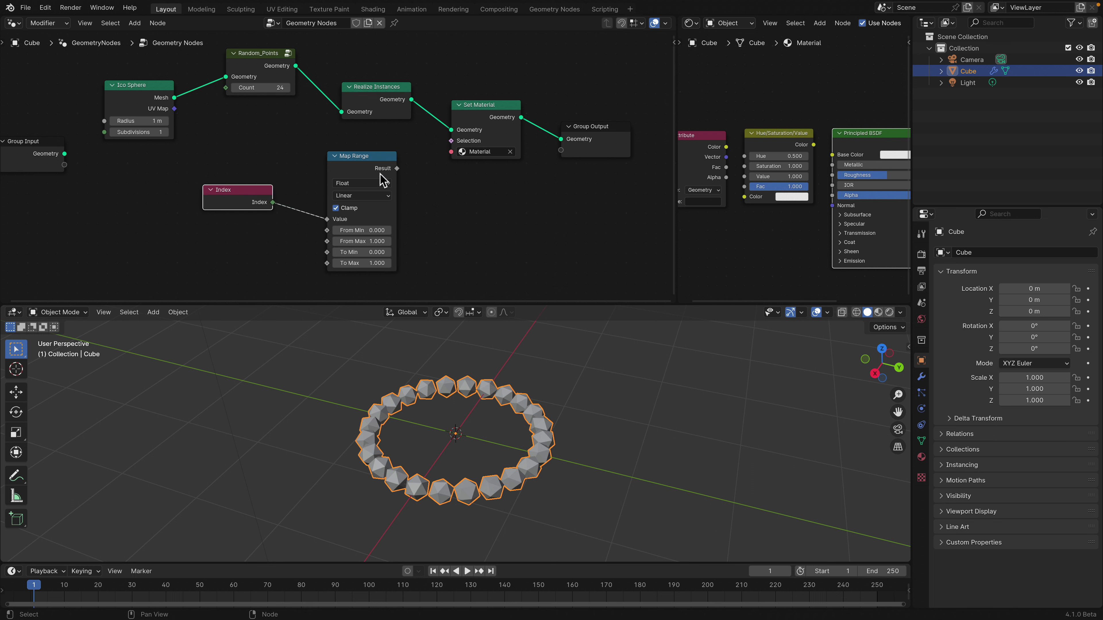
Step: Connect Map Range's Result to a new Group Output socket and name its output attribute blah in the modifier
left_click_drag(381, 176, 472, 195)
middle_click_drag(554, 188, 495, 174)
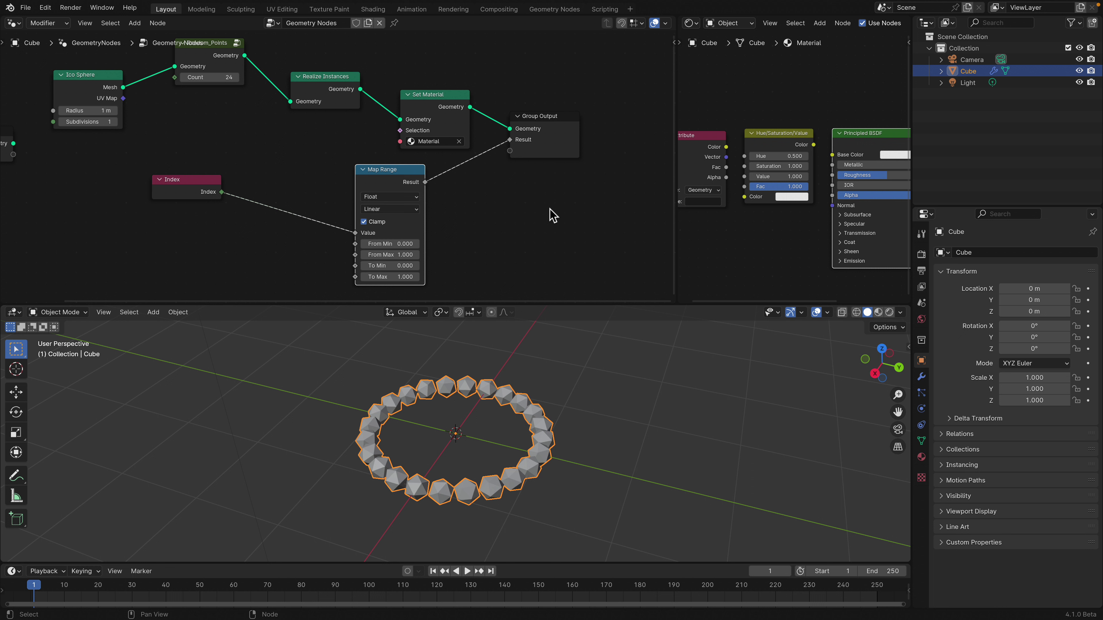
left_click(921, 376)
scroll(652, 370, "up", 2)
left_click(944, 303)
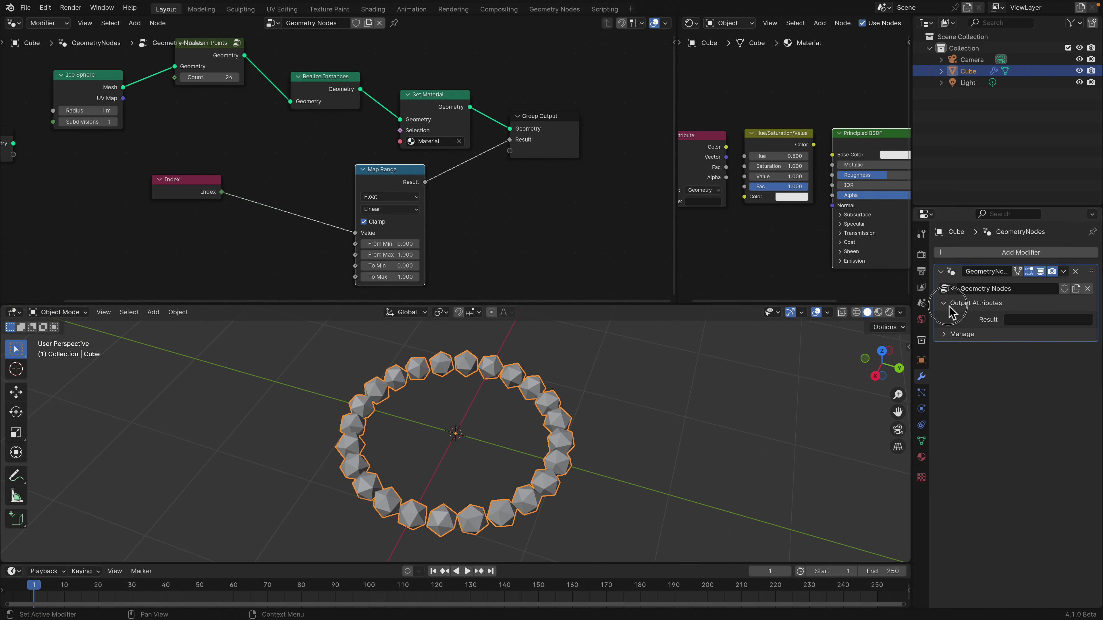
left_click(1022, 320)
type("blah")
key("Return")
Step: Widen the Shader Editor, set the Attribute node's name to blah and connect its Color output to the Hue input
left_click_drag(675, 95, 538, 97)
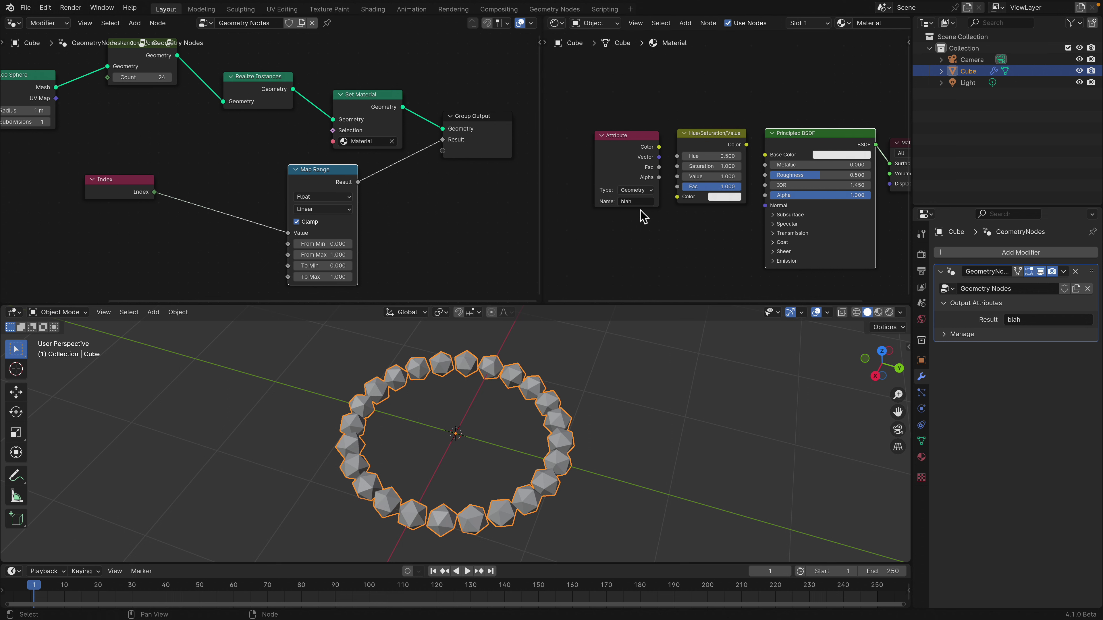
scroll(651, 199, "up", 2)
left_click_drag(640, 139, 663, 152)
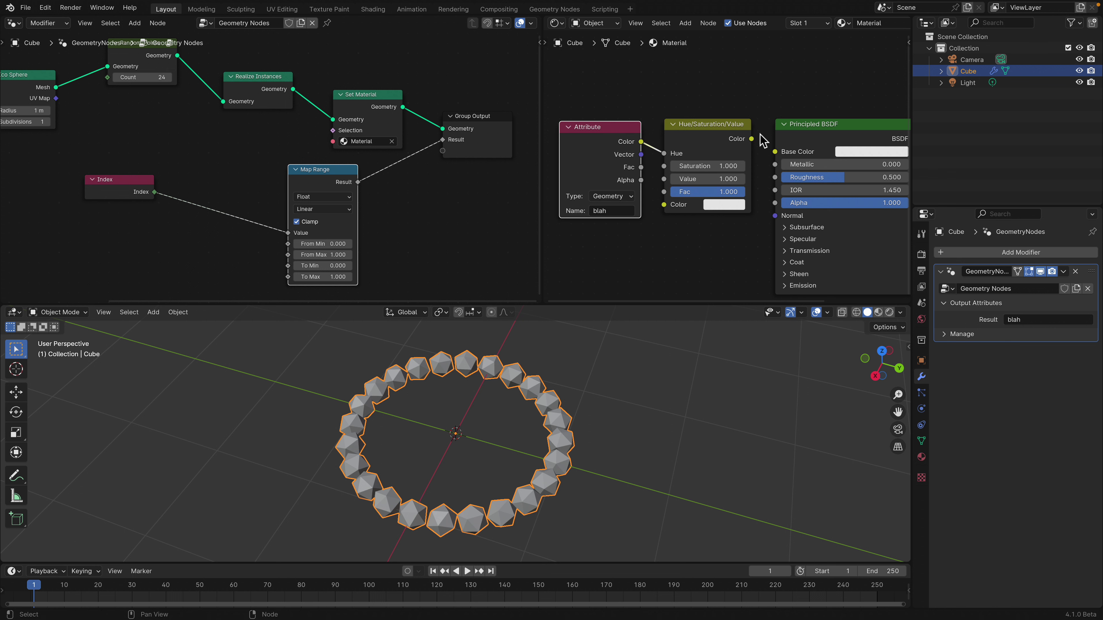
Step: Connect Hue/Saturation/Value to Principled BSDF's Base Color and set its input Color to red
left_click_drag(750, 139, 806, 165)
left_click(741, 203)
Step: Set the render engine to Cycles and save the file
left_click(920, 254)
left_click(1024, 254)
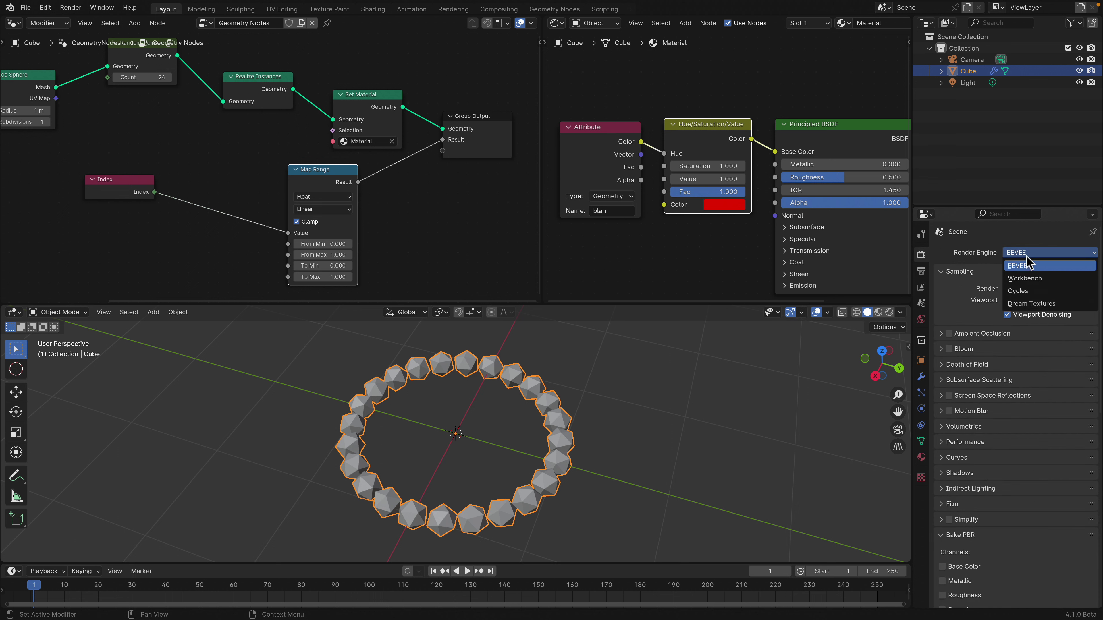
left_click(1035, 295)
middle_click_drag(690, 403, 703, 401)
key("ctrl+s")
Step: Show the 3D viewport in rendered shading and deselect the ring
left_click(888, 312)
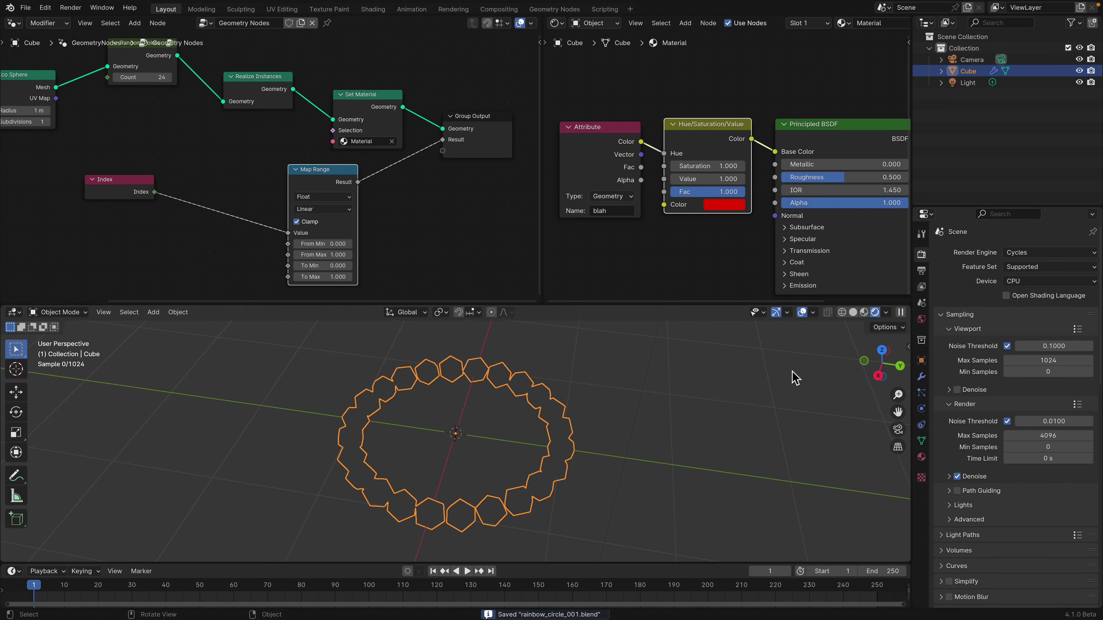
left_click(477, 404)
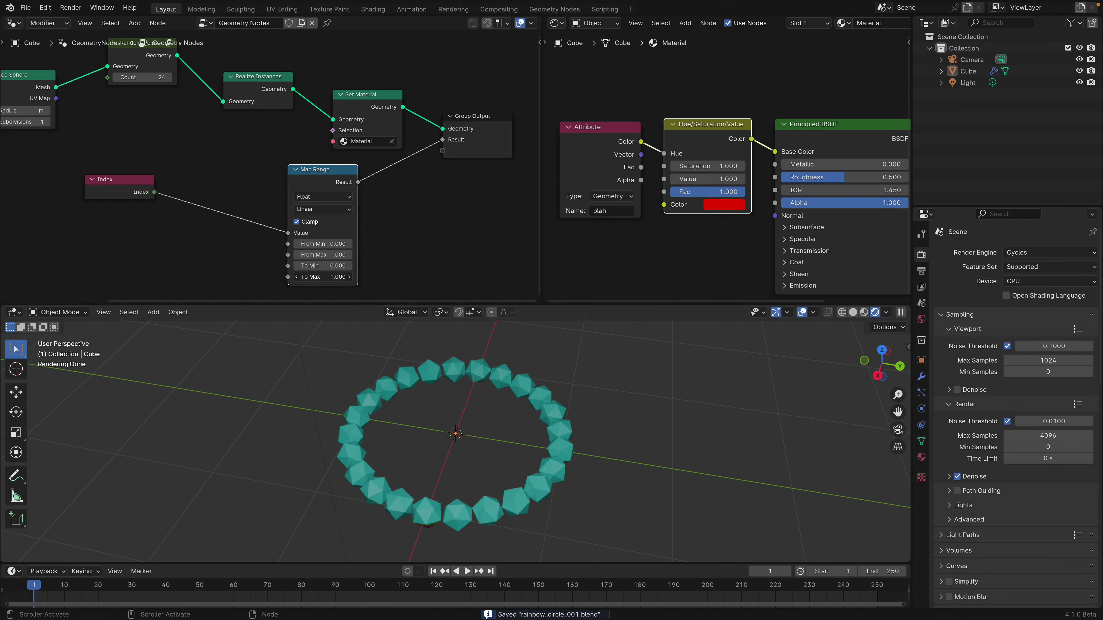
Step: Raise Map Range's From Max to 324.8 to spread the hues around the ring, and save the file
left_click_drag(323, 276, 362, 276)
scroll(378, 267, "down", 1)
left_click_drag(314, 175, 299, 177)
middle_click_drag(297, 241, 305, 230)
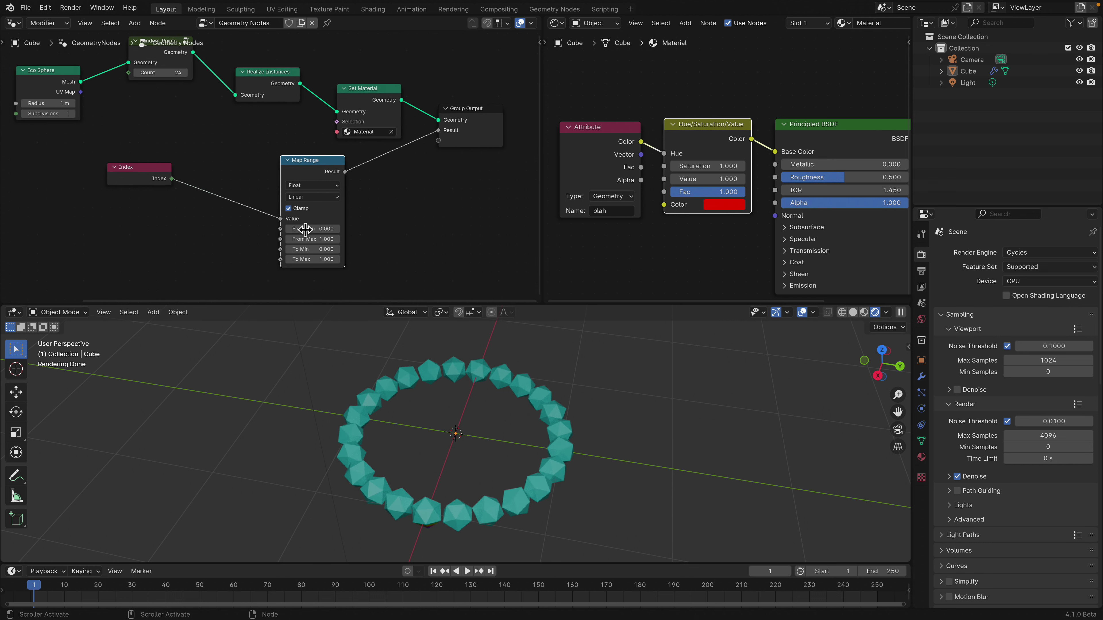
left_click_drag(319, 239, 444, 239)
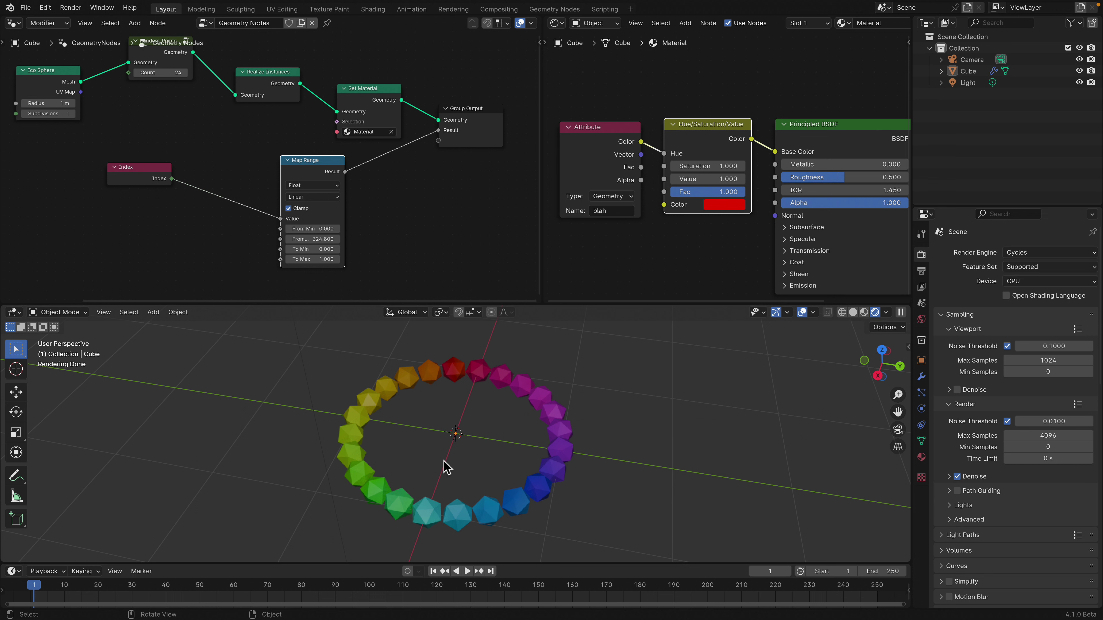
middle_click_drag(429, 427, 436, 462)
key("ctrl+s")
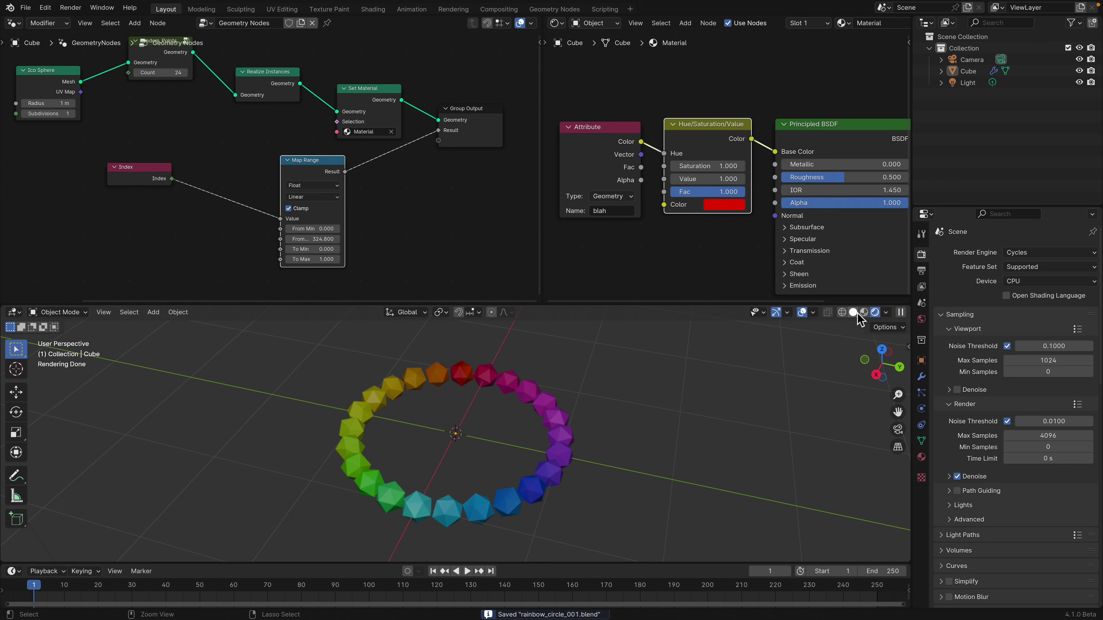
Step: Return the 3D viewport to solid shading and move the Index node closer to Map Range
left_click(856, 313)
scroll(515, 436, "down", 1)
middle_click_drag(174, 178, 211, 173)
left_click_drag(174, 174, 246, 170)
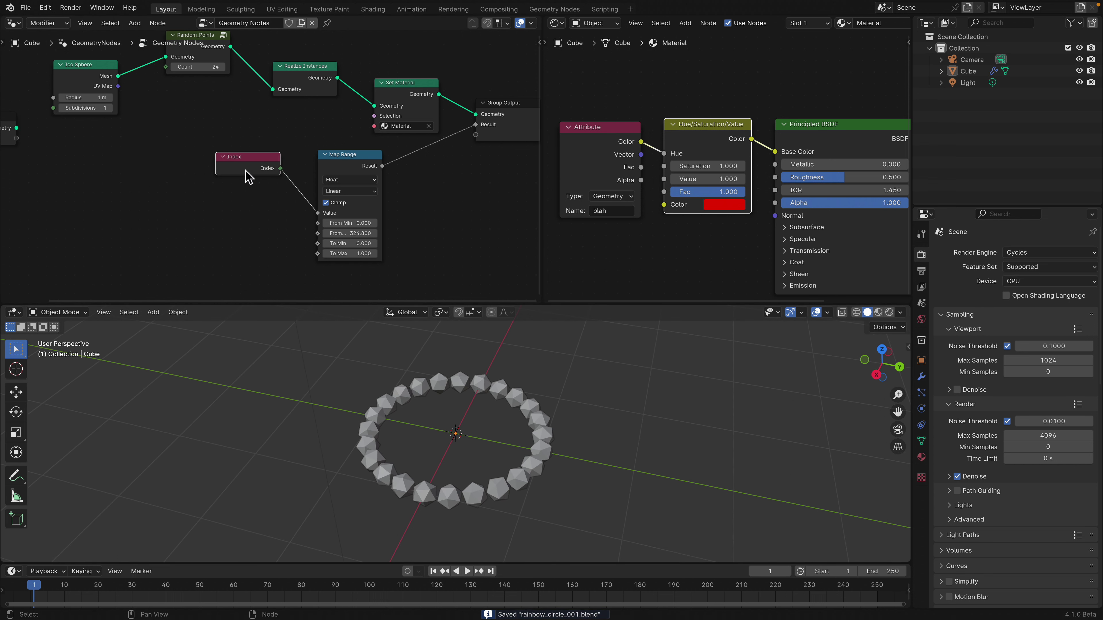
middle_click_drag(247, 176, 282, 174)
Step: Add a Domain Size node below the Index node
key("shift+a")
type("domain")
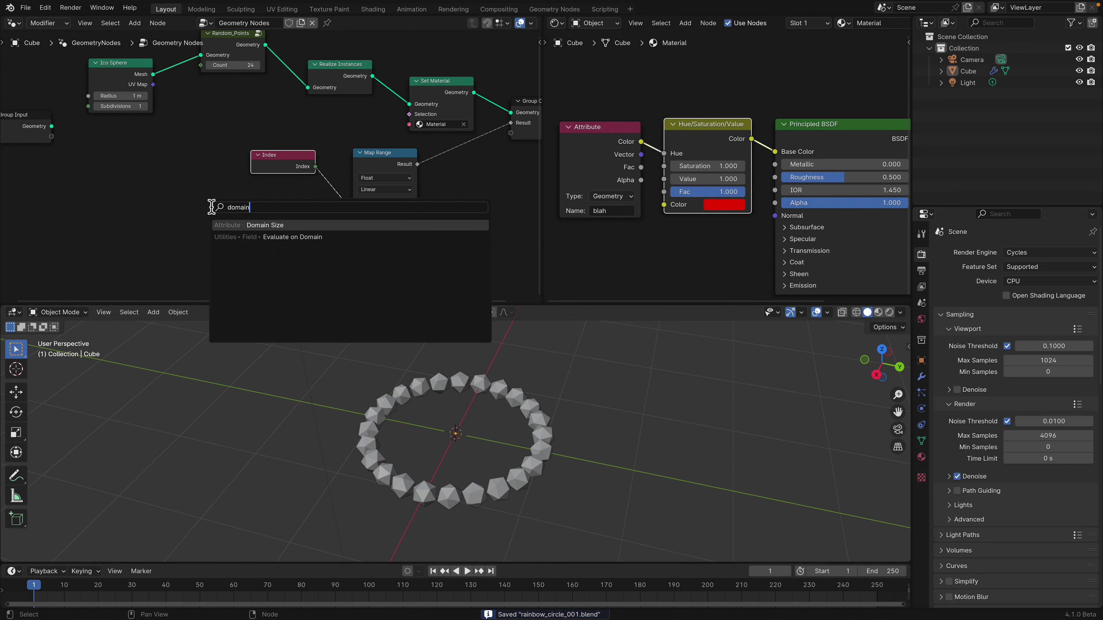
key("Return")
left_click(223, 193)
scroll(271, 204, "down", 1)
middle_click_drag(275, 203, 290, 171)
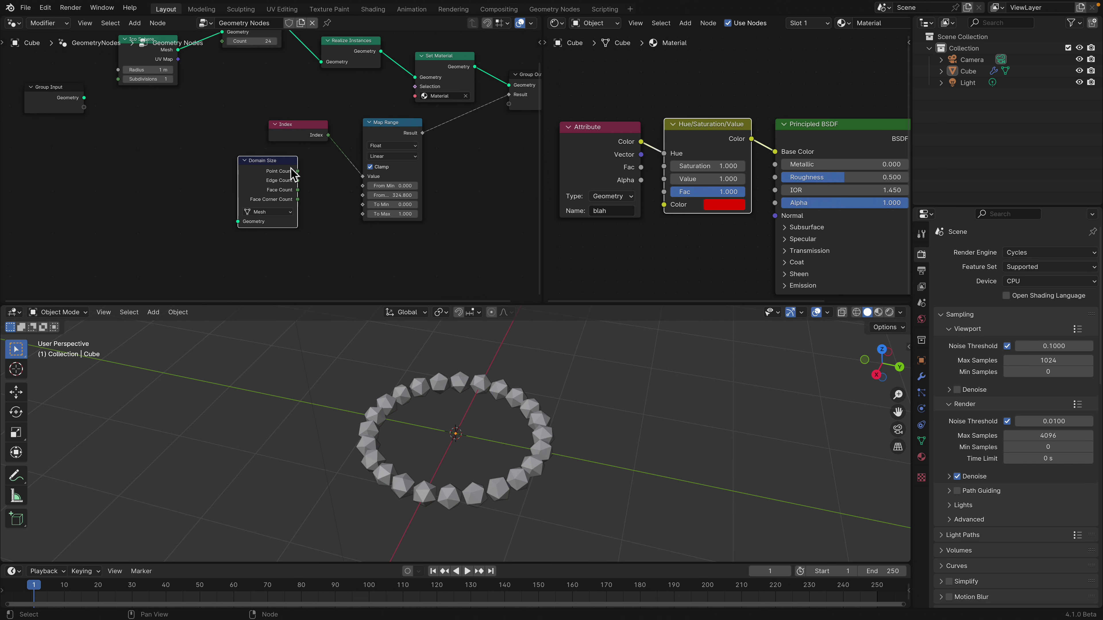
Step: Duplicate the Domain Size node below itself and set the original's component to Instances
key("shift+d")
left_click(280, 277)
left_click(272, 213)
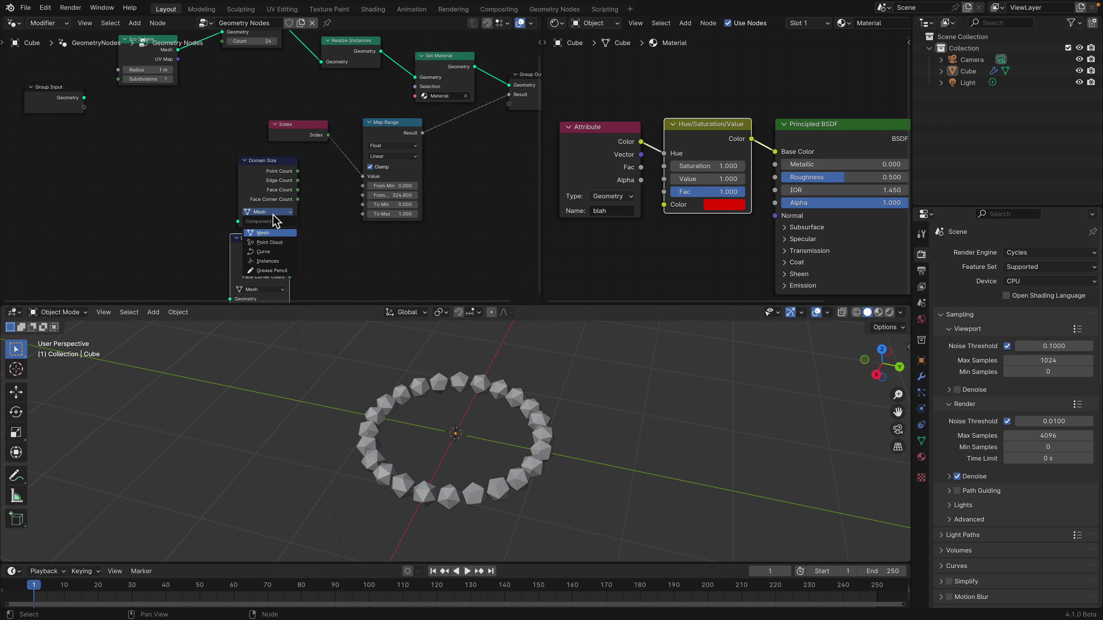
left_click(280, 261)
Step: Enlarge the node editors vertically and rearrange the Domain Size copy and the Random_Points node
left_click_drag(366, 304, 365, 395)
middle_click_drag(301, 297, 327, 281)
left_click_drag(298, 268, 317, 246)
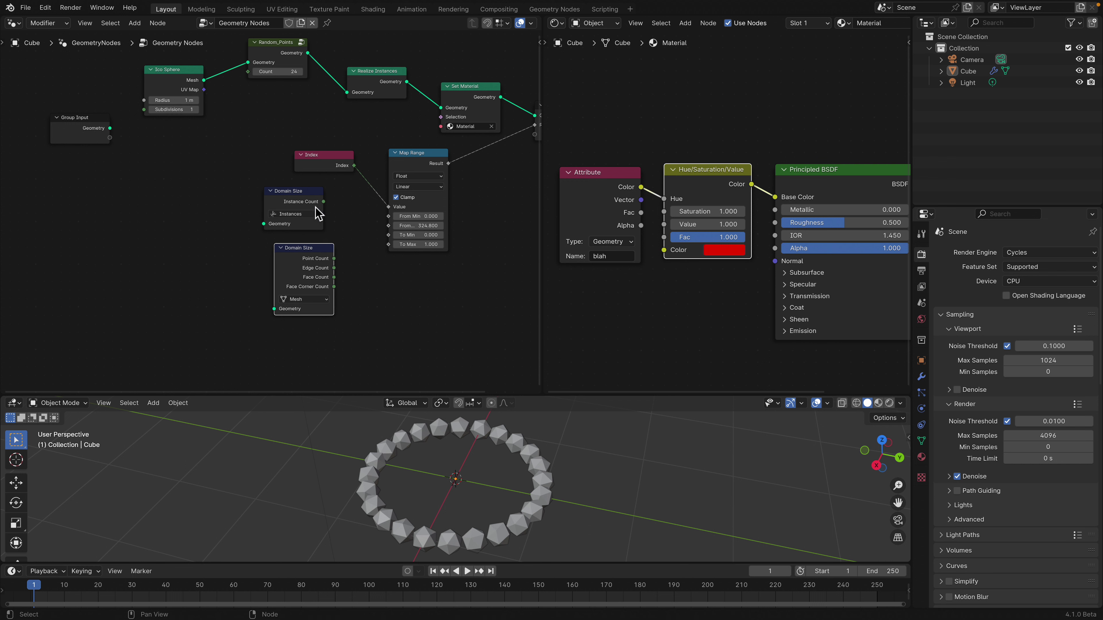
left_click_drag(276, 190, 277, 192)
middle_click_drag(272, 169, 279, 198)
left_click_drag(278, 88, 267, 98)
scroll(299, 86, "up", 1)
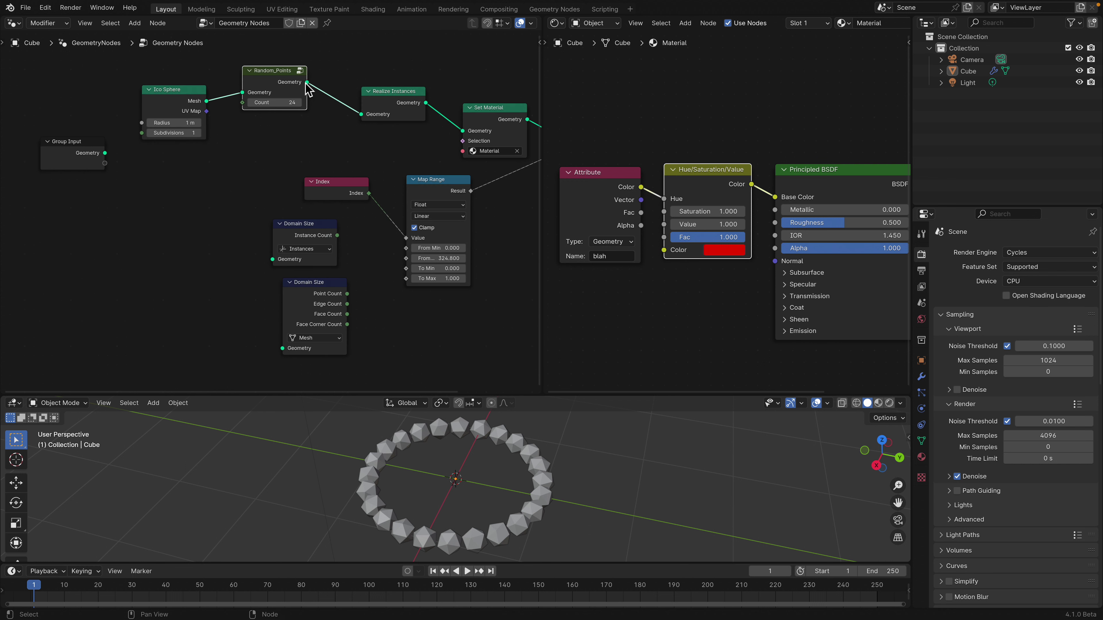
Step: Connect Random_Points' Geometry to the Instances Domain Size node and Ico Sphere's Mesh to the Mesh one, tidying their positions
left_click_drag(334, 153, 390, 258)
left_click_drag(308, 296, 279, 295)
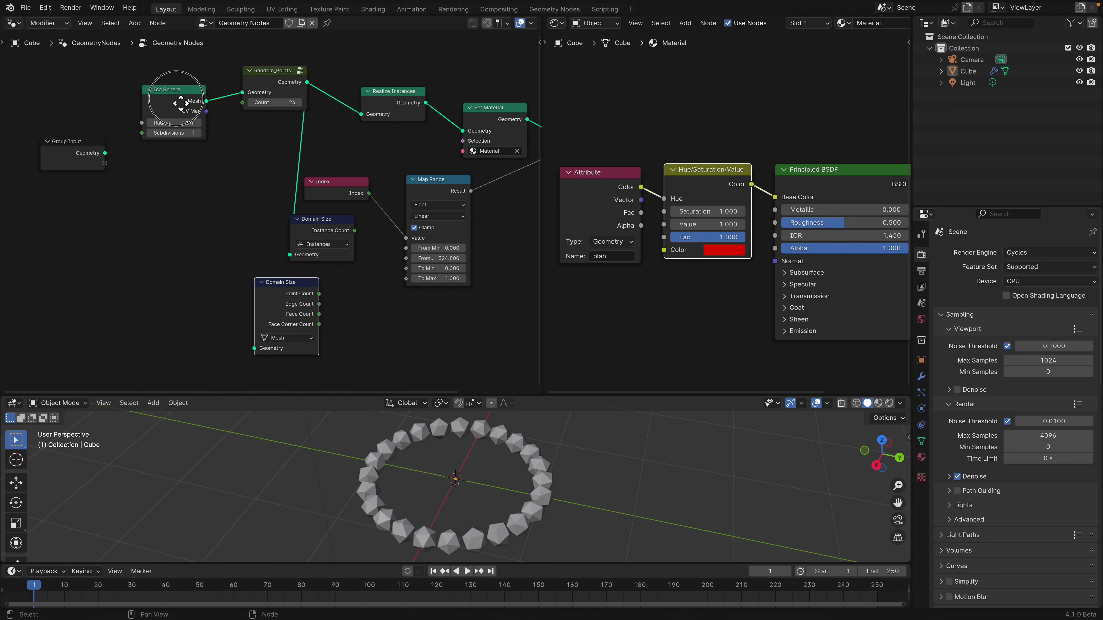
left_click_drag(180, 103, 259, 347)
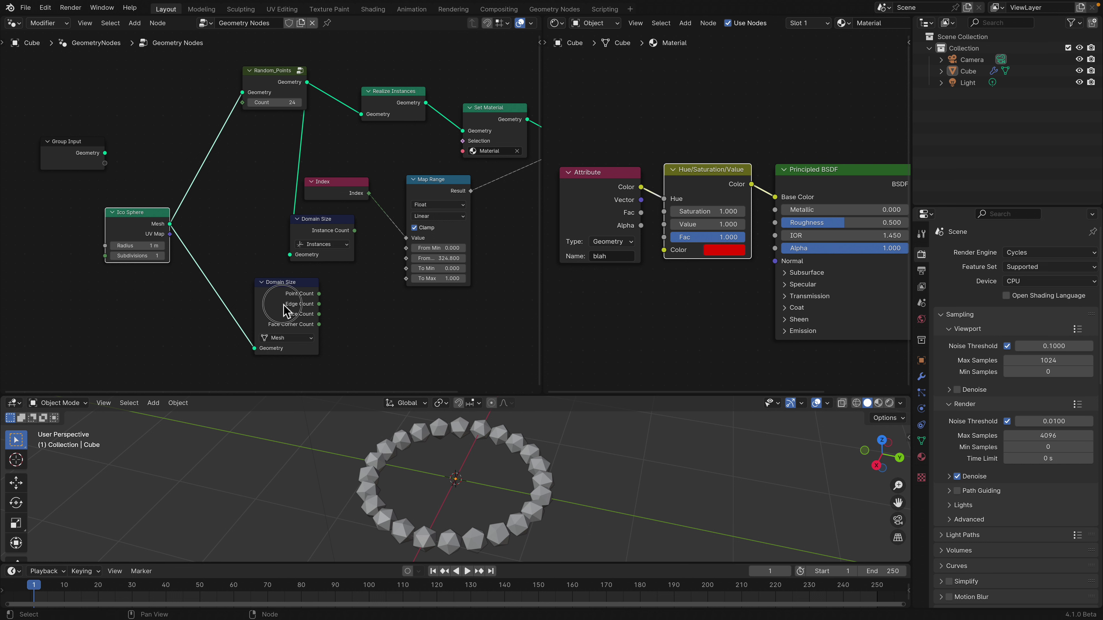
left_click_drag(284, 306, 259, 306)
left_click_drag(319, 230, 299, 232)
Step: Add a Math node beside the Domain Size nodes and connect Instance Count to its first Value input
key("shift+a")
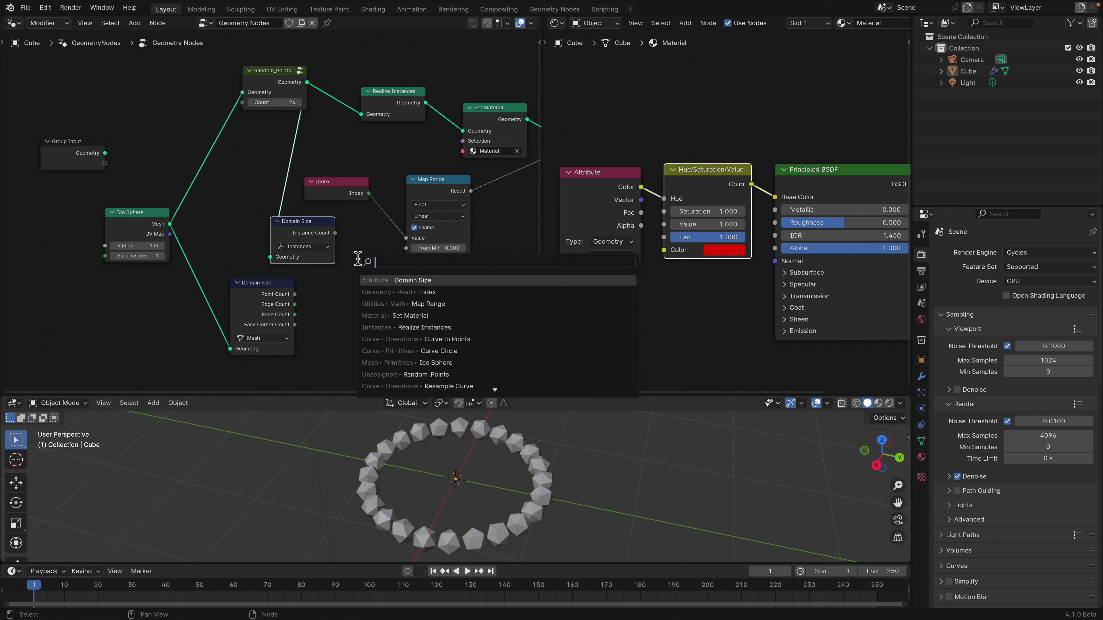
type("math")
key("Return")
left_click(358, 259)
left_click_drag(307, 230, 357, 310)
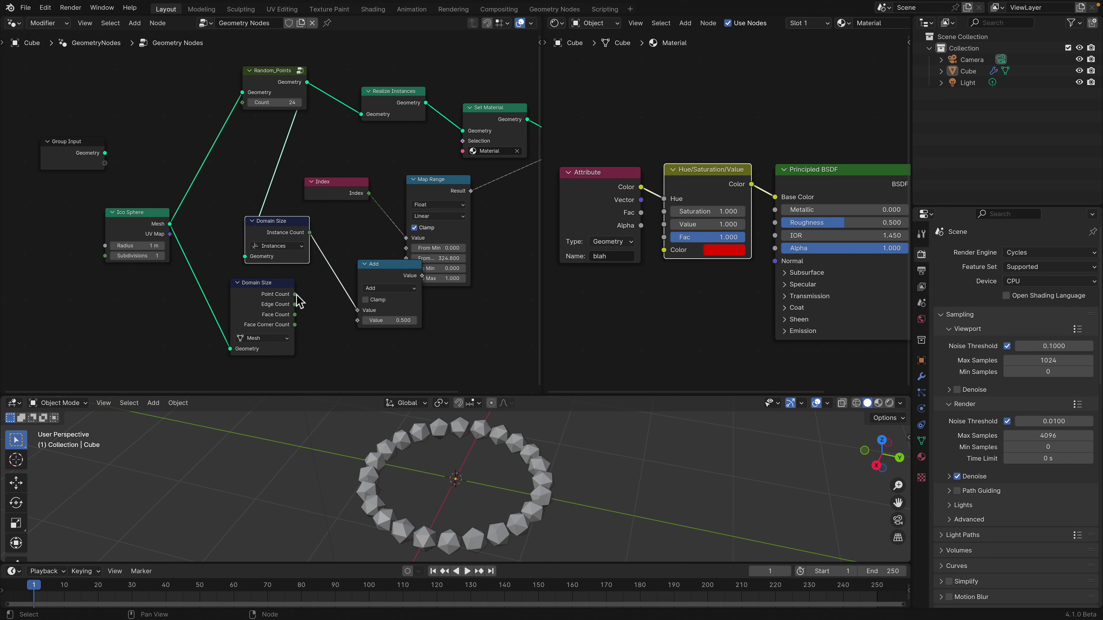
Step: Connect the Mesh Domain Size node's Point Count to the Math node's second Value and set the operation to Multiply
left_click_drag(295, 294, 357, 320)
left_click(388, 288)
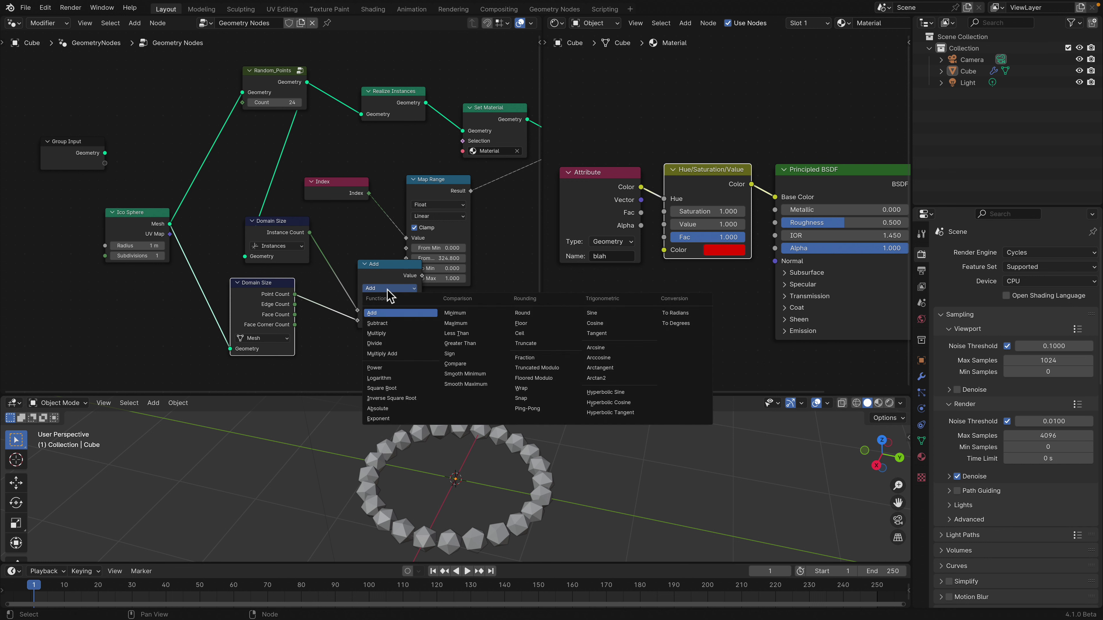
left_click(397, 339)
Step: Spread out the Random_Points, Index, Multiply and Instances Domain Size nodes, then connect Multiply's Value to Map Range's From Max
left_click_drag(383, 270, 293, 231)
left_click_drag(257, 78, 193, 94)
left_click_drag(263, 209, 321, 162)
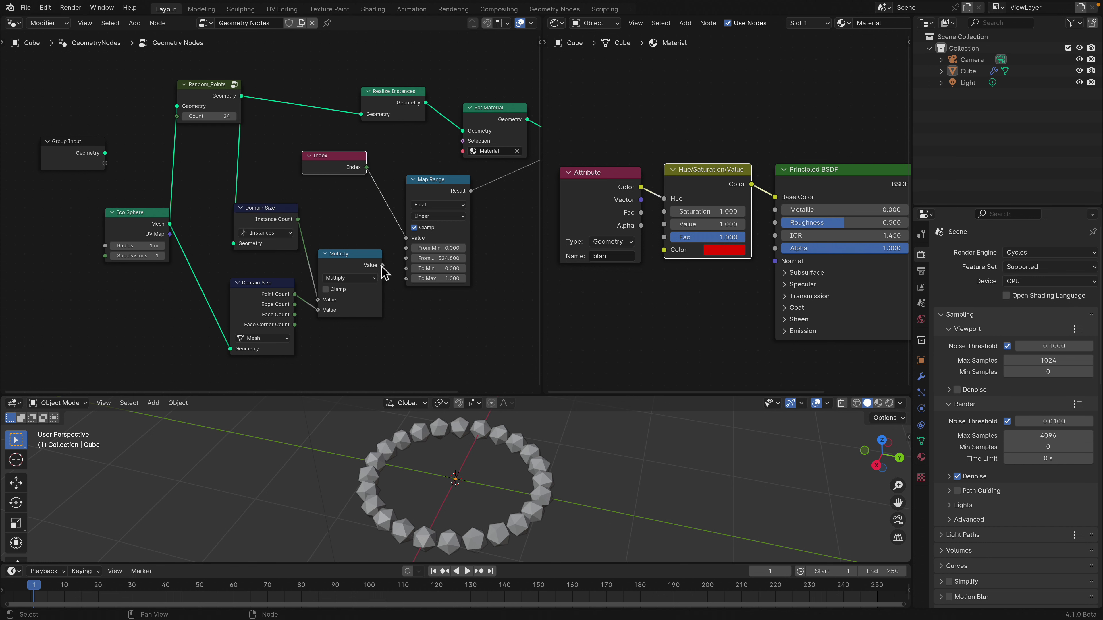
left_click_drag(382, 265, 406, 258)
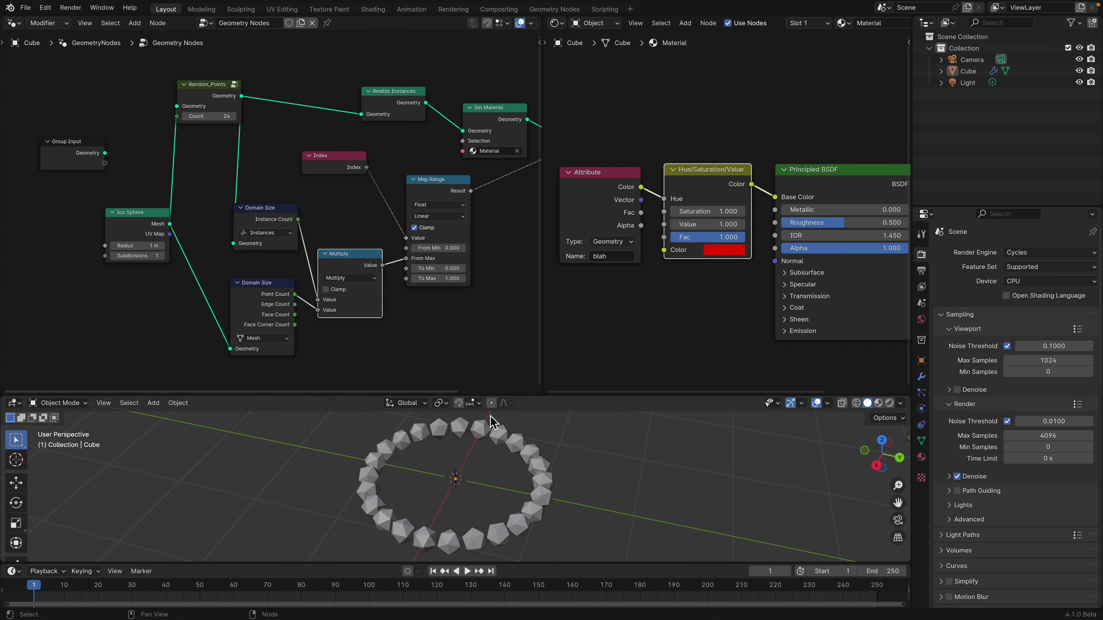
Step: Switch the 3D viewport to rendered shading and save the file
left_click(889, 403)
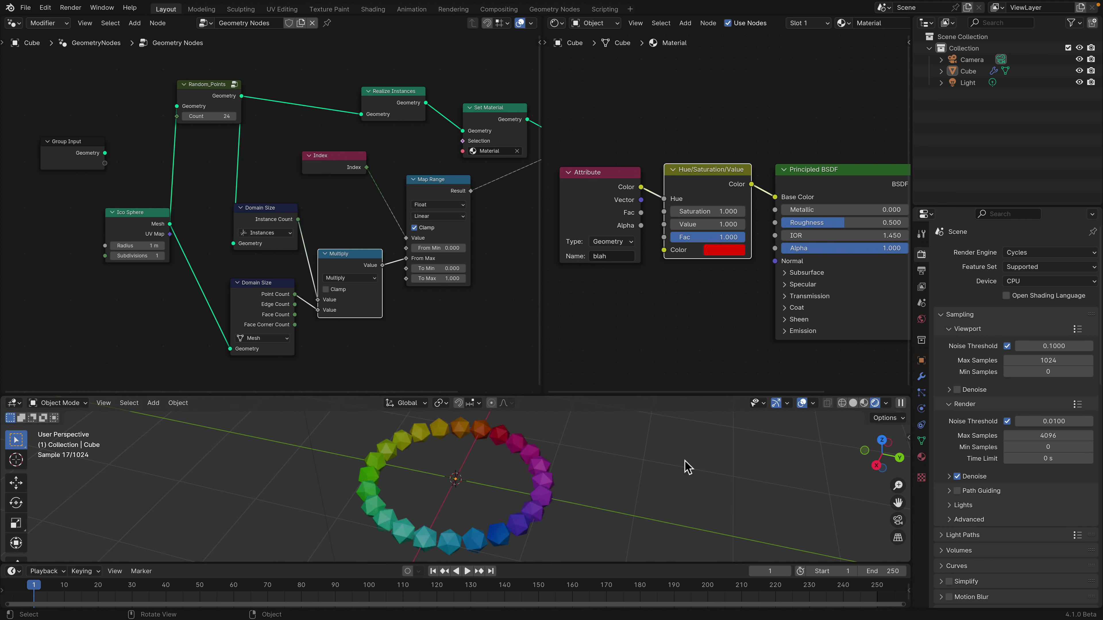
key("ctrl+s")
Step: Rearrange the Random_Points, Ico Sphere and Instances Domain Size nodes into a cleaner layout beside Group Input
middle_click_drag(236, 248, 229, 248)
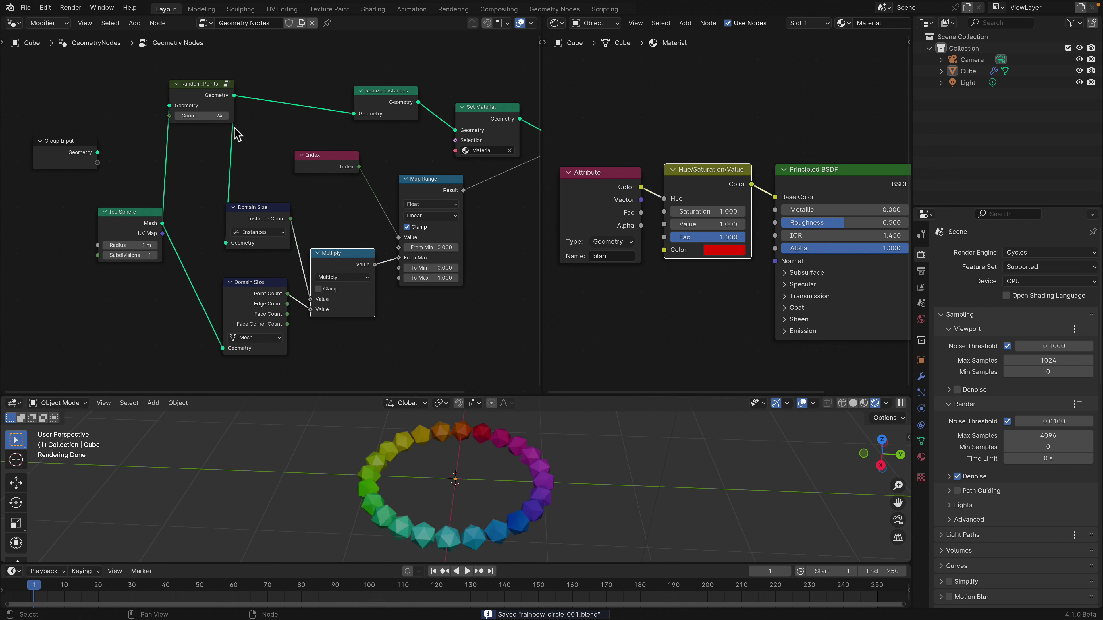
left_click_drag(201, 95, 176, 130)
left_click_drag(123, 222, 61, 214)
left_click_drag(183, 130, 166, 160)
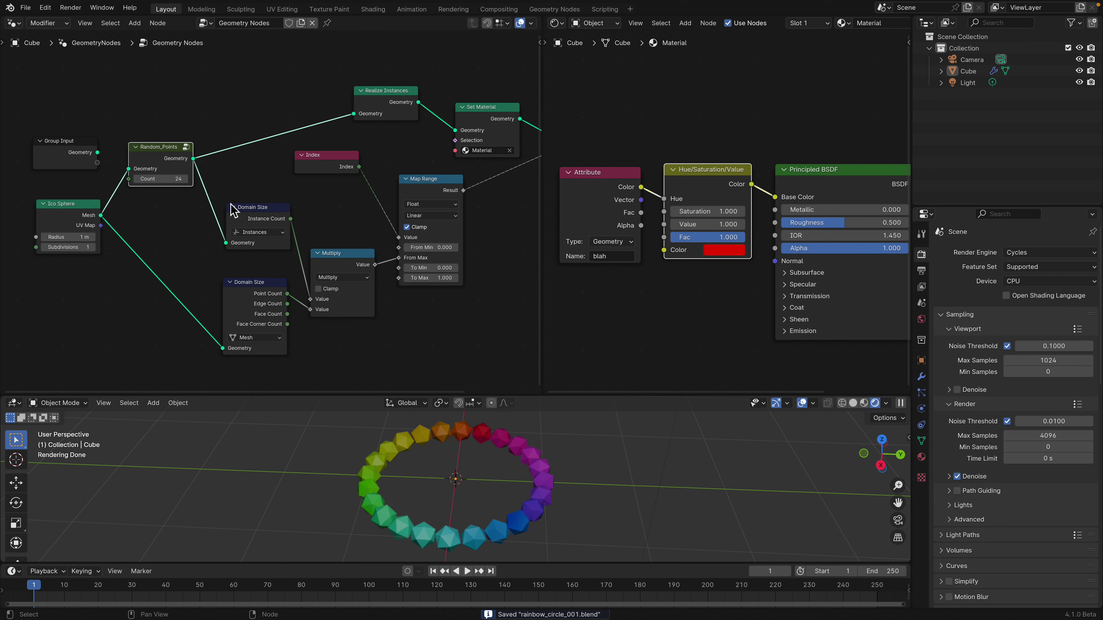
left_click_drag(251, 217, 238, 208)
Step: Set the Random_Points node's Count to 64
scroll(172, 169, "down", 1)
left_click_drag(172, 169, 282, 147)
left_click(165, 148)
Step: Inside the Random_Points group, connect Curve to Points' Rotation to Instance on Points' Rotation and delete the Random Value node
key("Tab")
key("ctrl+s")
left_click_drag(496, 237, 470, 217)
middle_click_drag(246, 176, 325, 171)
left_click_drag(258, 137, 295, 177)
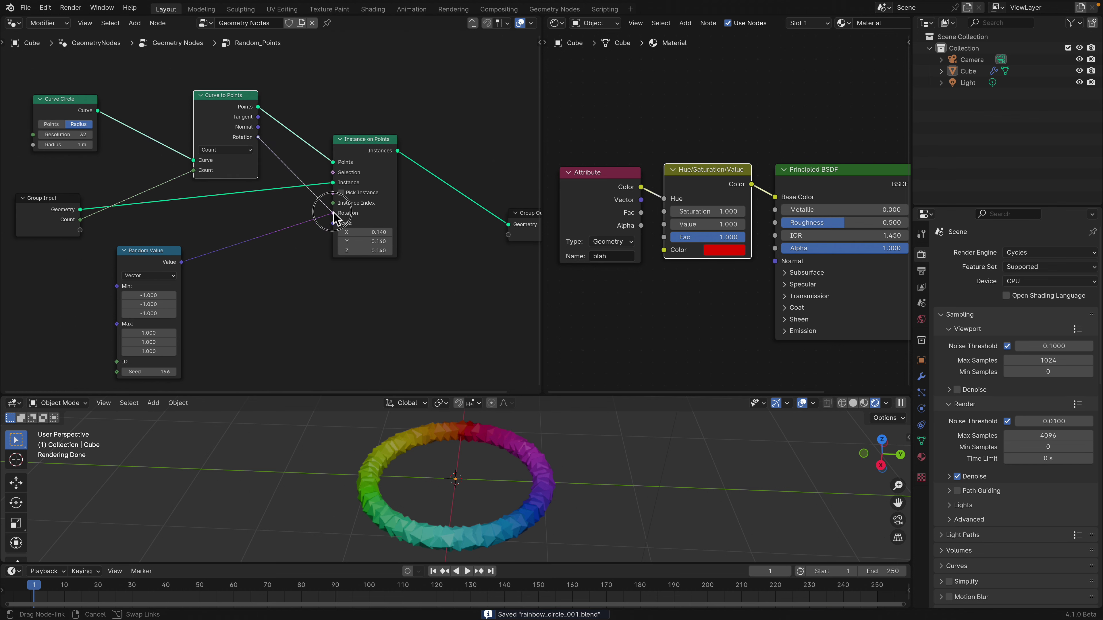
left_click_drag(333, 214, 334, 214)
left_click(162, 264)
key("x")
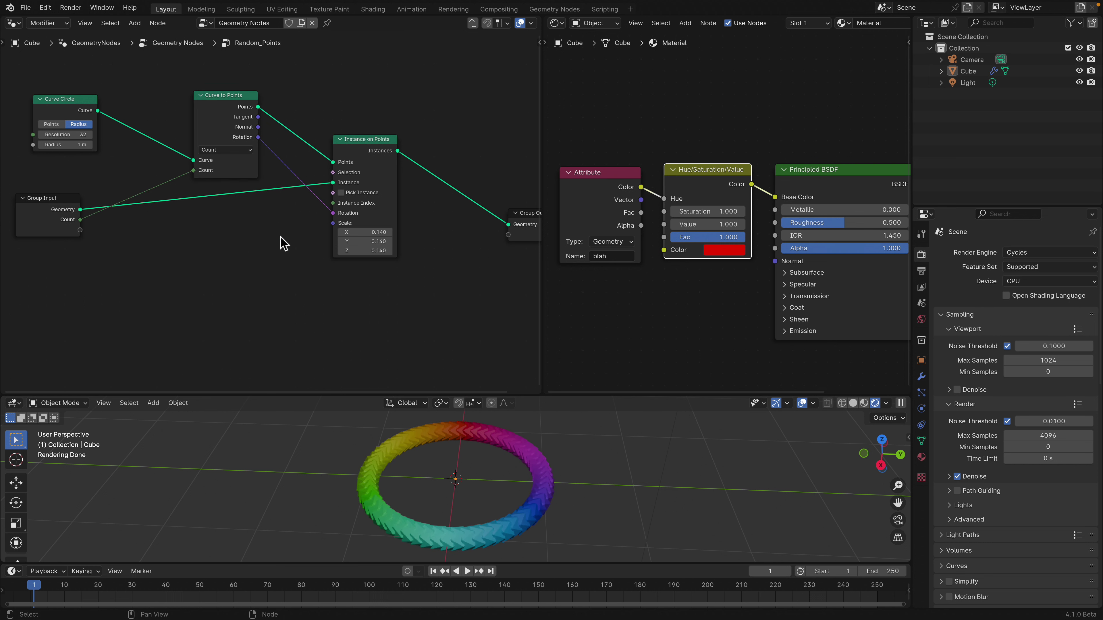
Step: Adjust the Instance on Points node's placement, return to the parent node tree and save the file
left_click_drag(364, 118, 365, 119)
left_click_drag(369, 142, 366, 131)
key("Tab")
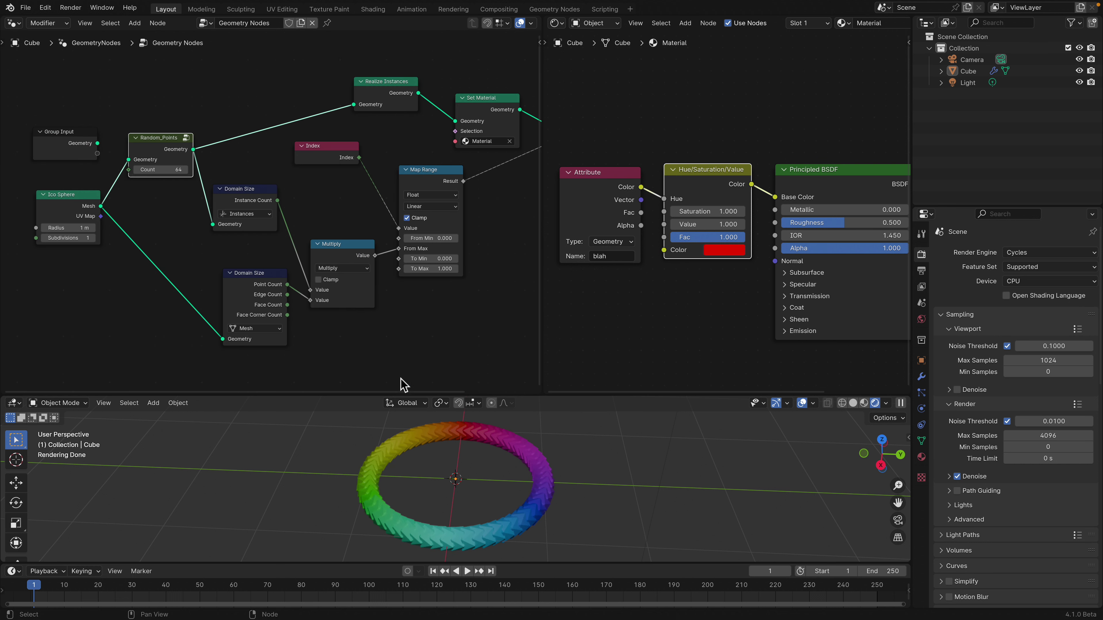
middle_click_drag(468, 468, 483, 467)
key("ctrl+s")
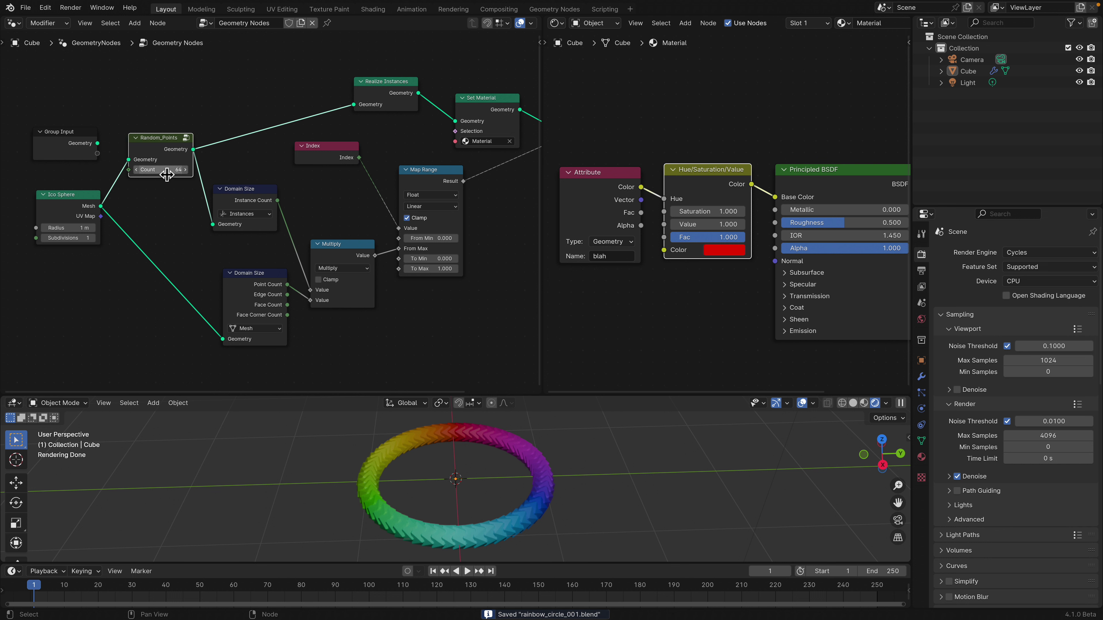
Step: Set the Ico Sphere node's Radius to 1.4 m, keep its Subdivisions at 1, and save the file
left_click_drag(69, 234, 87, 234)
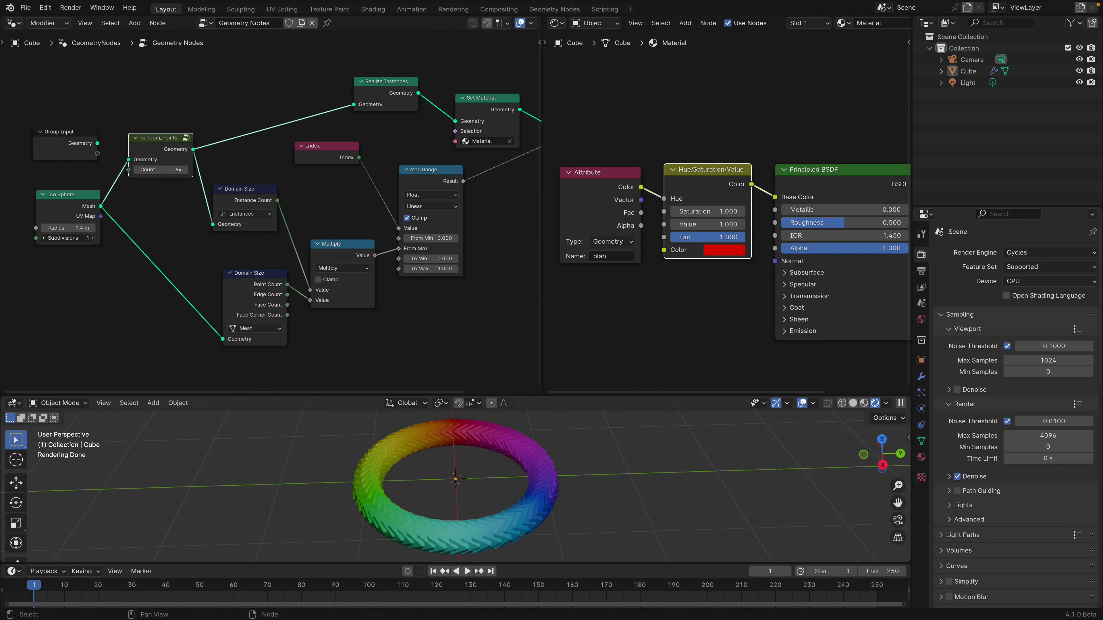
left_click(92, 238)
left_click(45, 239)
left_click_drag(67, 196, 66, 209)
key("ctrl+s")
Step: Nudge the Domain Size and Random_Points nodes, set Random_Points' Count to 23, and save the file
scroll(102, 244, "up", 1)
mouse_move(289, 309)
left_mouse_down()
mouse_move(252, 288)
mouse_move(292, 303)
left_mouse_up()
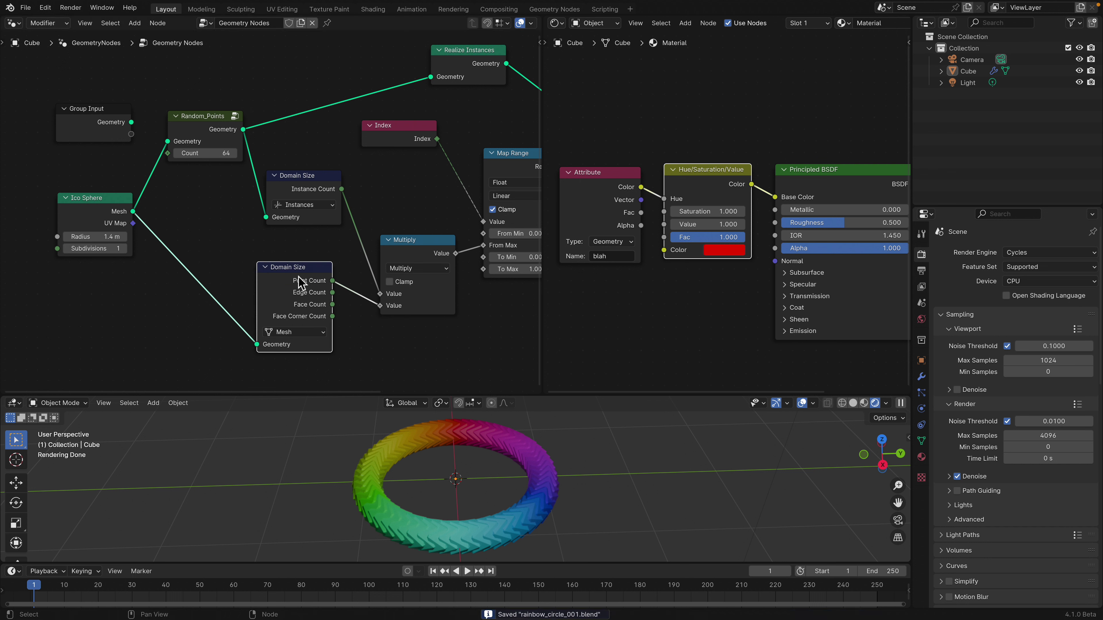
left_click_drag(305, 178, 307, 179)
left_click_drag(213, 130, 206, 132)
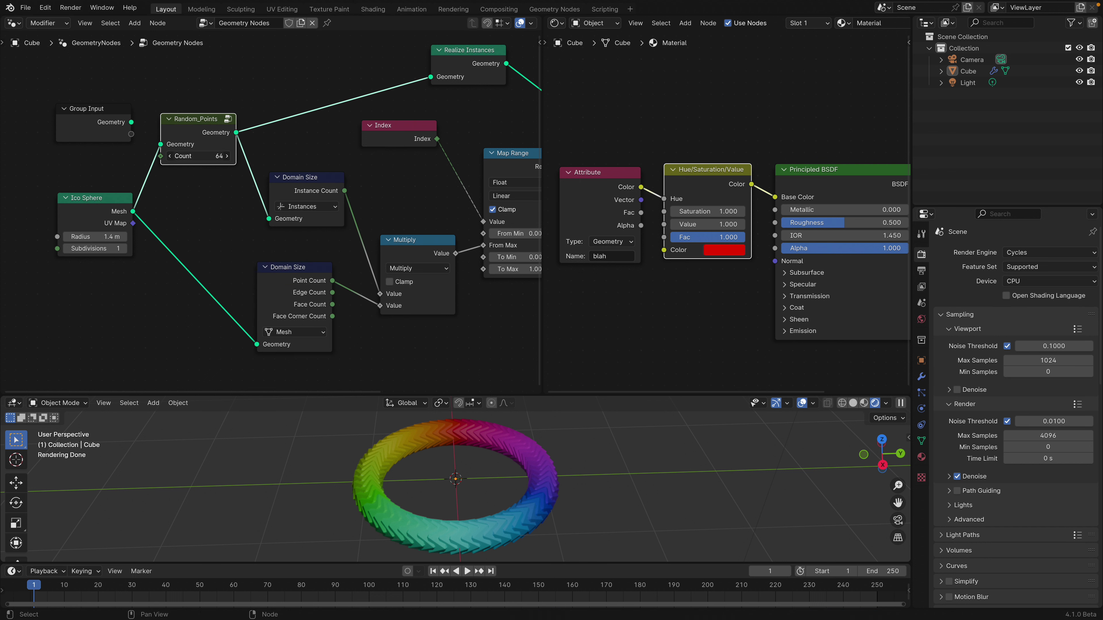
key("Return")
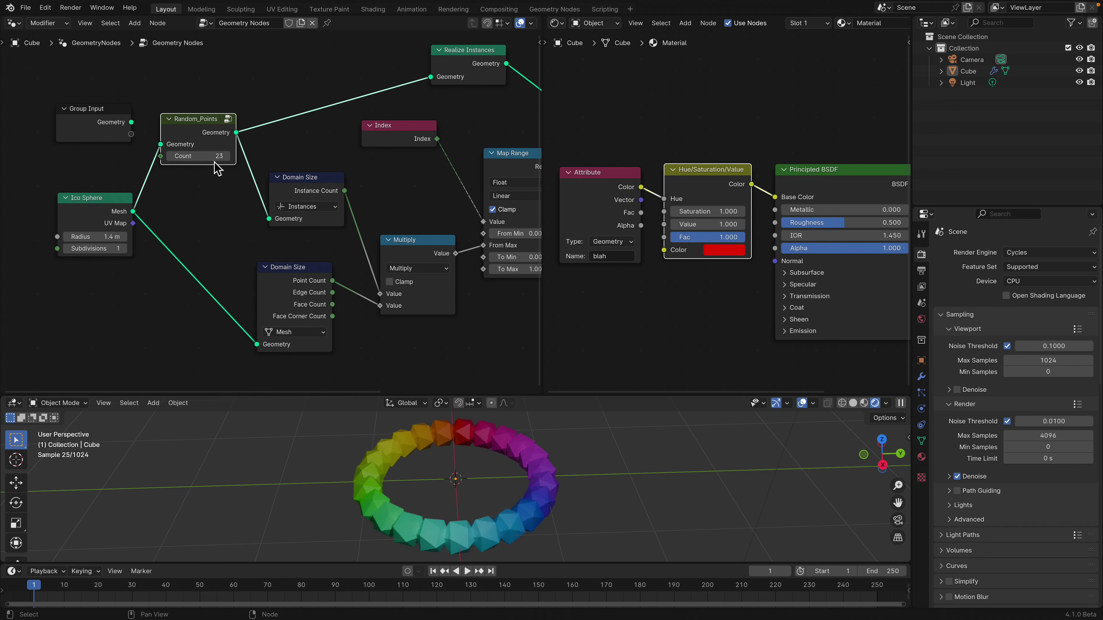
key("ctrl+s")
Step: Set the Map Range node's To Max to 30 so the hues repeat around the ring
middle_click_drag(503, 284, 356, 292)
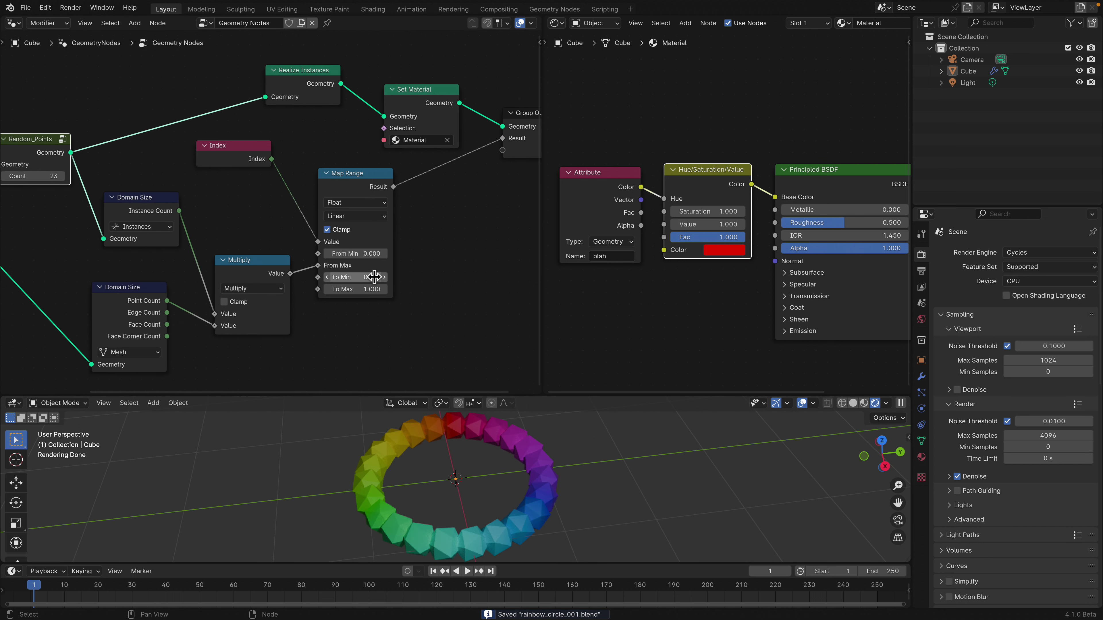
left_click_drag(368, 210, 363, 200)
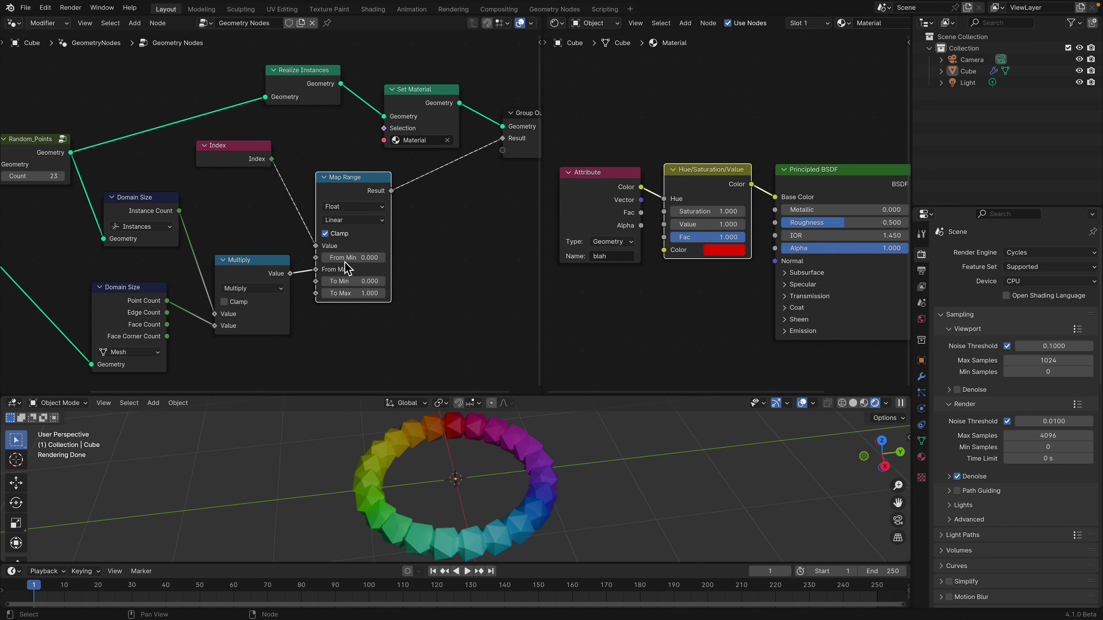
left_click_drag(345, 285, 368, 297)
key("Return")
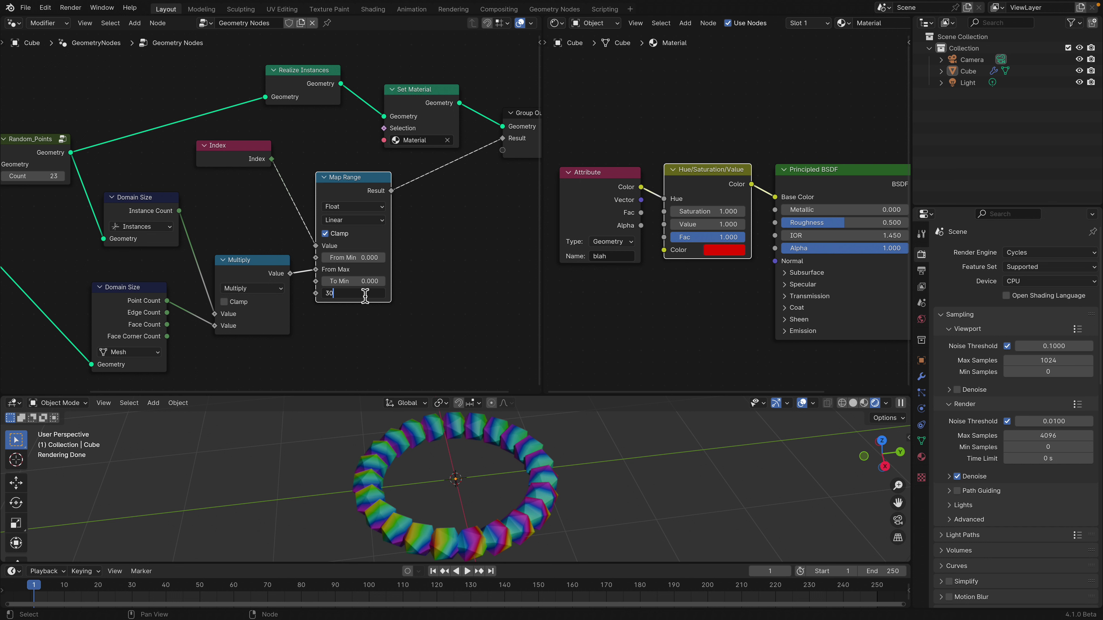
key("Return")
Step: Raise the Random_Points node's Count to 127
scroll(461, 453, "down", 3)
middle_click_drag(232, 280, 329, 251)
middle_click_drag(157, 197, 207, 206)
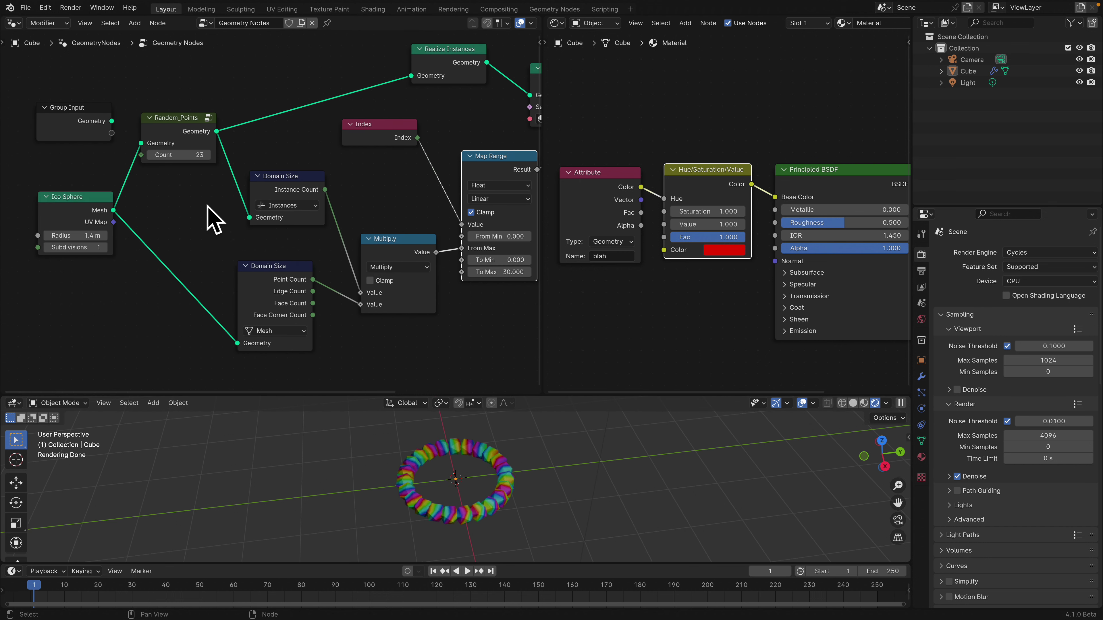
left_click_drag(187, 133, 180, 170)
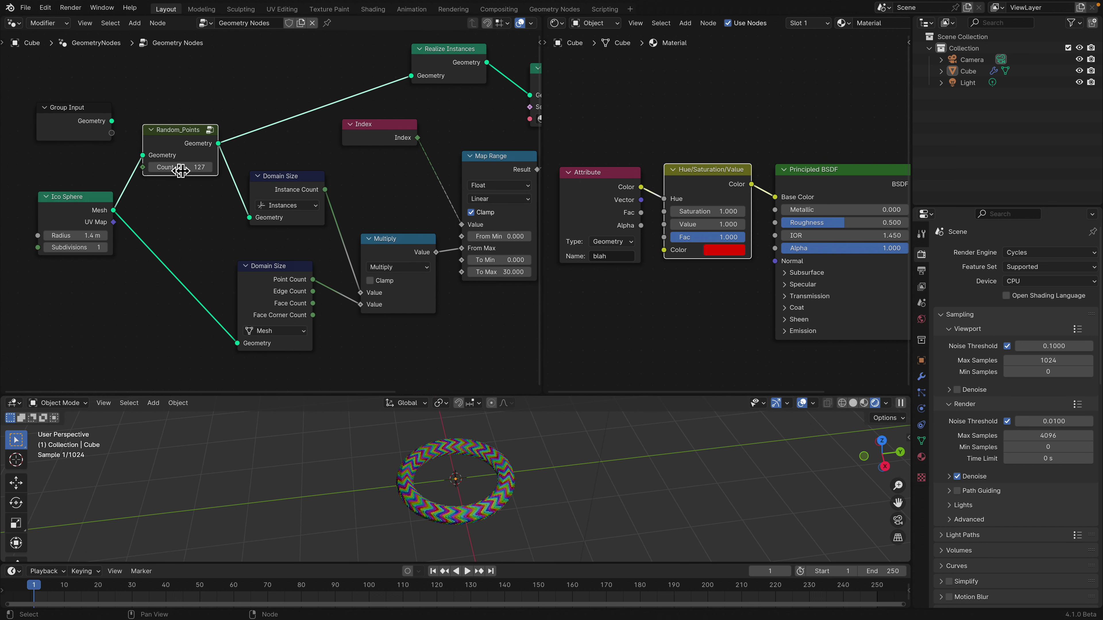
Step: Inside the Random_Points group, set the Curve Circle's Radius to 3.6 m and save the file
key("Tab")
middle_click_drag(213, 177, 305, 212)
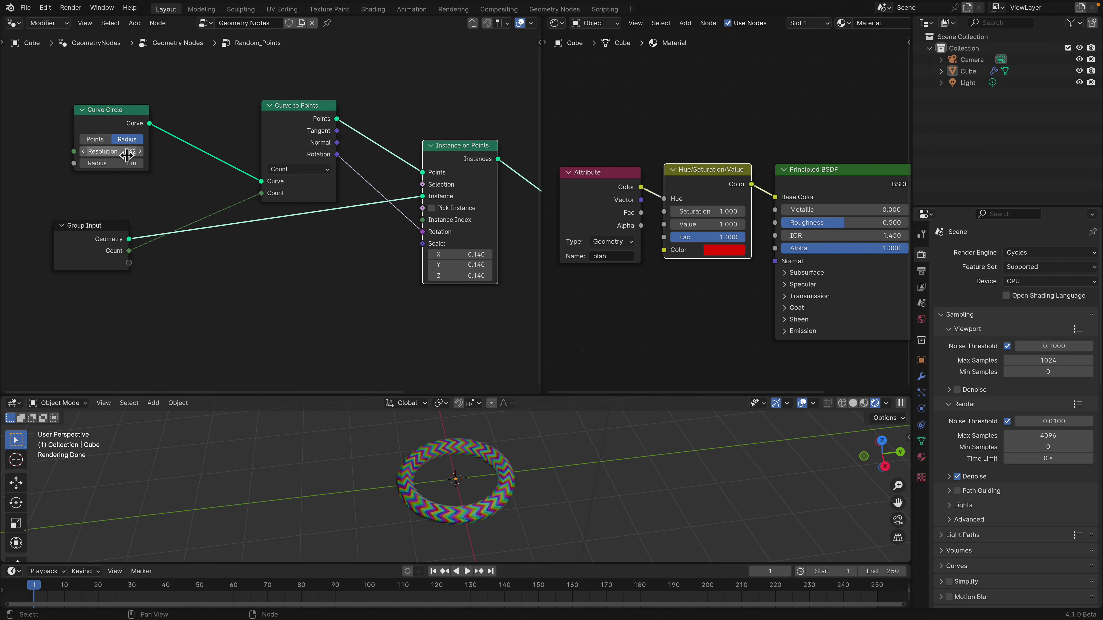
left_click_drag(124, 163, 158, 164)
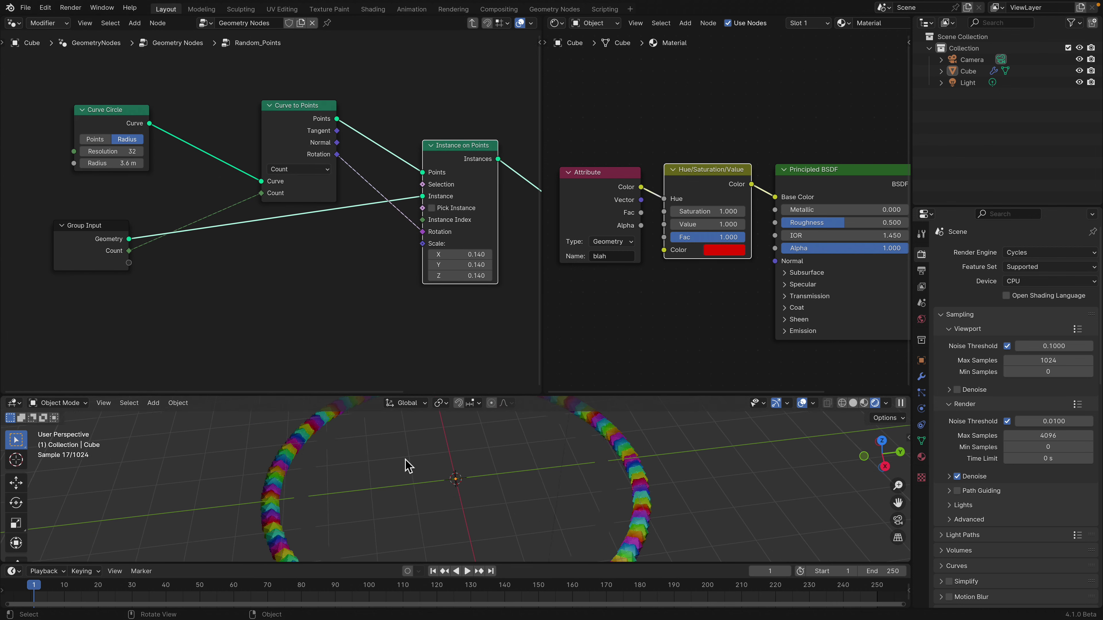
scroll(408, 466, "down", 4)
key("ctrl+s")
Step: Add a Set Position node between Curve Circle and Curve to Points
key("shift+a")
left_click(186, 179)
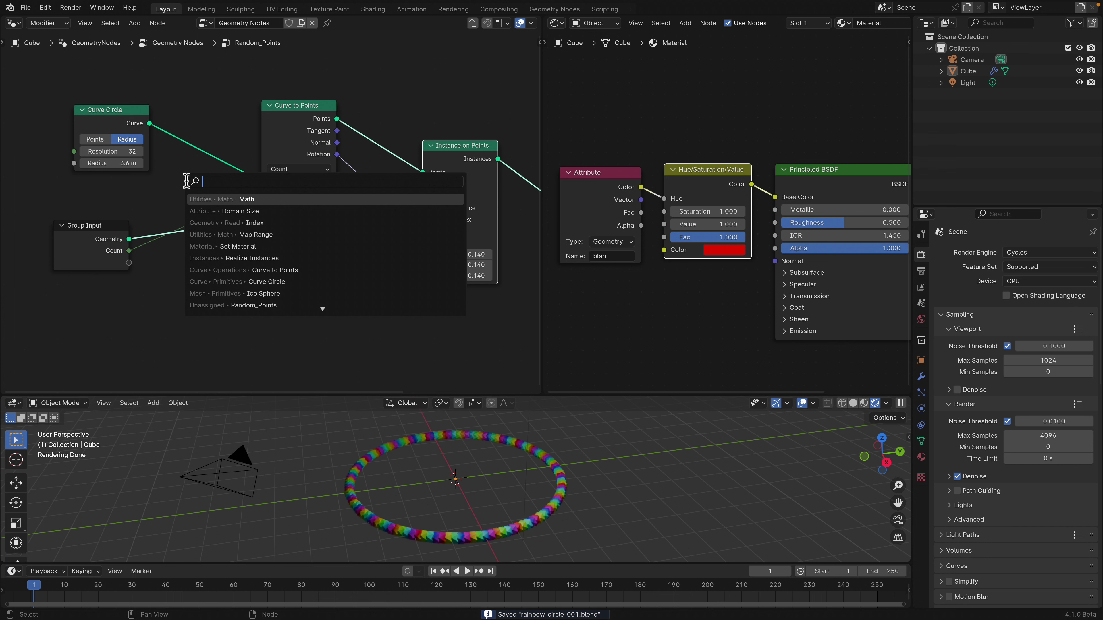
type("set s")
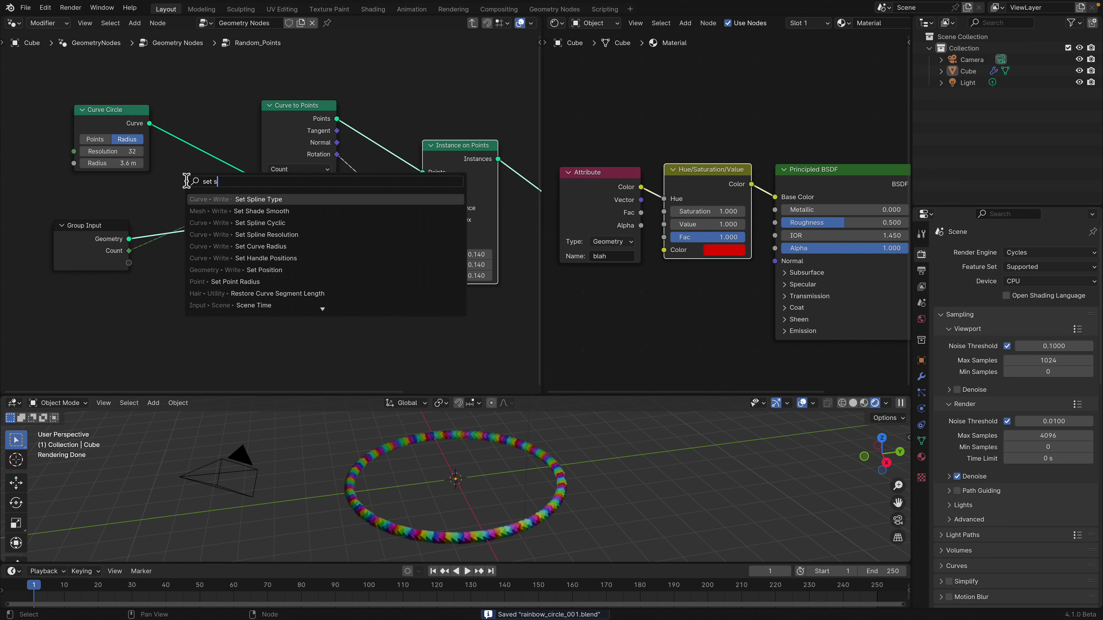
key("BackSpace")
type("pos")
key("Return")
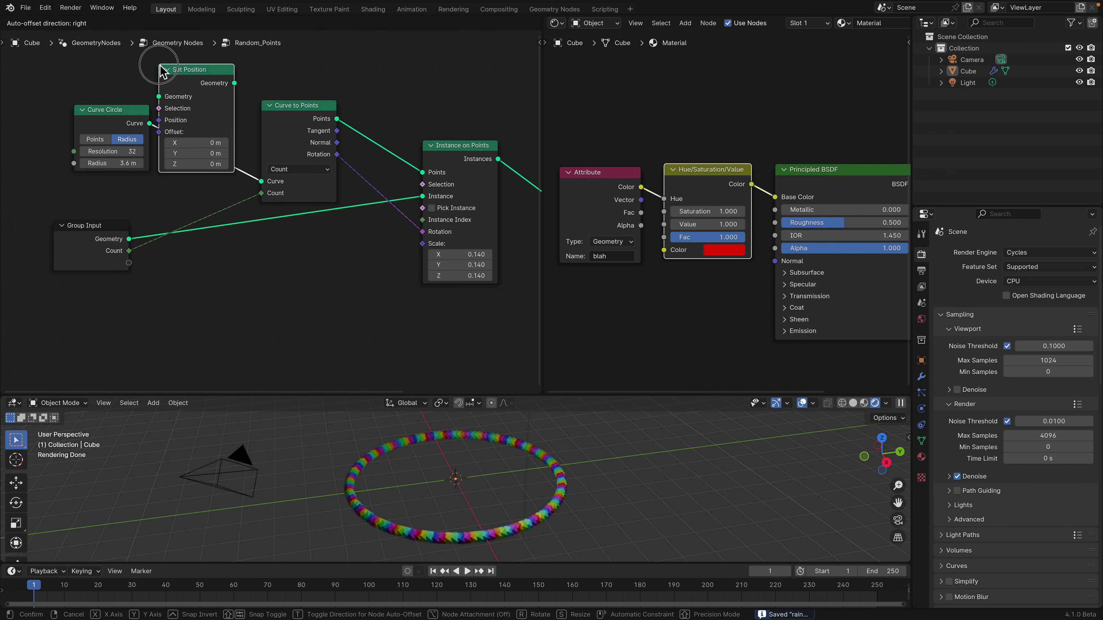
left_click(160, 66)
Step: Rearrange the Curve Circle, Set Position and Curve to Points nodes, leaving free space beside Group Input
left_click_drag(108, 109, 88, 76)
left_click_drag(210, 83, 202, 73)
middle_click_drag(193, 128, 160, 138)
scroll(220, 121, "down", 3)
left_click_drag(93, 116, 113, 140)
scroll(145, 150, "up", 2)
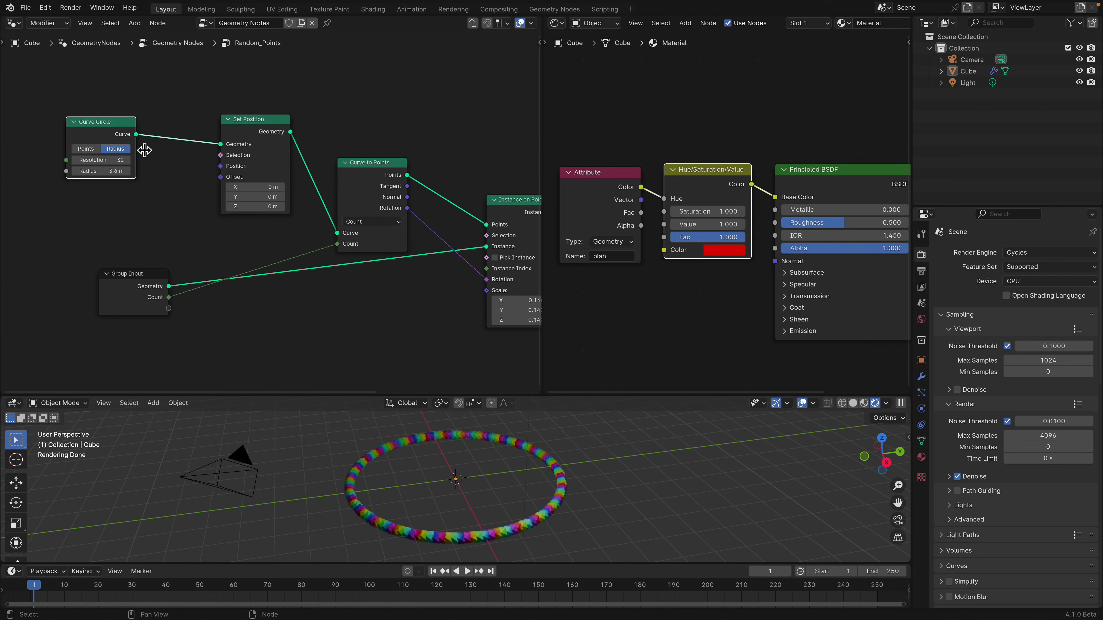
middle_click_drag(144, 149, 88, 150)
left_click_drag(319, 195, 314, 188)
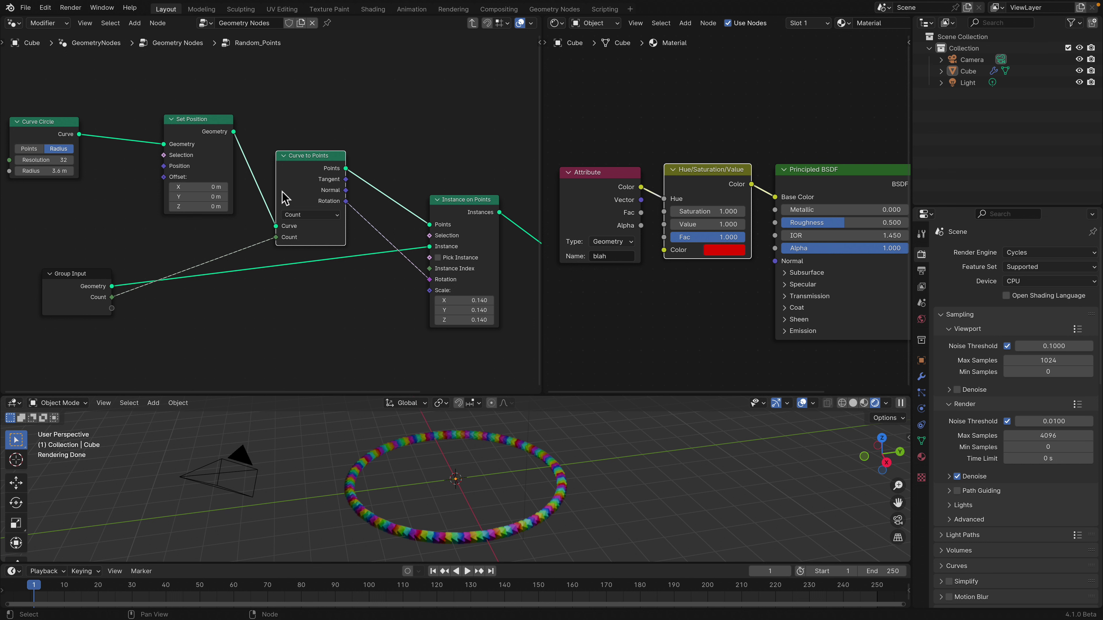
middle_click_drag(211, 135, 284, 133)
middle_click_drag(188, 211, 256, 206)
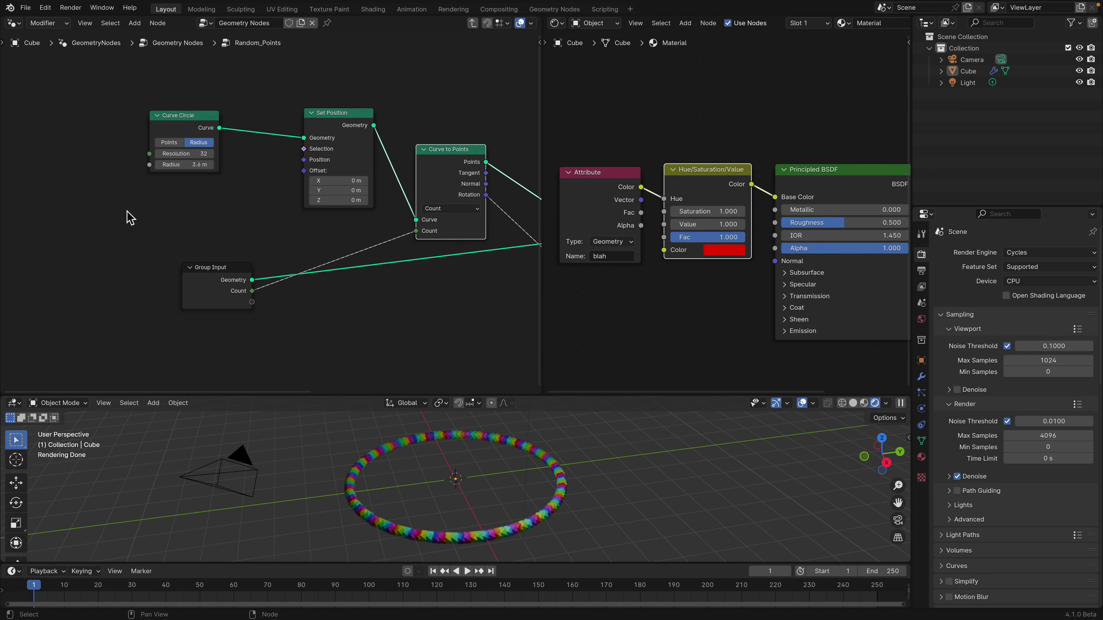
Step: Add a Noise Texture node set to 4D and connect its Color to Set Position's Offset
key("shift+a")
left_click(126, 213)
type("noise")
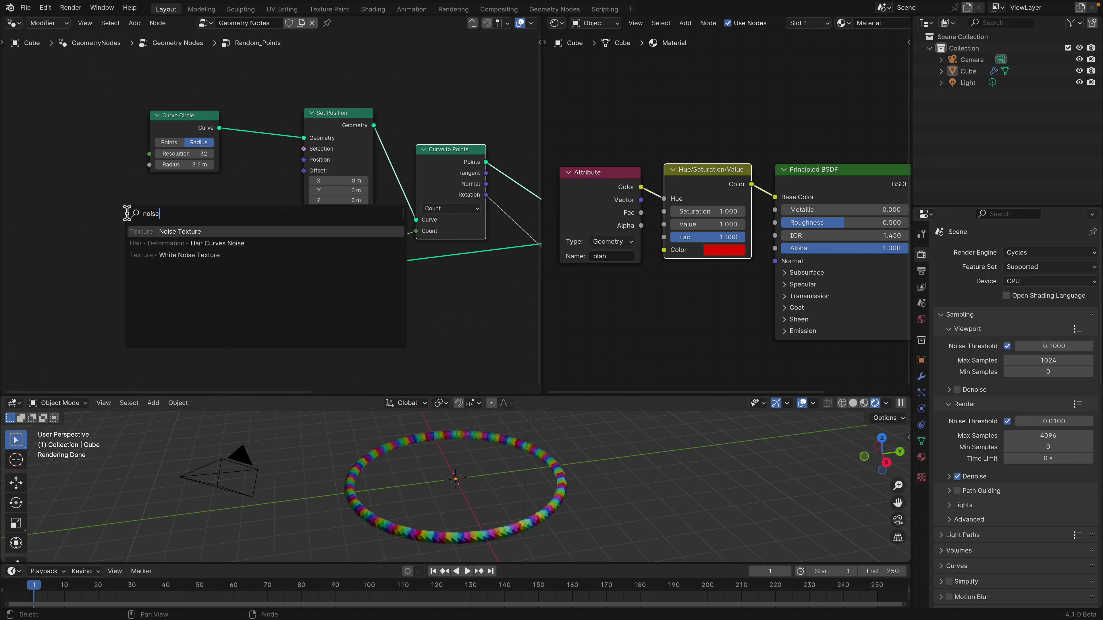
key("Return")
left_click(91, 197)
left_click(131, 235)
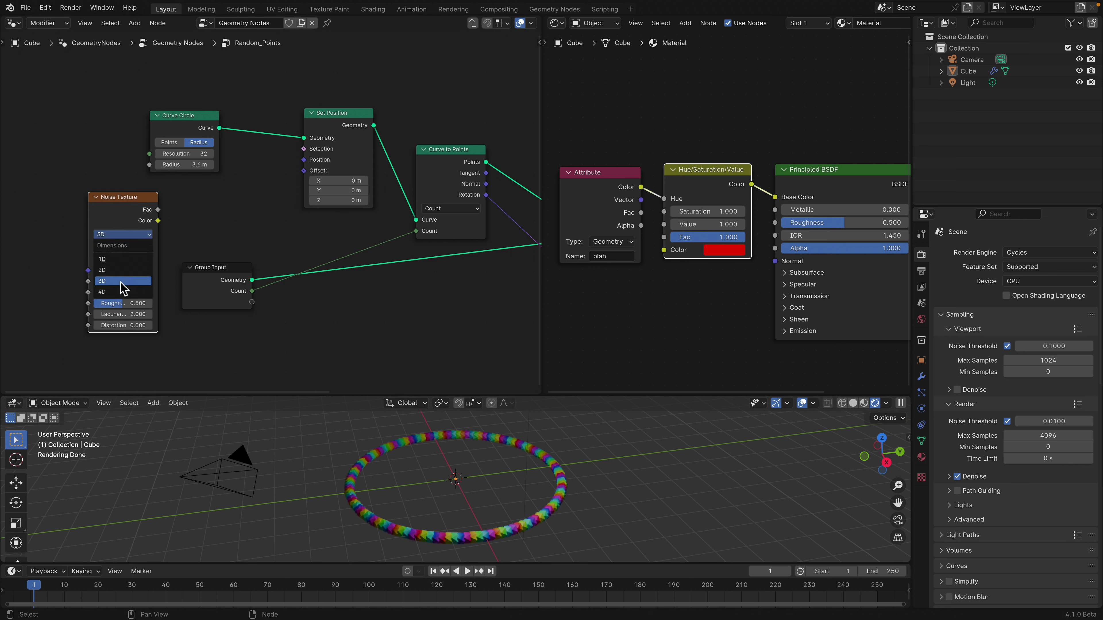
left_click(122, 292)
left_click_drag(159, 221, 303, 171)
left_click_drag(151, 197, 121, 207)
key("shift+a")
type("vec")
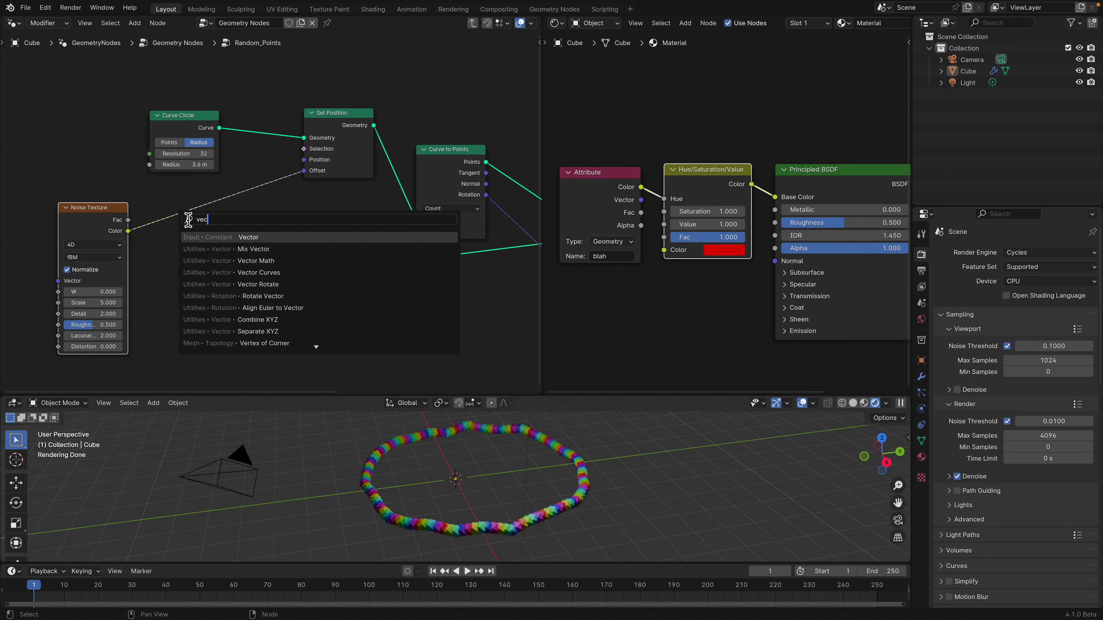
key("Escape")
Step: Insert a Vector Math node on the link between Noise Texture's Color and Set Position's Offset
key("shift+a")
left_click(170, 208)
type("vec")
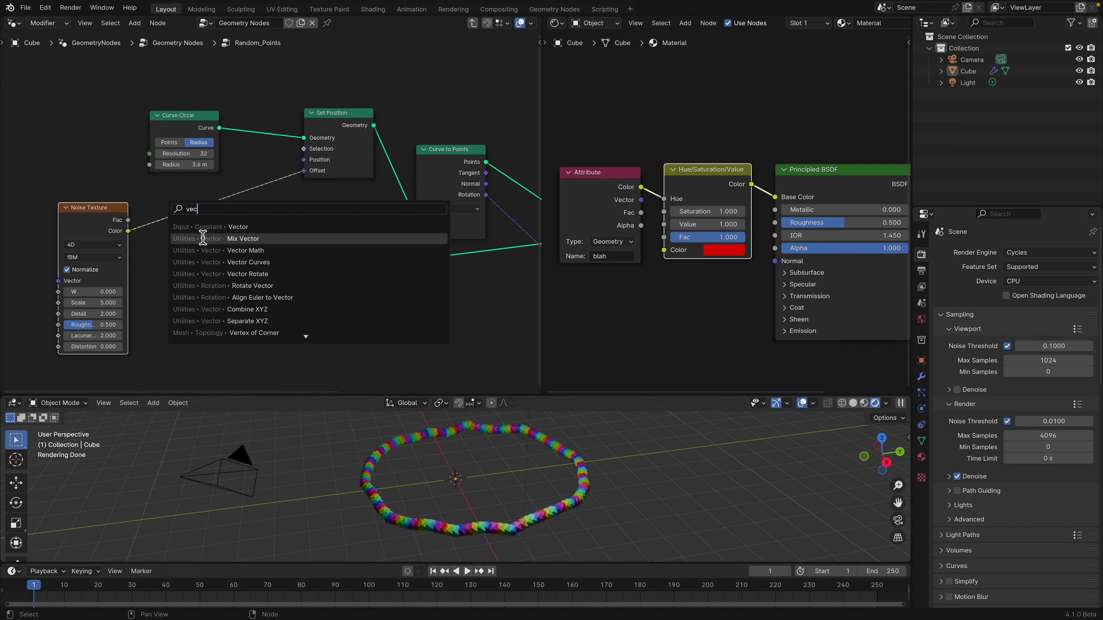
left_click(205, 250)
left_click(162, 190)
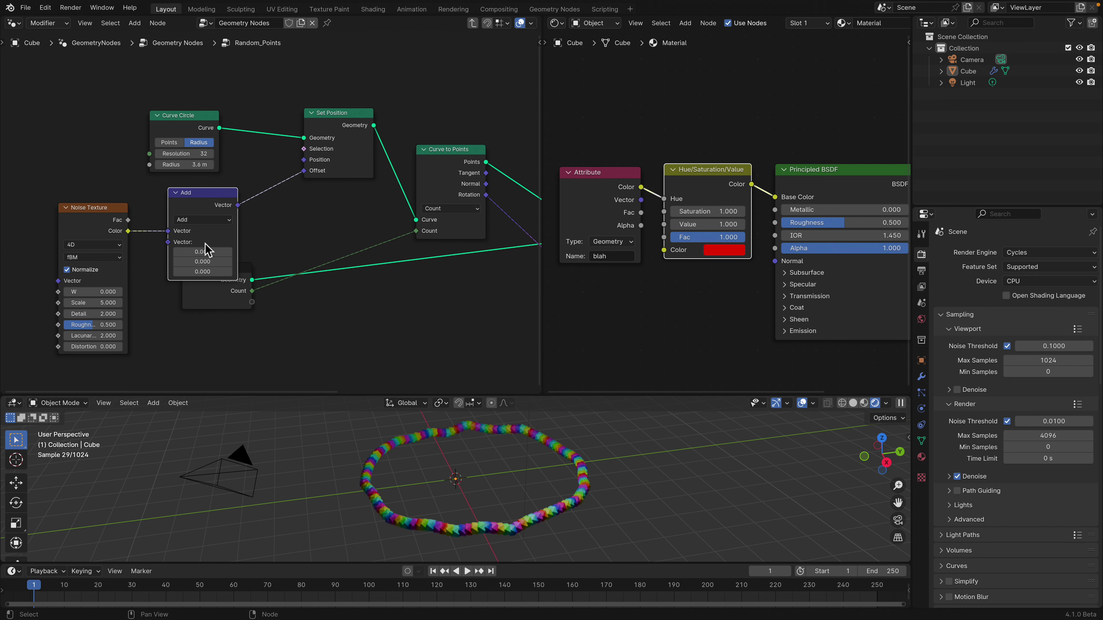
Step: Try to set all three components of the Vector Math node's second vector to -0.5
left_click(205, 251)
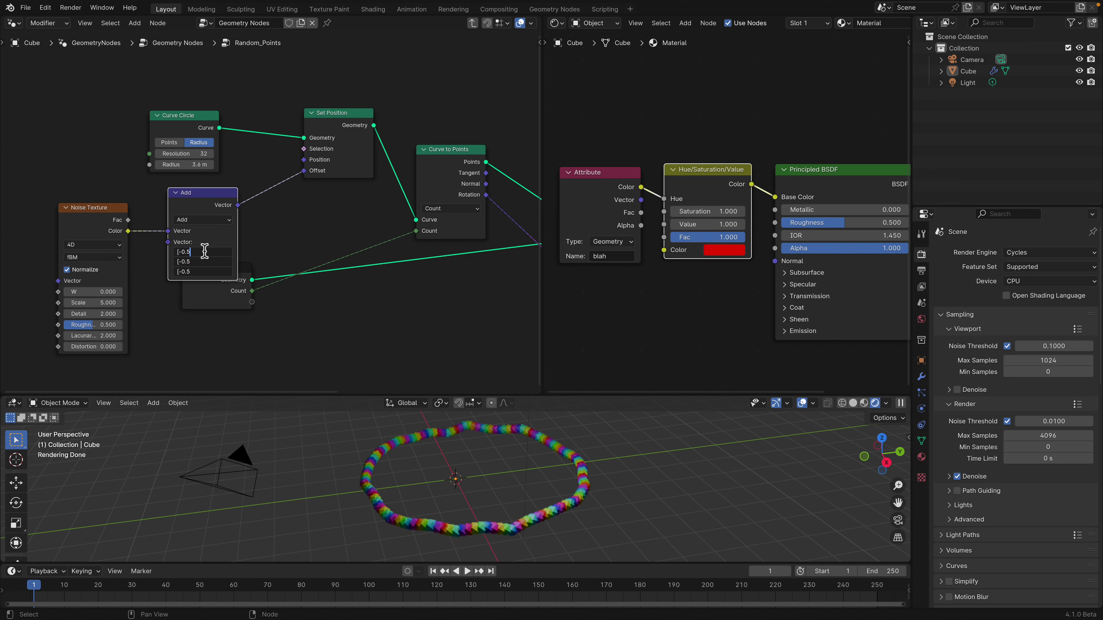
key("Return")
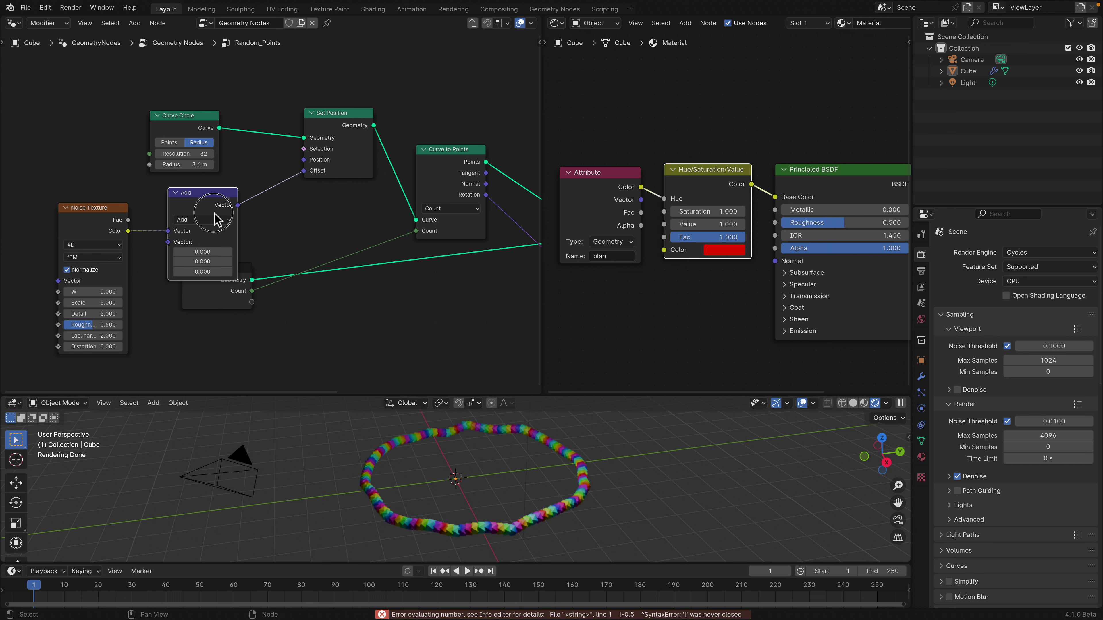
Step: Switch the Vector Math node to Subtract with 0.5 in all three components of its second vector, and collapse the node
left_click(216, 220)
left_click(208, 256)
left_click(209, 252)
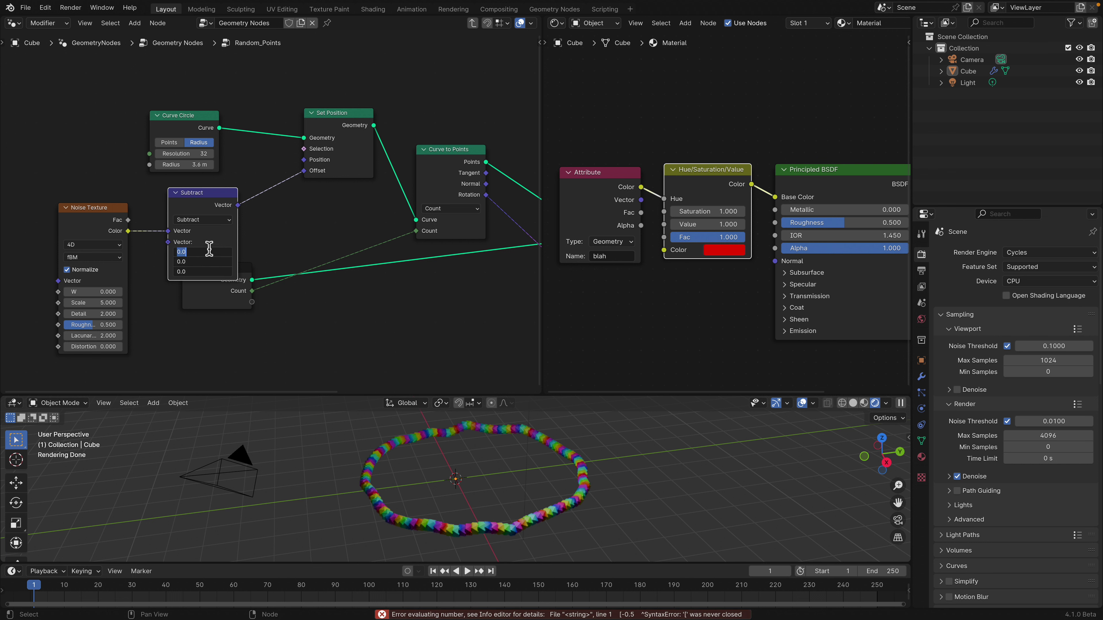
type(".5")
key("Return")
left_click(175, 192)
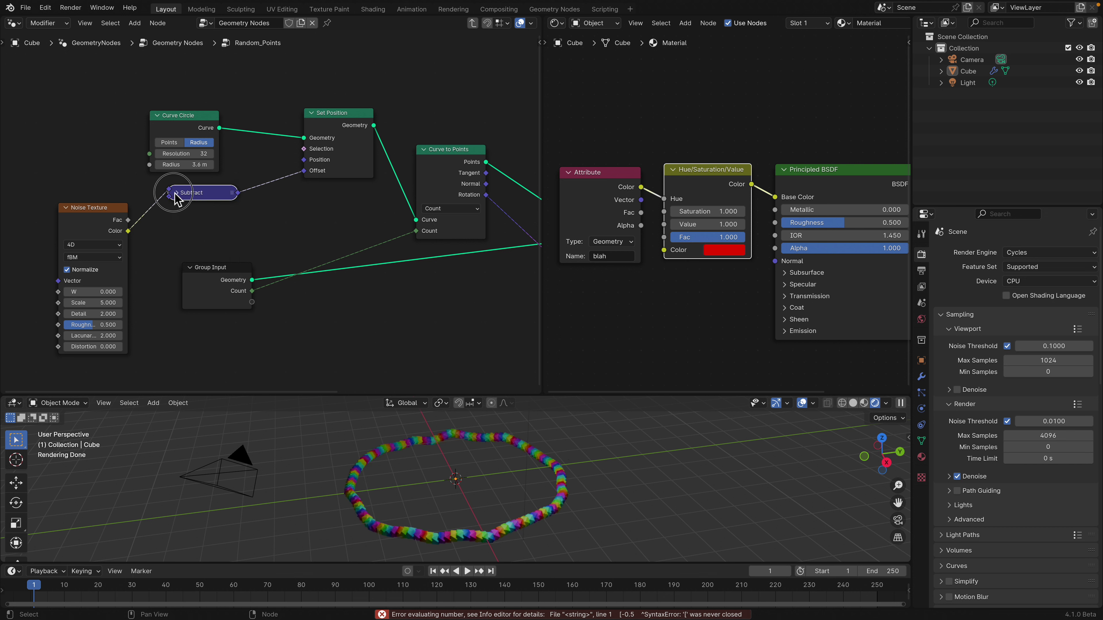
Step: Set the Noise Texture's W to 7.28 and Scale to 0.76, and save the file
mouse_move(108, 291)
left_mouse_down()
mouse_move(187, 291)
mouse_move(161, 305)
mouse_move(182, 304)
mouse_move(102, 303)
mouse_move(126, 294)
left_mouse_up()
left_click(109, 304)
type("1.4")
key("Return")
middle_click_drag(141, 259, 167, 261)
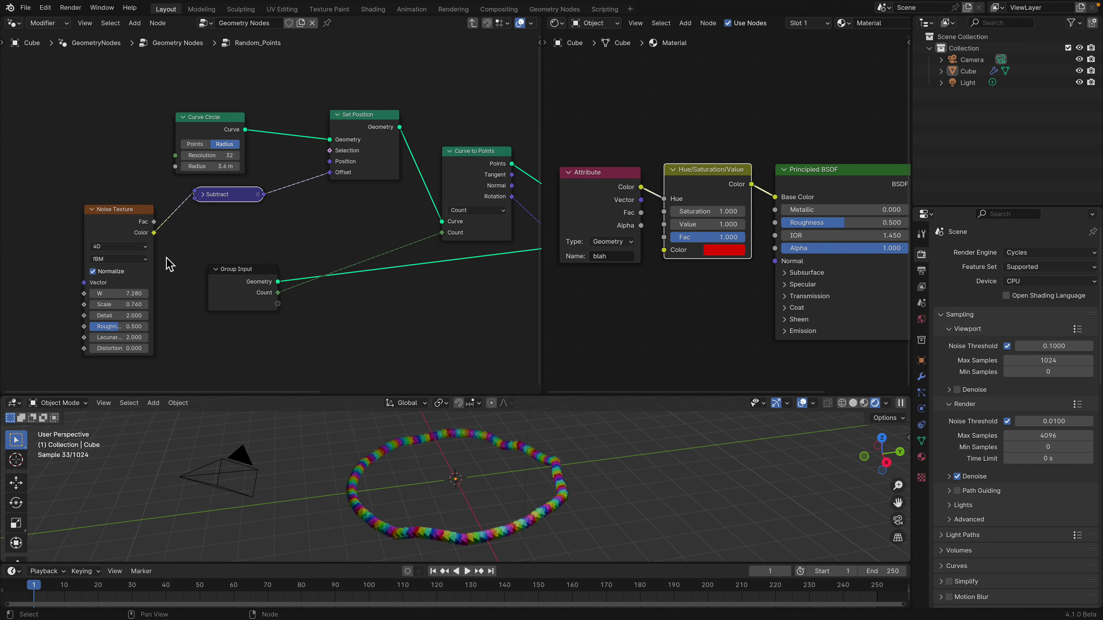
key("ctrl+s")
scroll(501, 529, "up", 2)
mouse_move(504, 529)
middle_mouse_down()
mouse_move(505, 516)
mouse_move(505, 533)
middle_mouse_up()
scroll(507, 509, "down", 2)
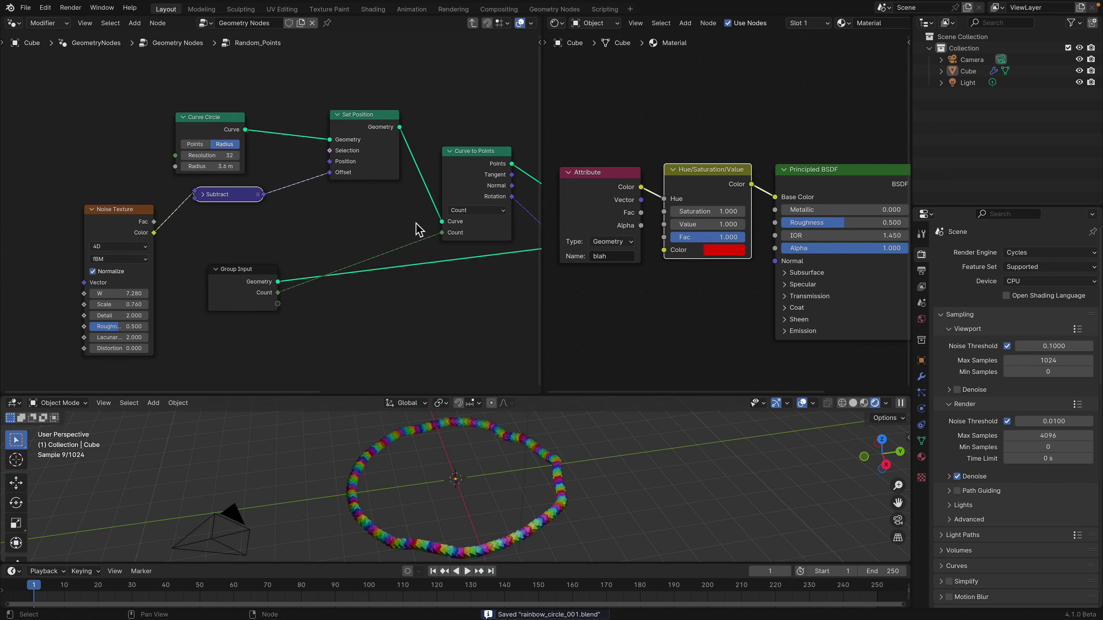
Step: Rearrange the Set Position, Curve to Points, Instance on Points and Group Output nodes into a tidier layout
scroll(478, 175, "down", 2)
middle_click_drag(478, 175, 316, 173)
left_click_drag(313, 167, 304, 152)
left_click_drag(237, 132, 226, 118)
left_click_drag(453, 195, 434, 175)
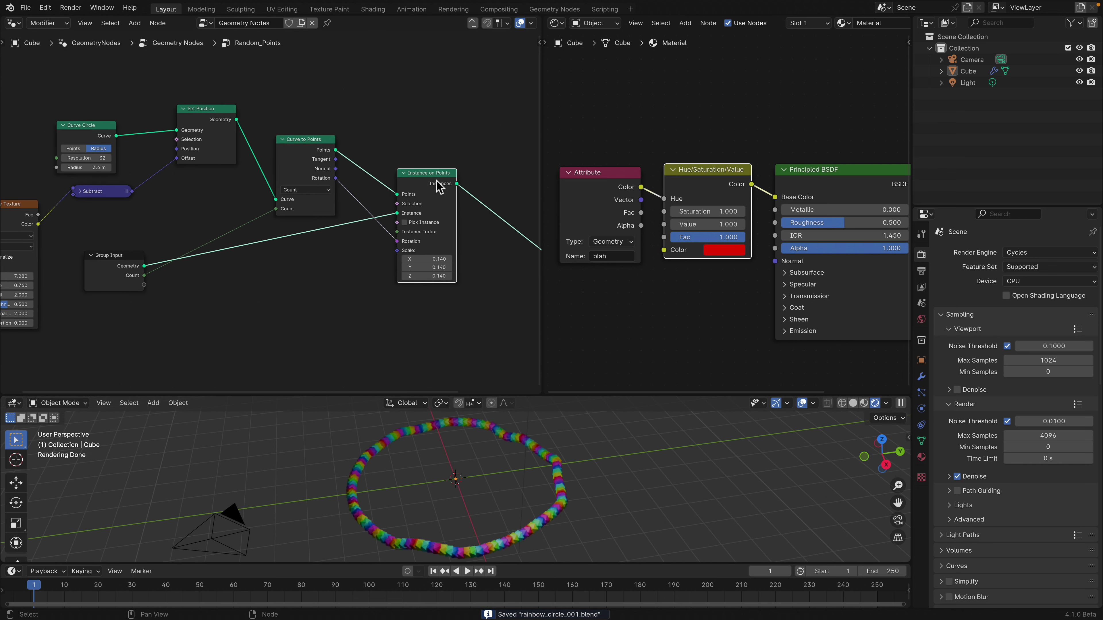
middle_click_drag(420, 185, 343, 174)
left_click_drag(522, 256, 457, 215)
Step: Set Instance on Points' Scale to 0.28 on all three axes and save the file
left_click_drag(359, 248, 375, 265, "shift")
key("ctrl+s")
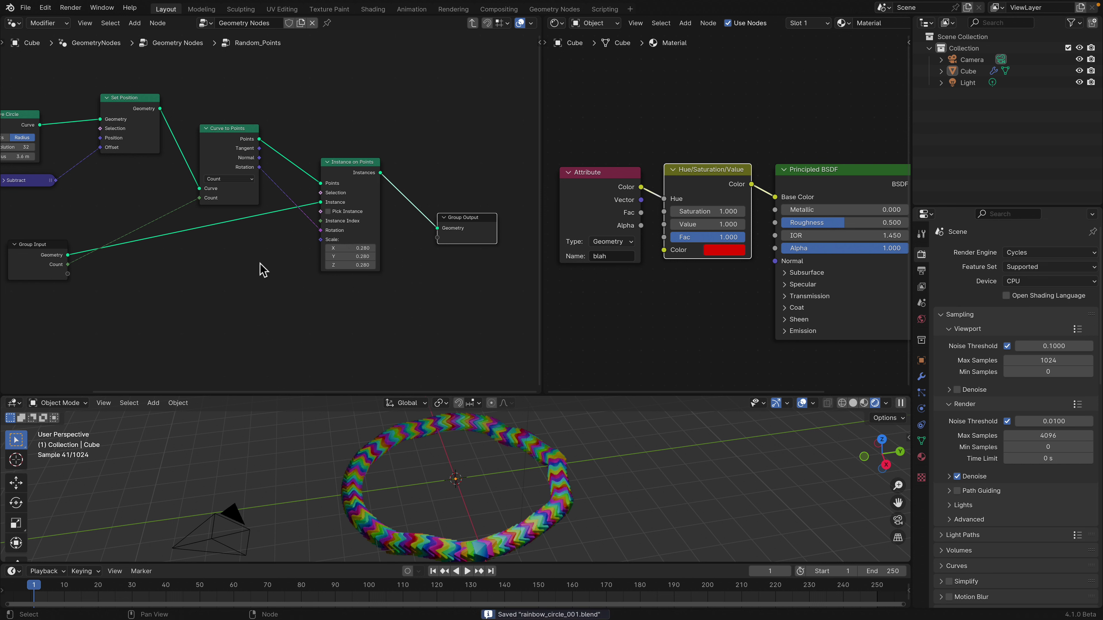
Step: Add a Random Value node with Min 0.06 and connect its Value to Instance on Points' Scale
key("shift+a")
left_click(260, 266)
type("random")
key("Return")
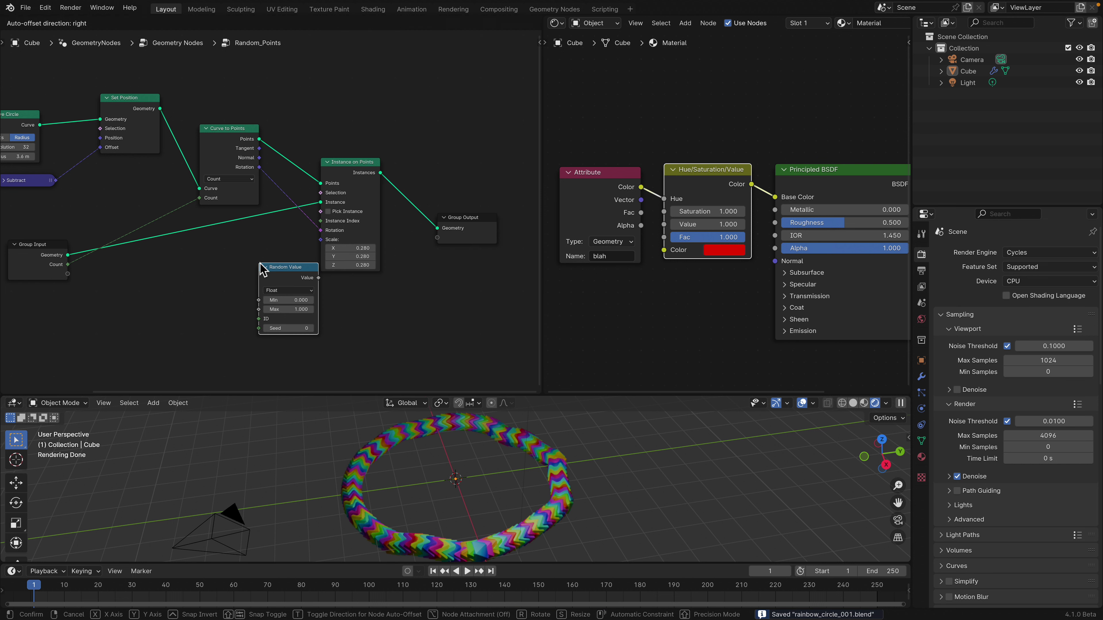
left_click(226, 249)
scroll(277, 265, "up", 1)
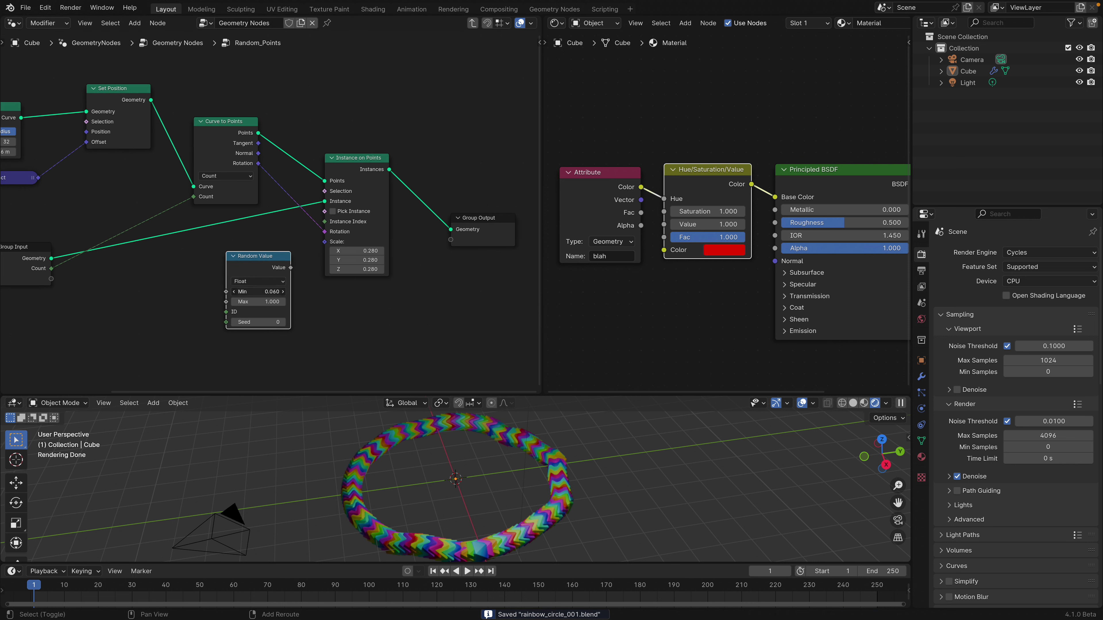
left_click_drag(291, 268, 325, 242)
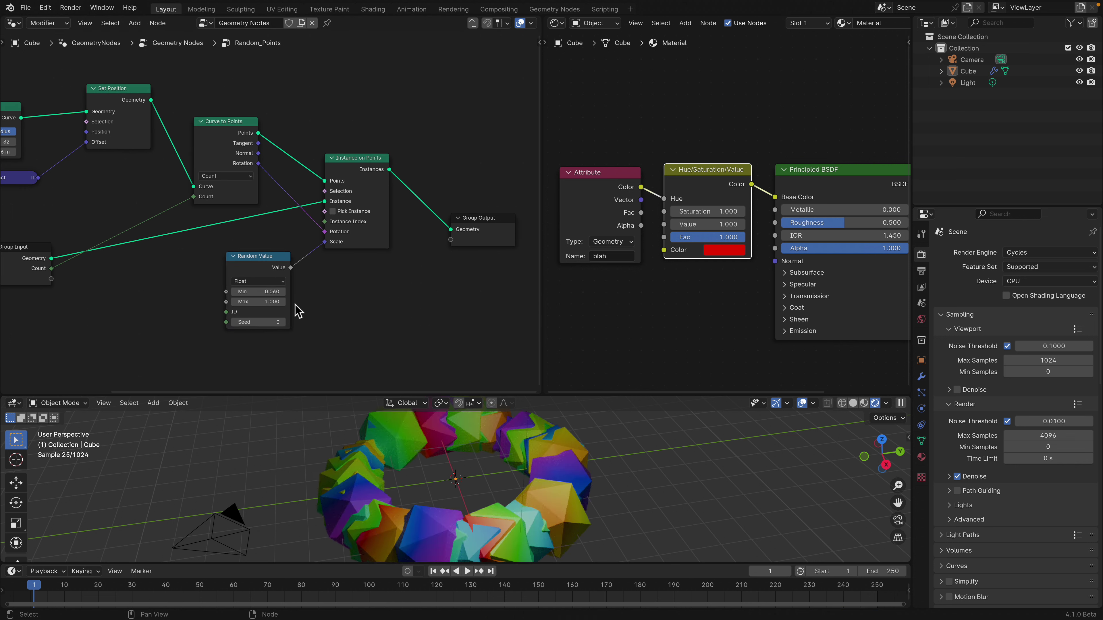
Step: Set the Random Value node's Max to 0.38 and Seed to 74, and save the file
left_click_drag(260, 302, 226, 302)
left_click_drag(278, 329, 313, 333)
key("ctrl+s")
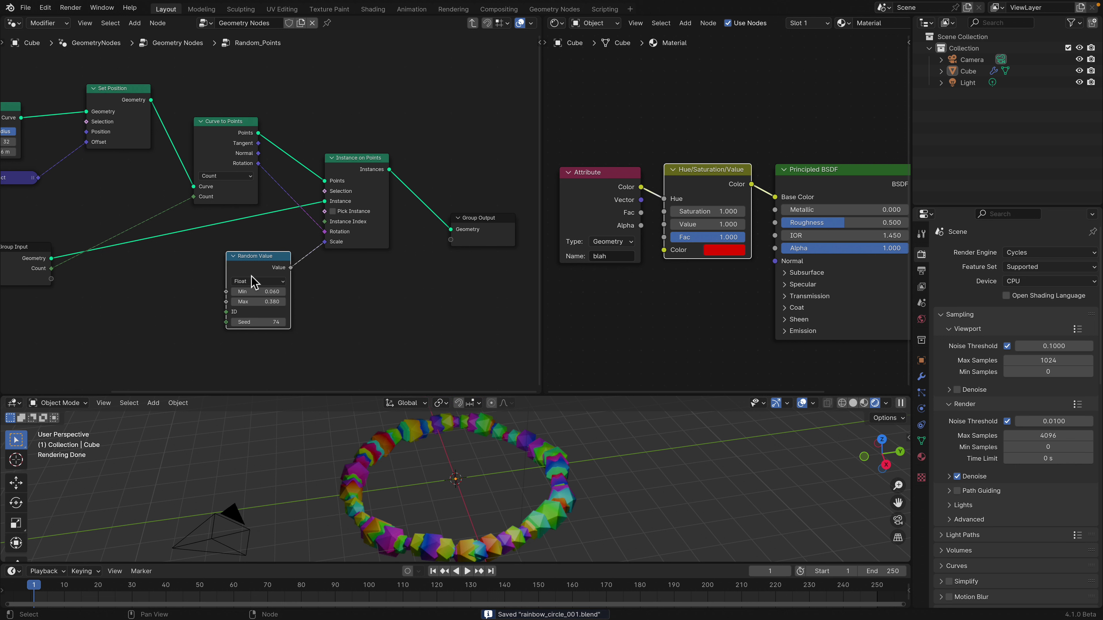
Step: Leave the Random_Points group, set Map Range's To Max to 1 and play the animation
key("Tab")
left_click_drag(197, 176, 168, 176)
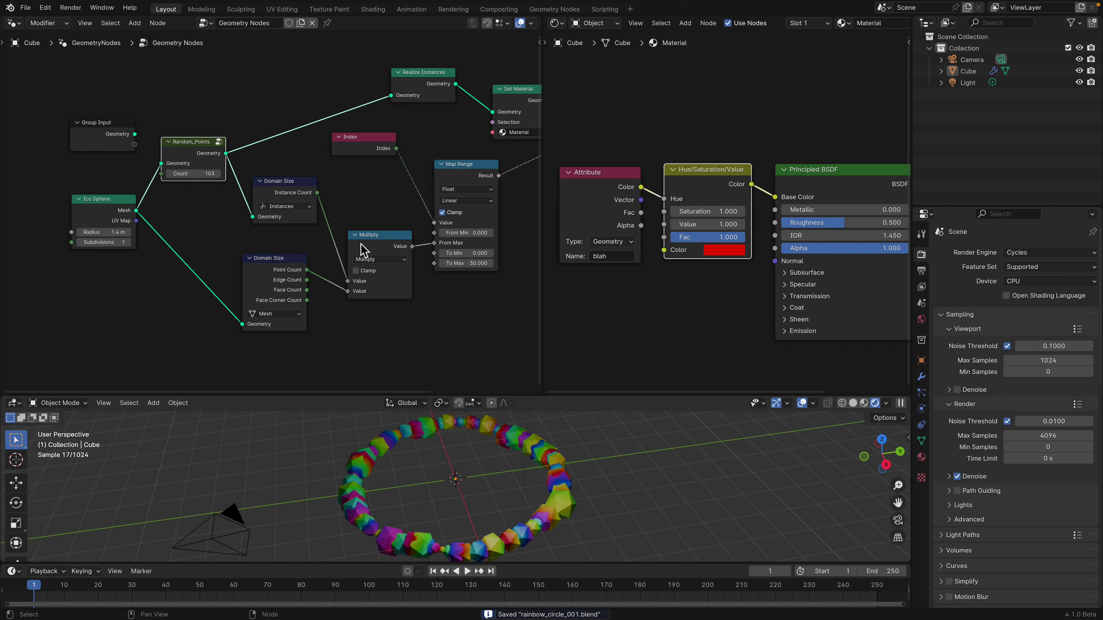
middle_click_drag(469, 266, 419, 266)
key("Return")
key("space")
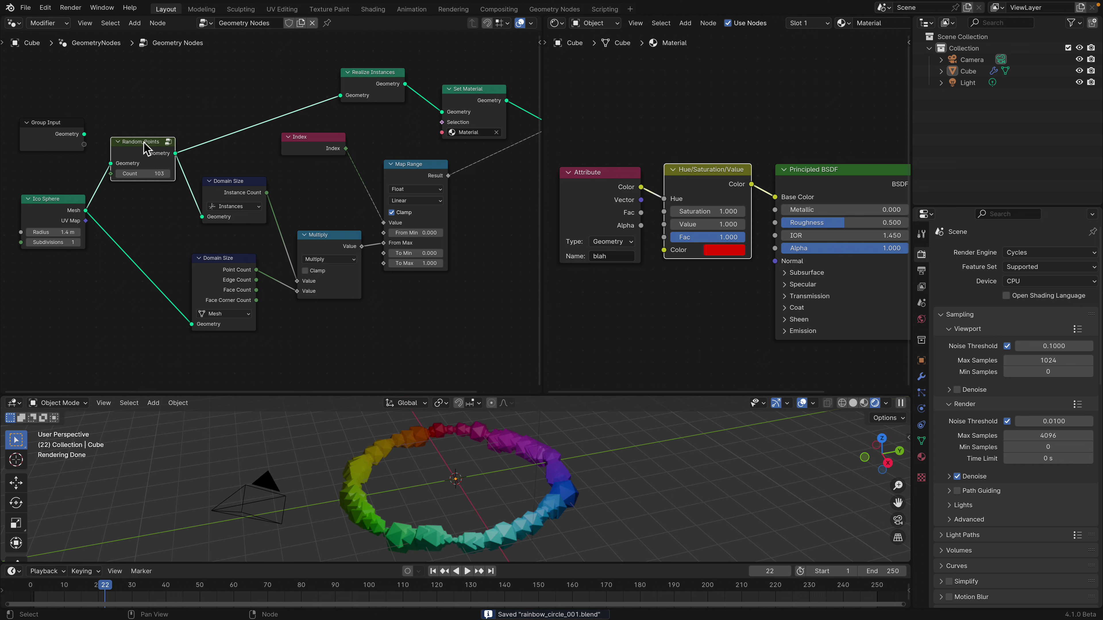
Step: Inside Random_Points, add a Scene Time node with Seconds connected to the Noise Texture's W, and preview the animation
key("Tab")
key("shift+a")
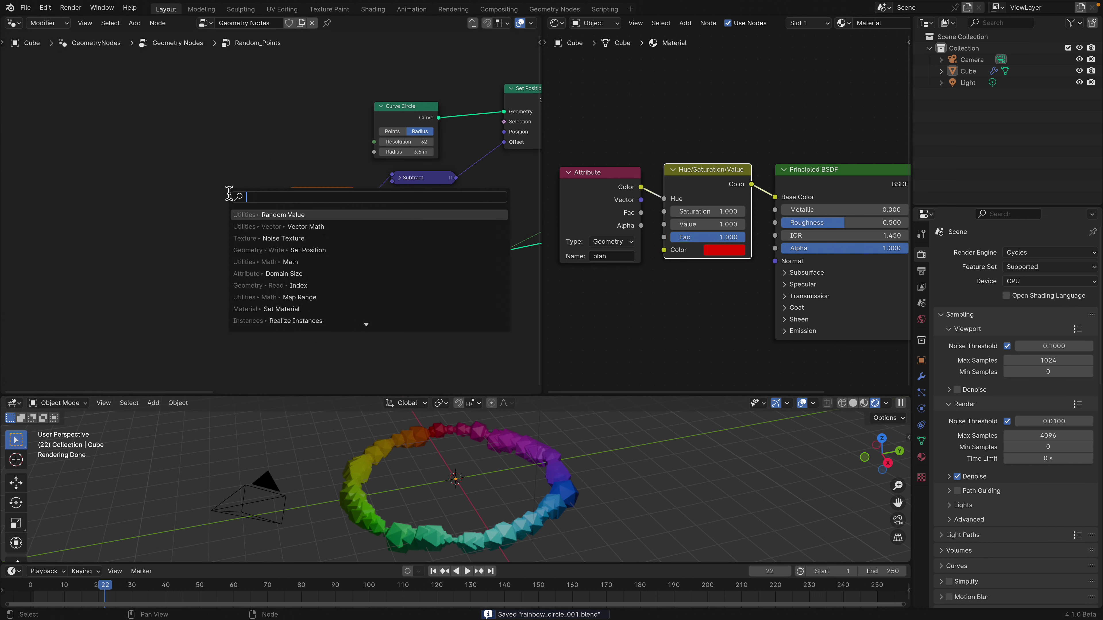
type("time")
key("Return")
left_click(150, 215)
scroll(194, 237, "up", 1)
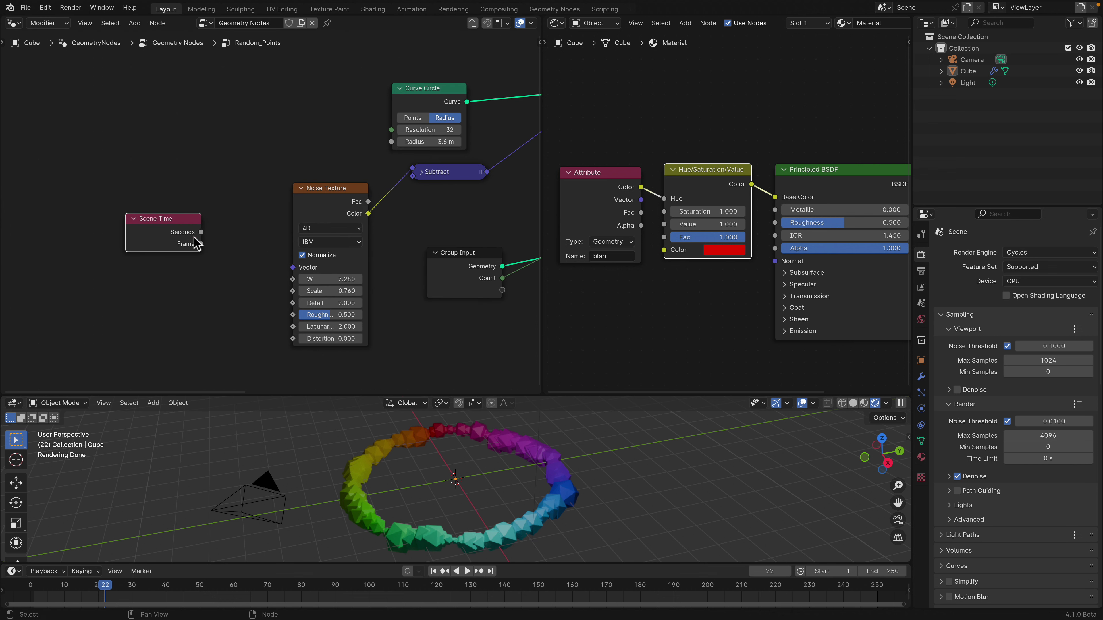
left_click_drag(201, 233, 293, 278)
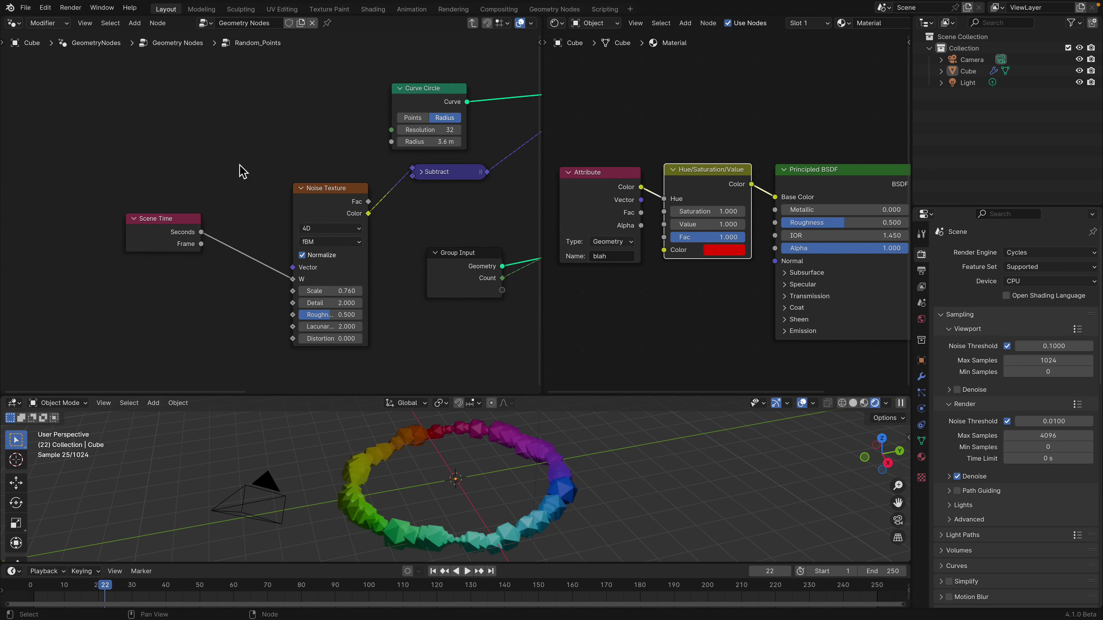
key("space")
key("space")
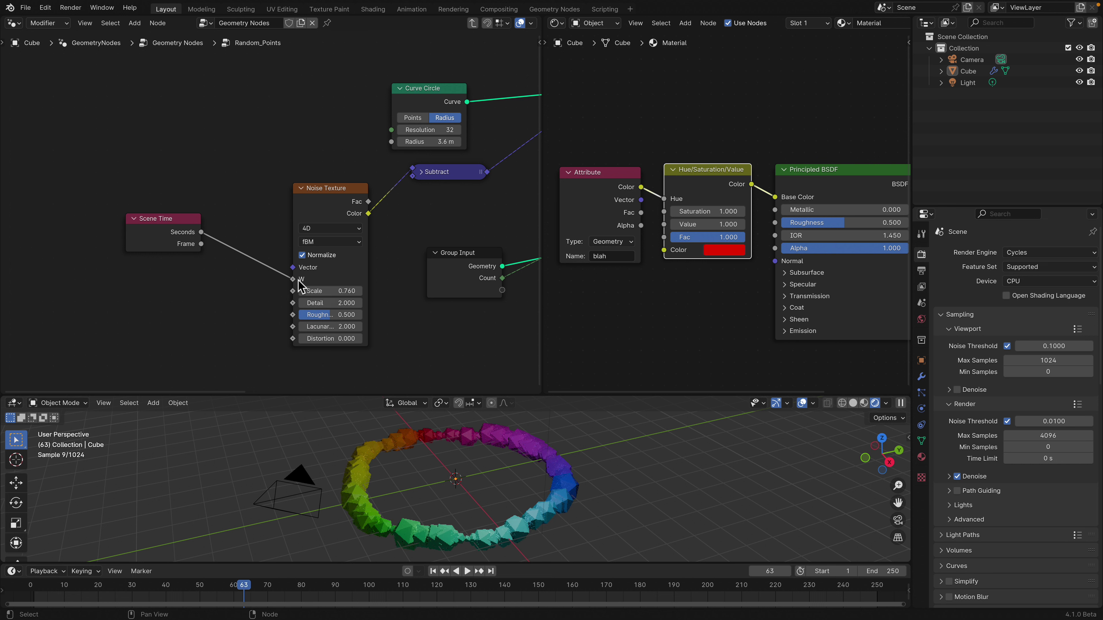
Step: Set the Noise Texture's Scale to 2, preview the animation and save the file
double_click(336, 291)
type("2")
key("Return")
key("space")
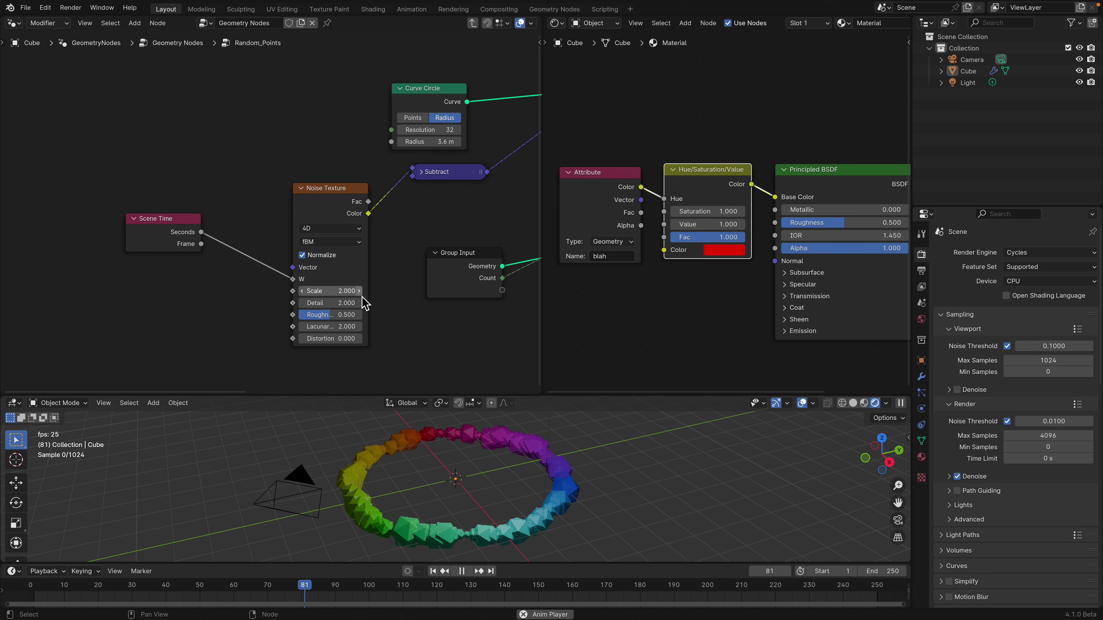
key("space")
middle_click_drag(419, 217, 296, 203)
key("ctrl+s")
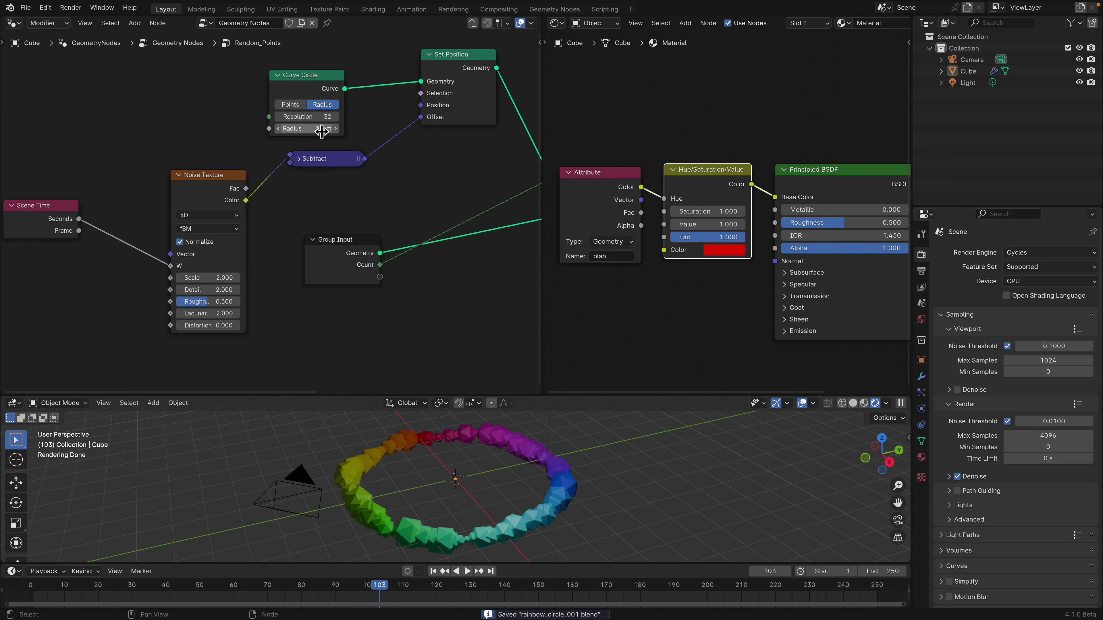
Step: Set Curve Circle's Radius to 3.08 m and move Group Input in front of the Curve Circle node
mouse_move(323, 129)
left_mouse_down("shift")
mouse_move(337, 129)
mouse_move(302, 128)
mouse_move(317, 128)
left_mouse_up("shift")
scroll(274, 217, "down", 1)
left_click_drag(348, 259, 137, 109)
middle_click_drag(223, 105, 236, 148)
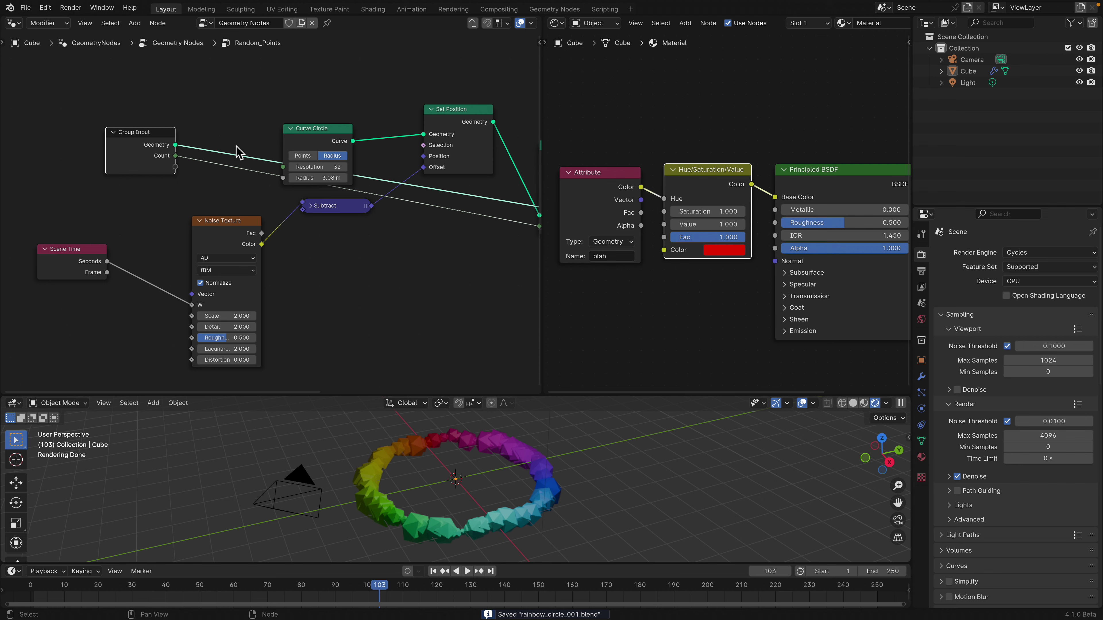
left_click_drag(319, 142, 311, 116)
scroll(182, 151, "up", 1)
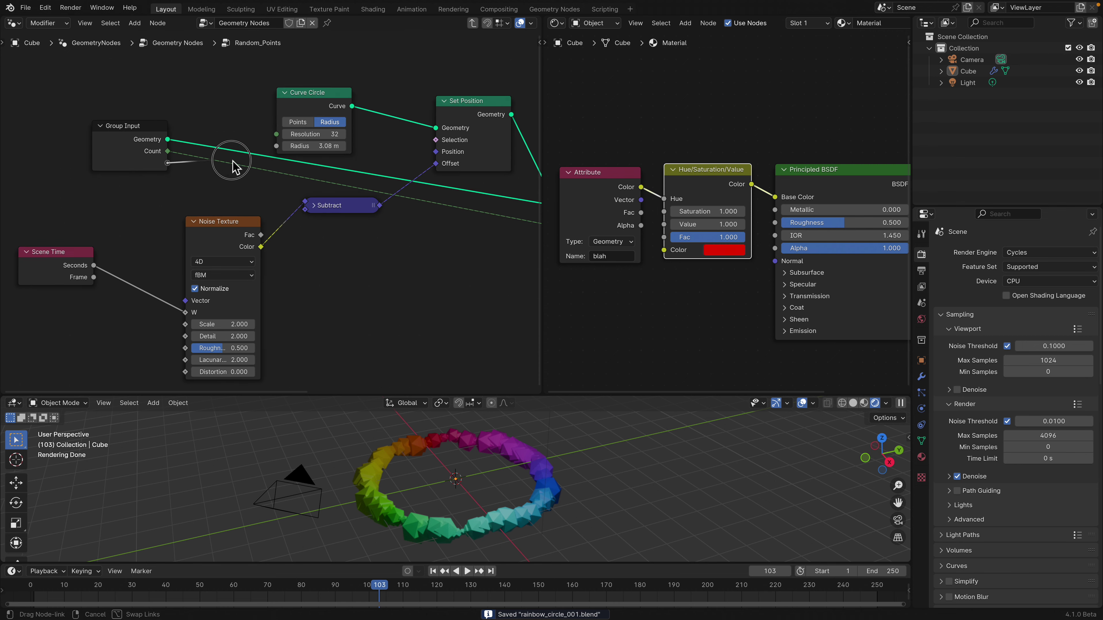
Step: Expose Curve Circle's Radius as a new input of the Random_Points group
left_click_drag(232, 160, 277, 147)
left_click_drag(136, 129, 133, 134)
middle_click_drag(201, 174, 150, 166)
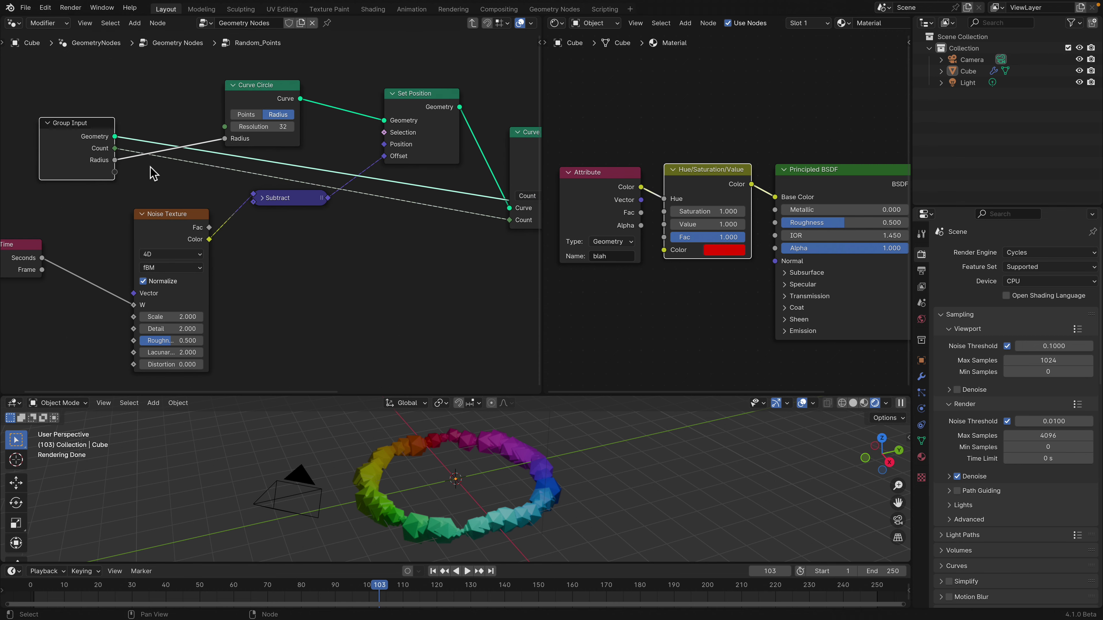
Step: Expose Random Value's Seed, Min and Max as group inputs, save the file and leave the group
scroll(273, 212, "down", 2)
middle_click_drag(331, 282, 271, 268)
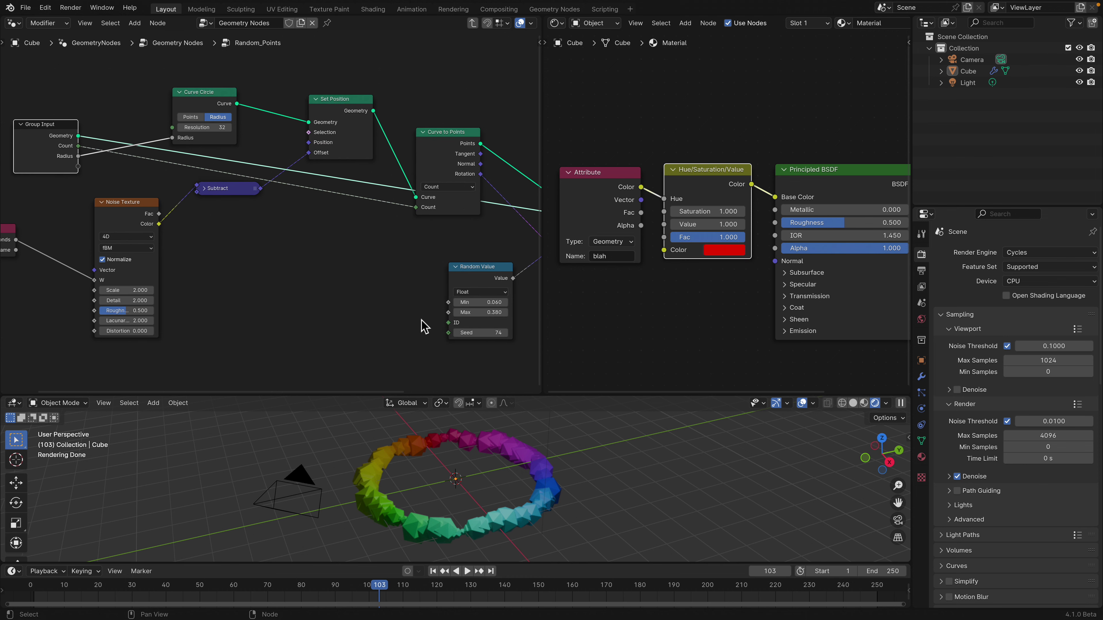
left_click_drag(450, 333, 82, 169)
left_click_drag(449, 303, 79, 176)
left_click_drag(448, 312, 78, 187)
key("ctrl+s")
key("Tab")
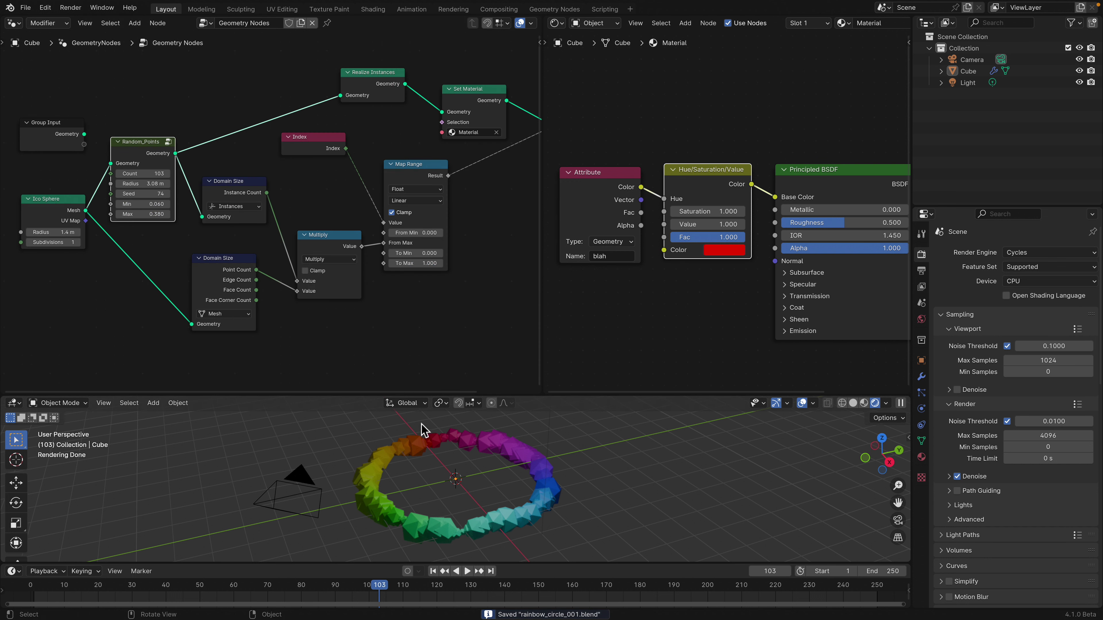
Step: Play the animation briefly and enlarge the 3D viewport by shrinking the node editors' height
key("space")
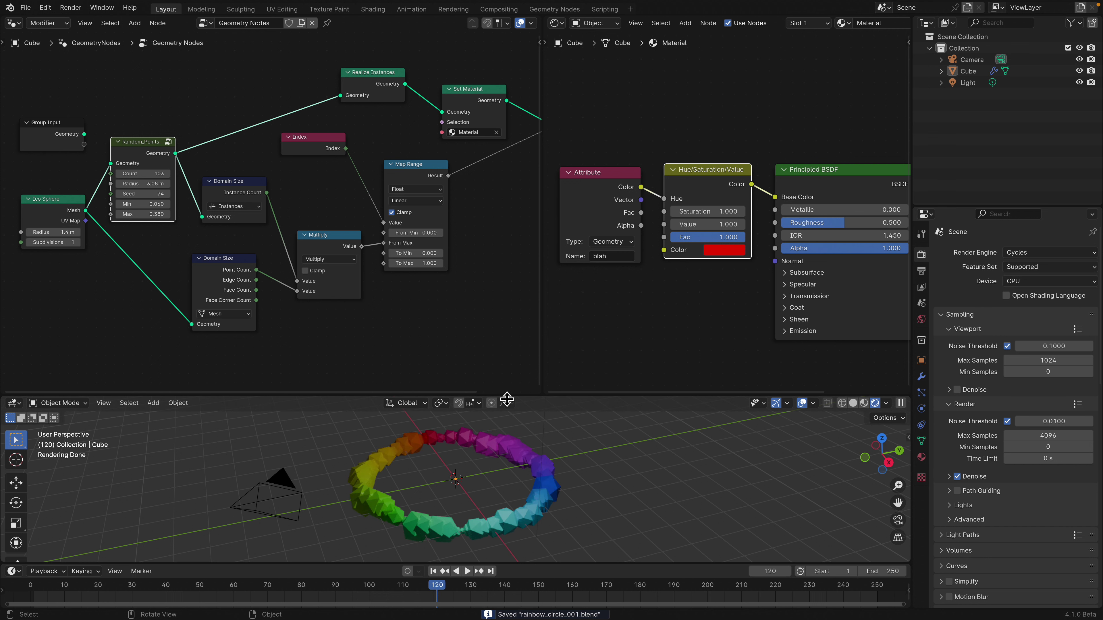
left_click_drag(506, 398, 506, 339)
Step: Set Map Range's To Max to 4 and preview the animation from a higher viewing angle
middle_click_drag(377, 236, 432, 243)
left_click_drag(458, 245, 486, 245)
type("4")
key("Return")
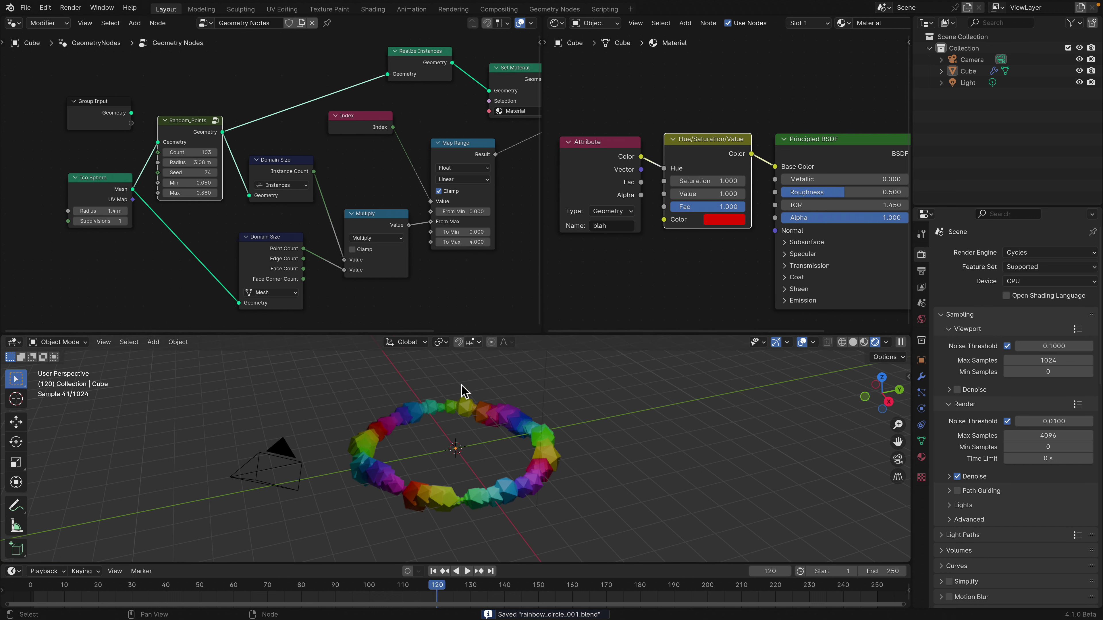
middle_click_drag(462, 393, 452, 425)
key("space")
key("space")
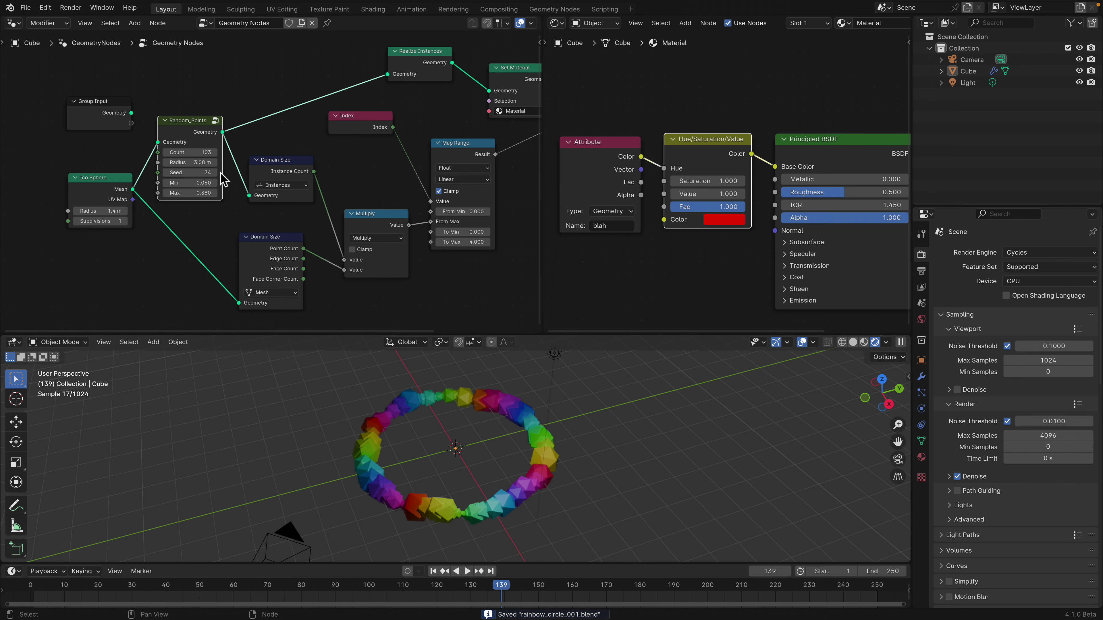
Step: Set Random_Points' Count to 64, Radius to 6.08 m, Seed to 140, Min to 0.04 and Max to 0.6, and save
left_click_drag(198, 155, 213, 195)
left_click(198, 155)
type("12")
key("Return")
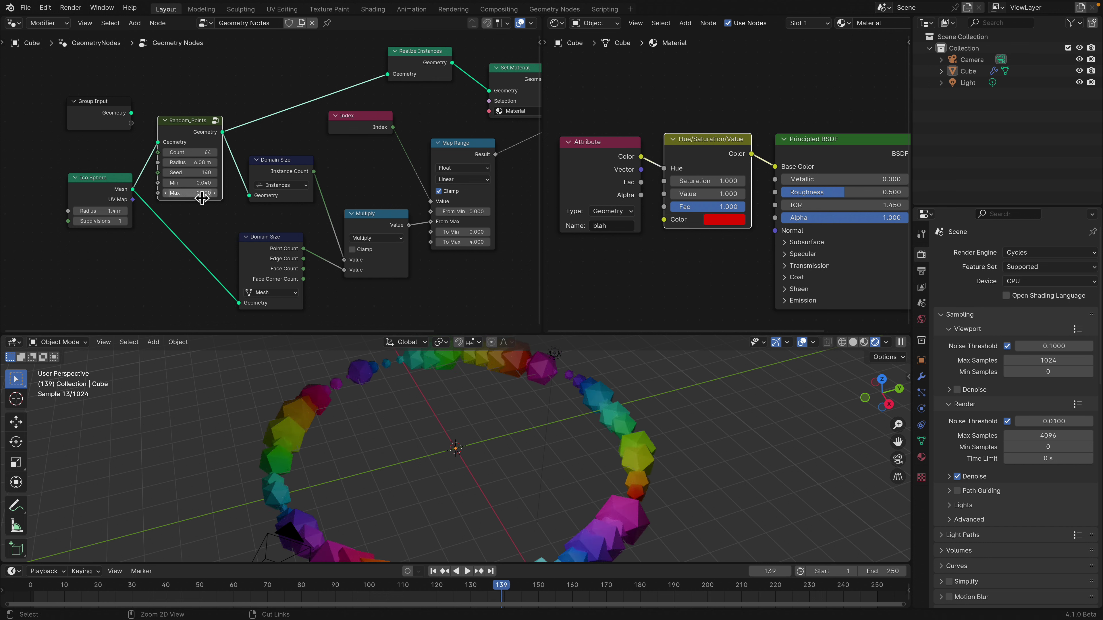
key("ctrl+s")
Step: Open the Random_Points group and shift the Curve Circle and Curve to Points nodes for a clearer layout
key("Tab")
left_click_drag(217, 73, 221, 67)
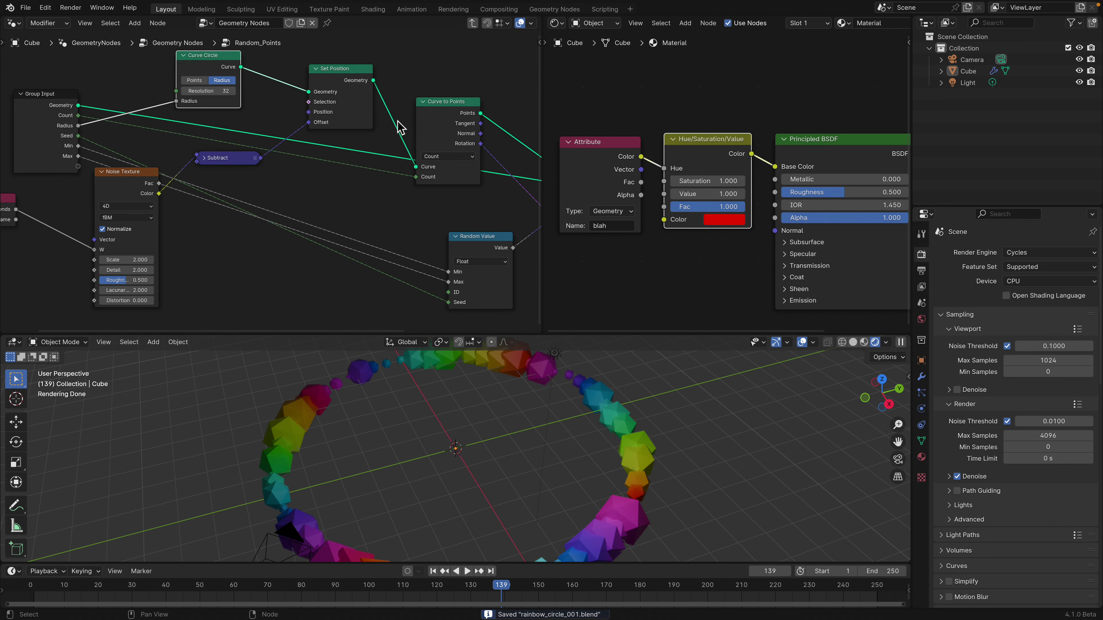
middle_click_drag(396, 121, 327, 121)
left_click_drag(376, 119, 368, 111)
scroll(385, 138, "up", 1)
Step: Try Evaluated mode on Curve to Points, switch it to Length with a length of 0.12 m, and save the file
left_click(386, 145)
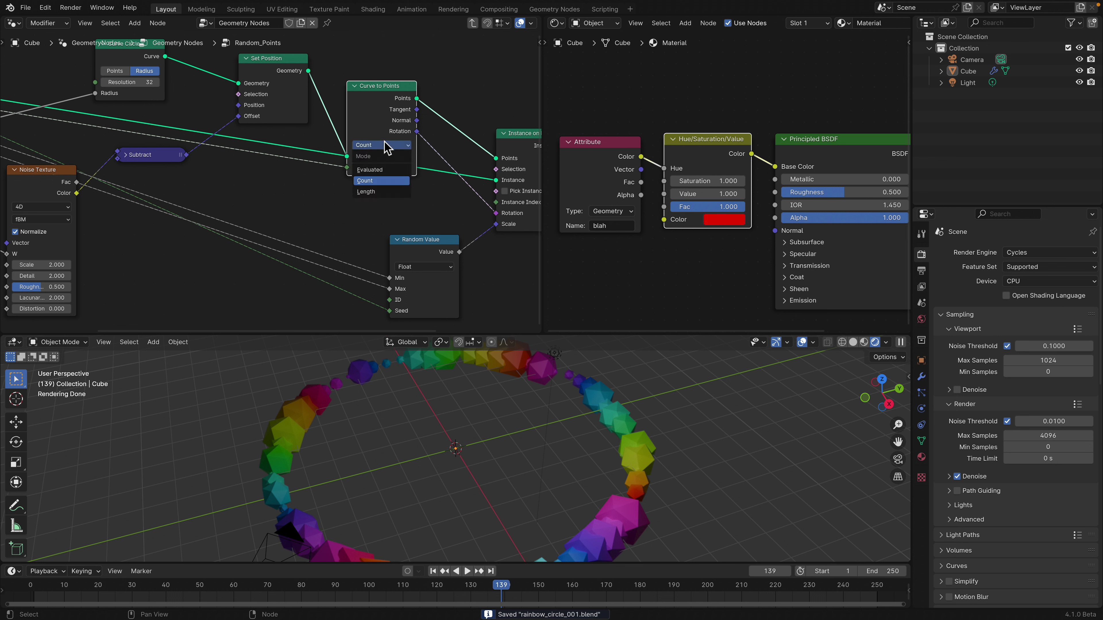
left_click(381, 170)
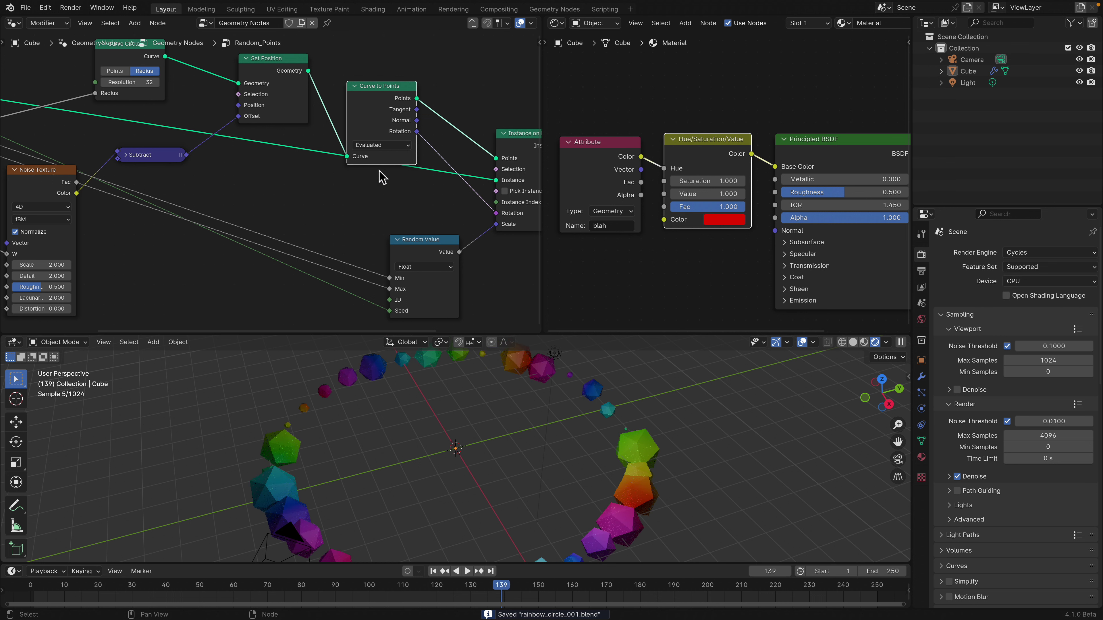
left_click(392, 146)
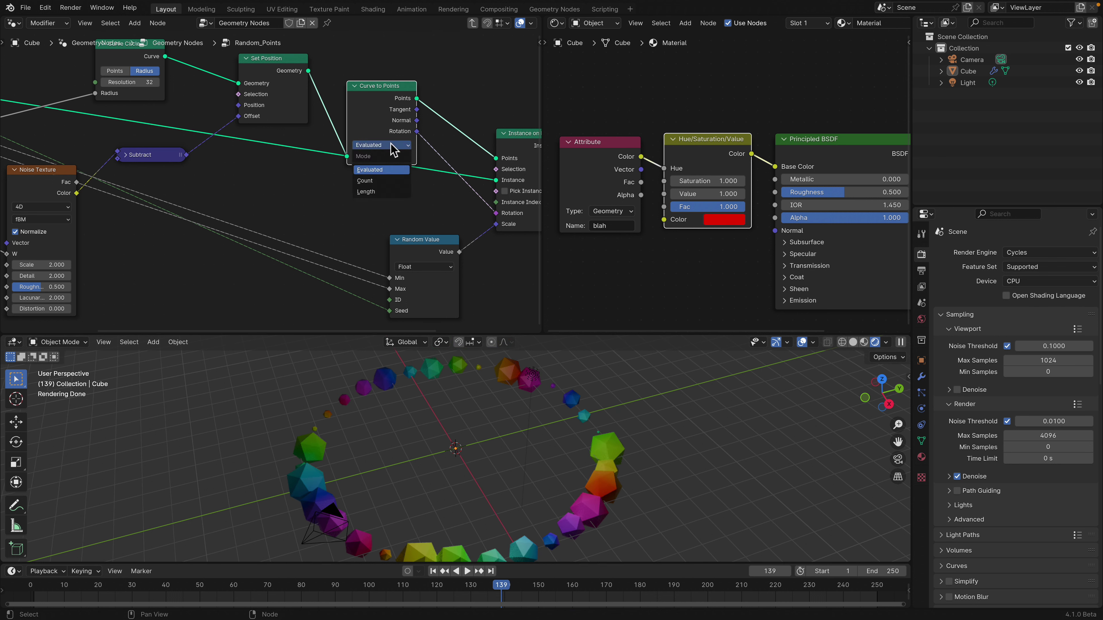
left_click(390, 192)
left_click_drag(381, 167, 393, 167, "shift")
key("ctrl+s")
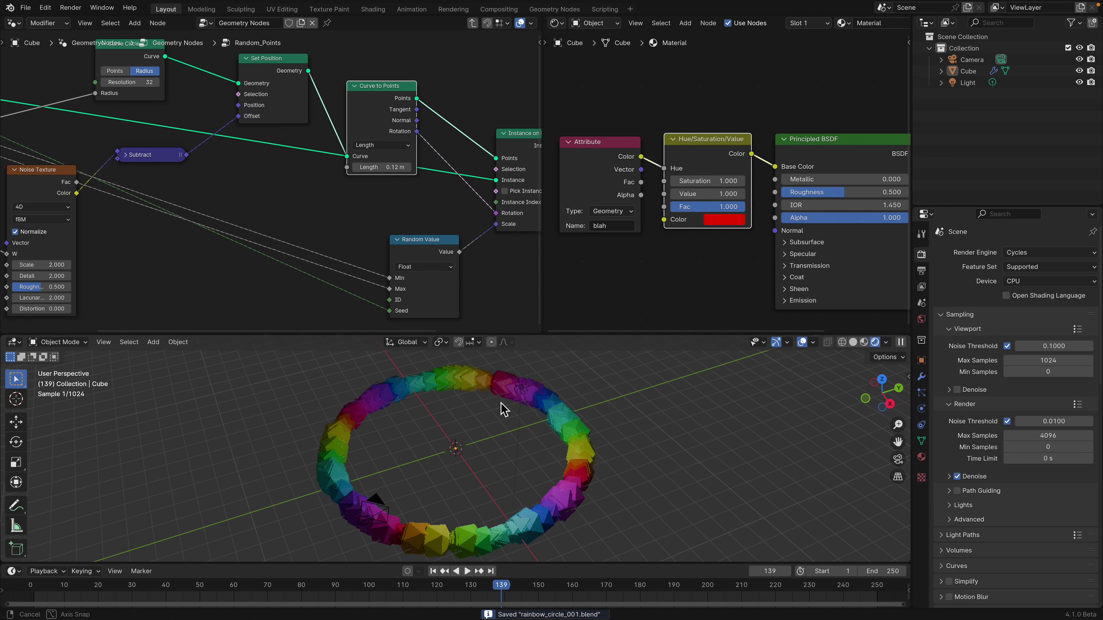
Step: Leave the group, set Random_Points' Count to 18, and reposition the Random_Points and Ico Sphere nodes
key("Tab")
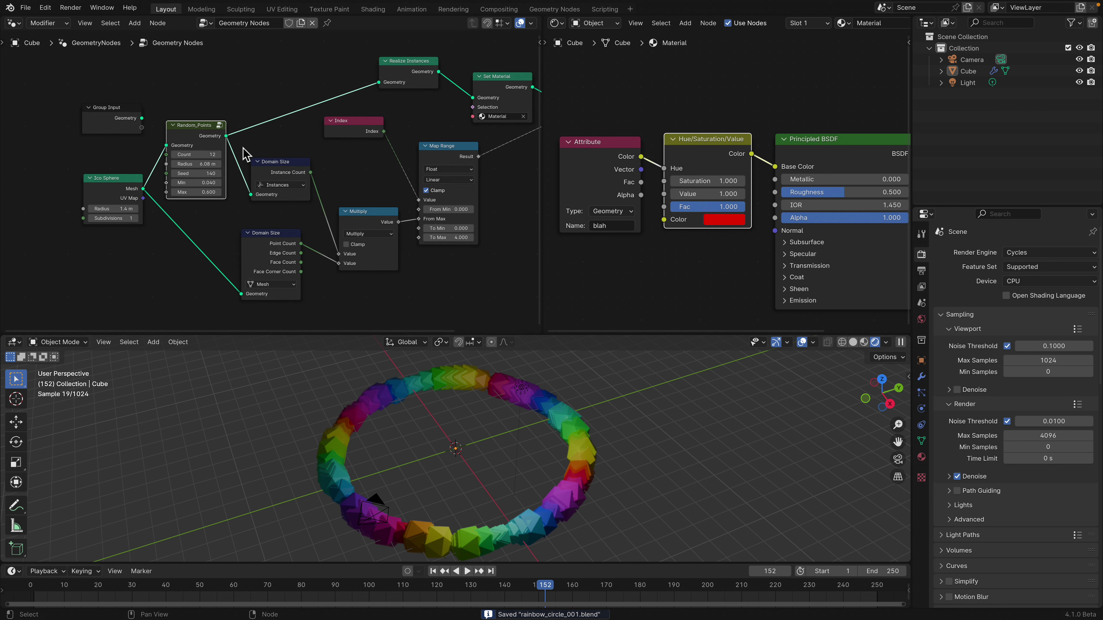
left_click_drag(208, 135, 209, 129)
left_click_drag(209, 149, 214, 120)
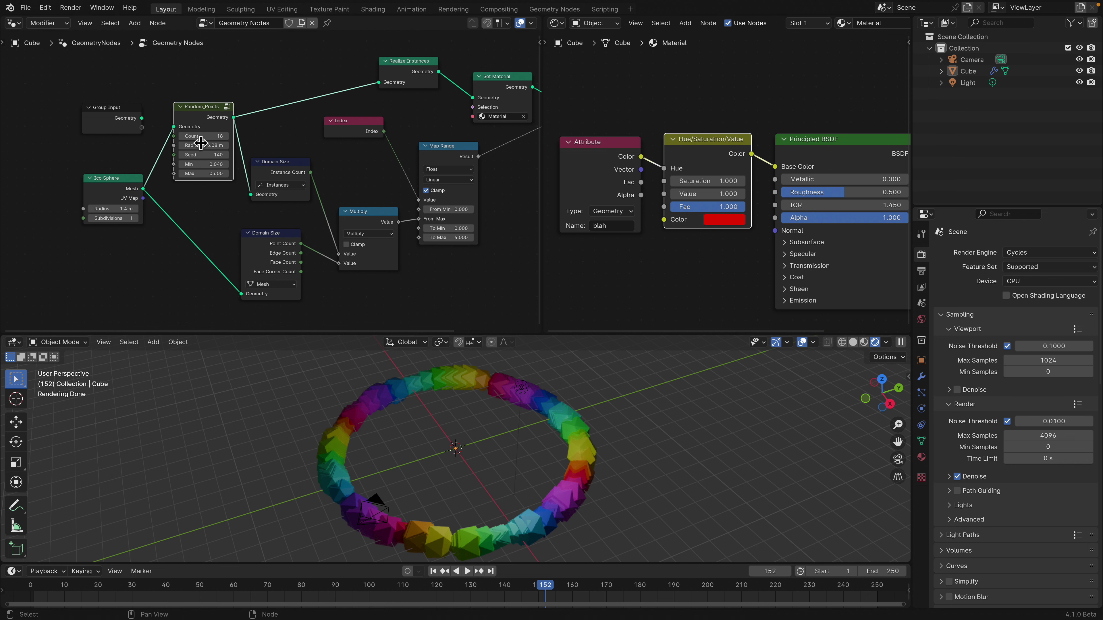
left_click_drag(112, 176, 107, 178)
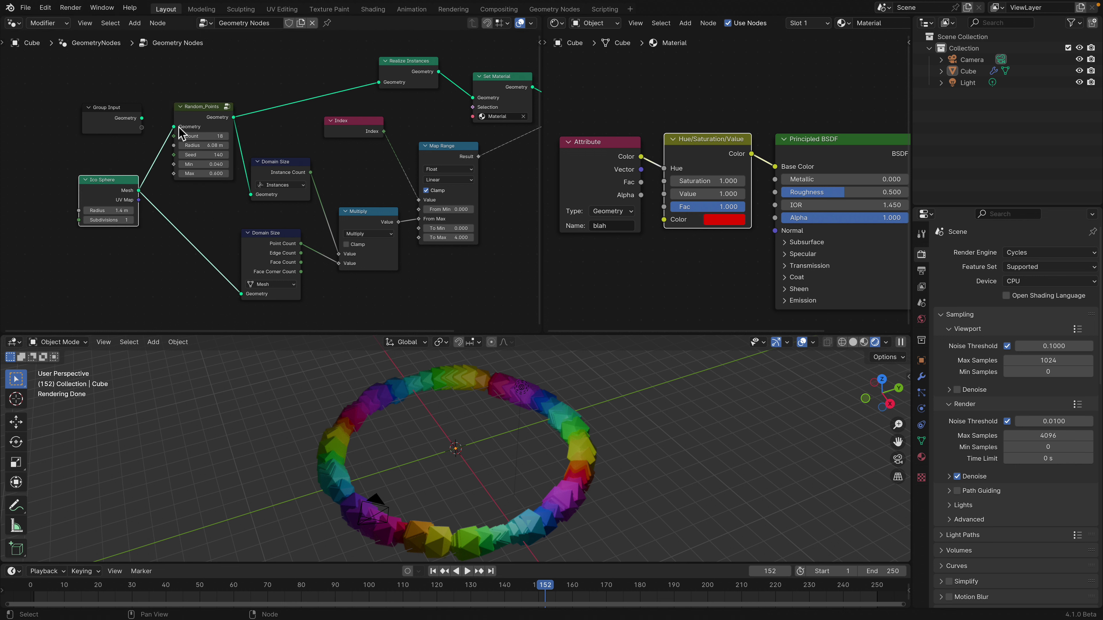
Step: Set Random_Points' Count to 32 and Radius to 6.26 m, and rearrange Curve to Points, Curve Circle and Group Input inside the group
left_click_drag(206, 116, 188, 149)
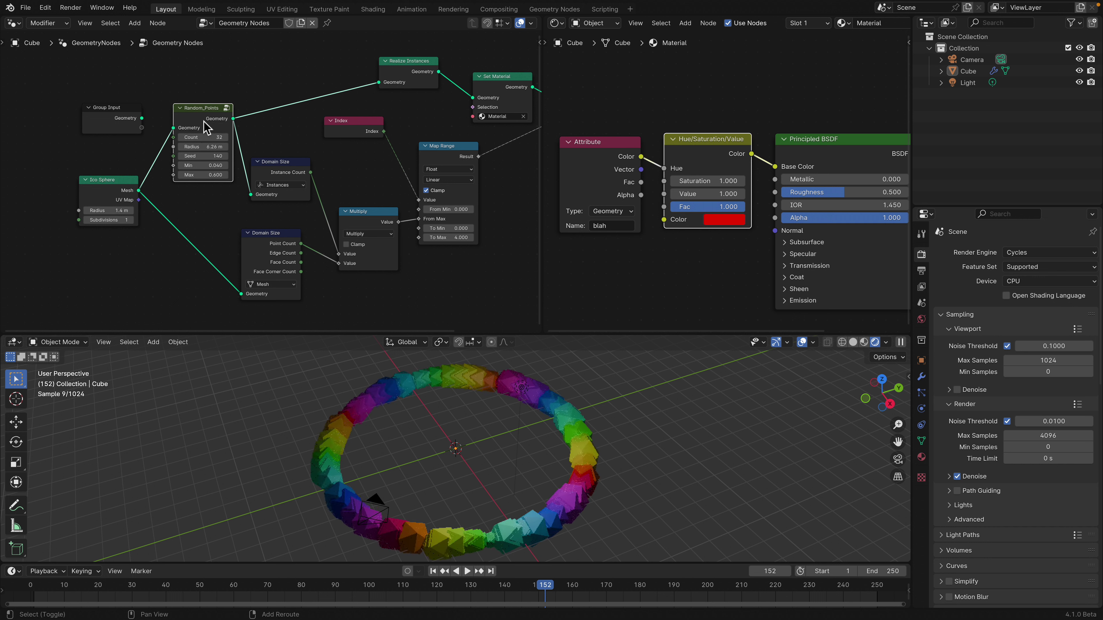
key("Tab")
middle_click_drag(233, 141, 277, 163)
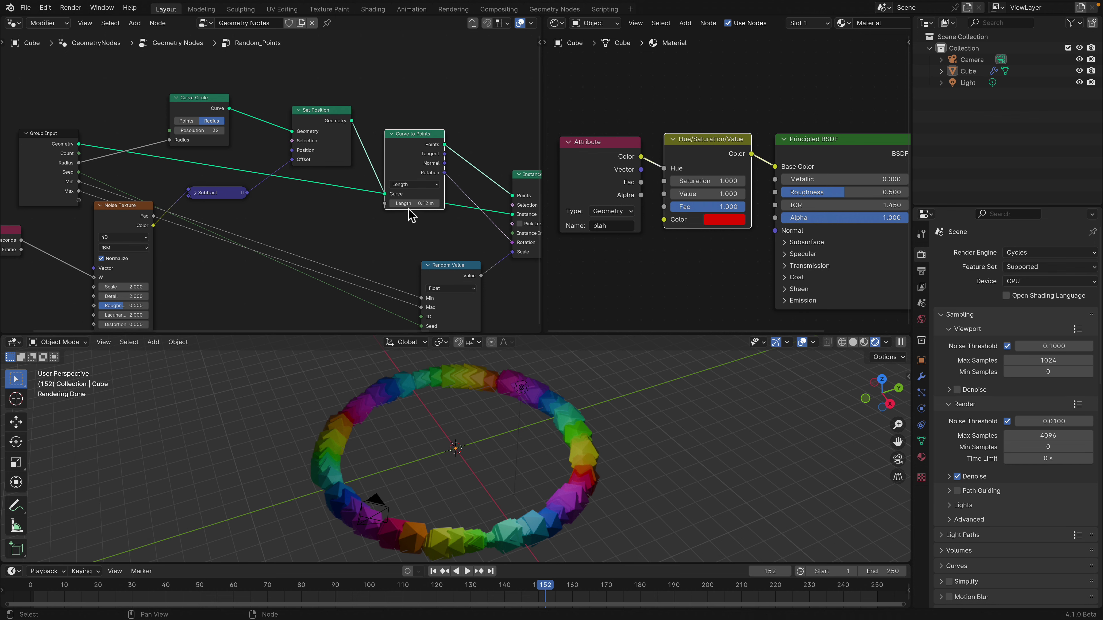
left_click_drag(403, 152, 401, 146)
left_click_drag(211, 108, 216, 91)
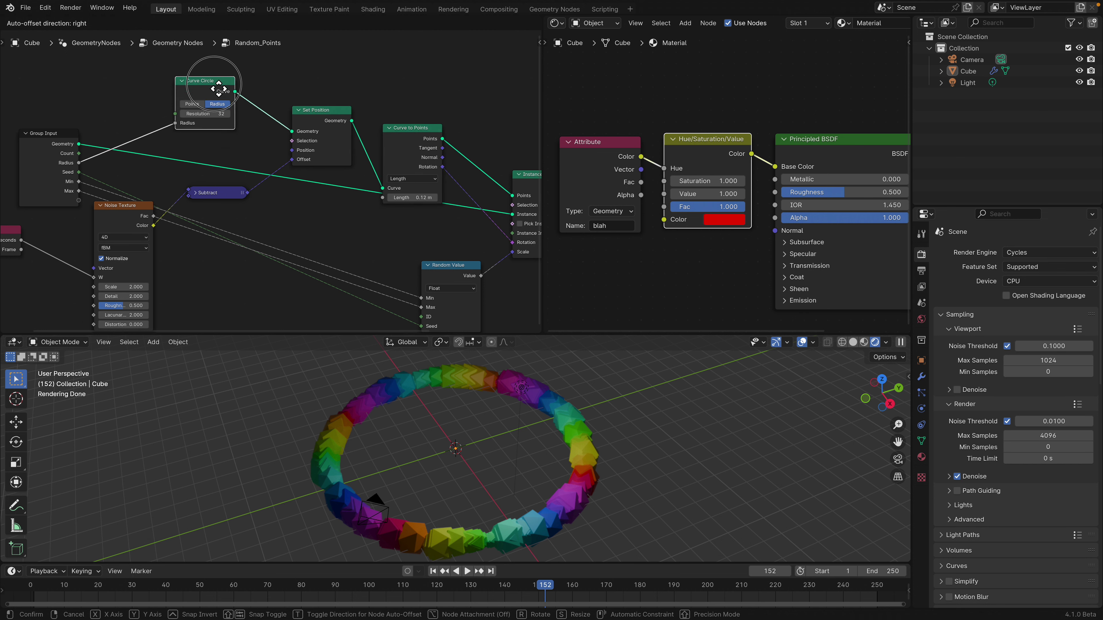
middle_click_drag(181, 107, 240, 134)
left_click_drag(123, 159, 76, 155)
left_click_drag(250, 119, 186, 111)
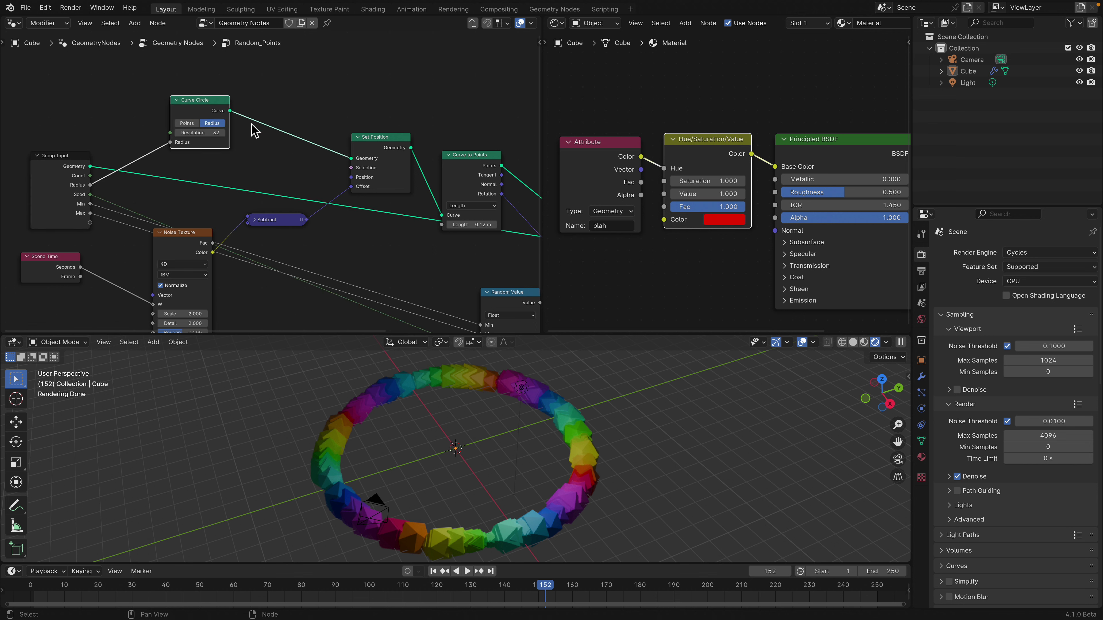
Step: Insert a Resample Curve node between Curve Circle and Set Position, link its Count to Group Input's Count, and leave the group and save
scroll(254, 122, "up", 2)
key("shift+a")
type("resa")
left_click(300, 133)
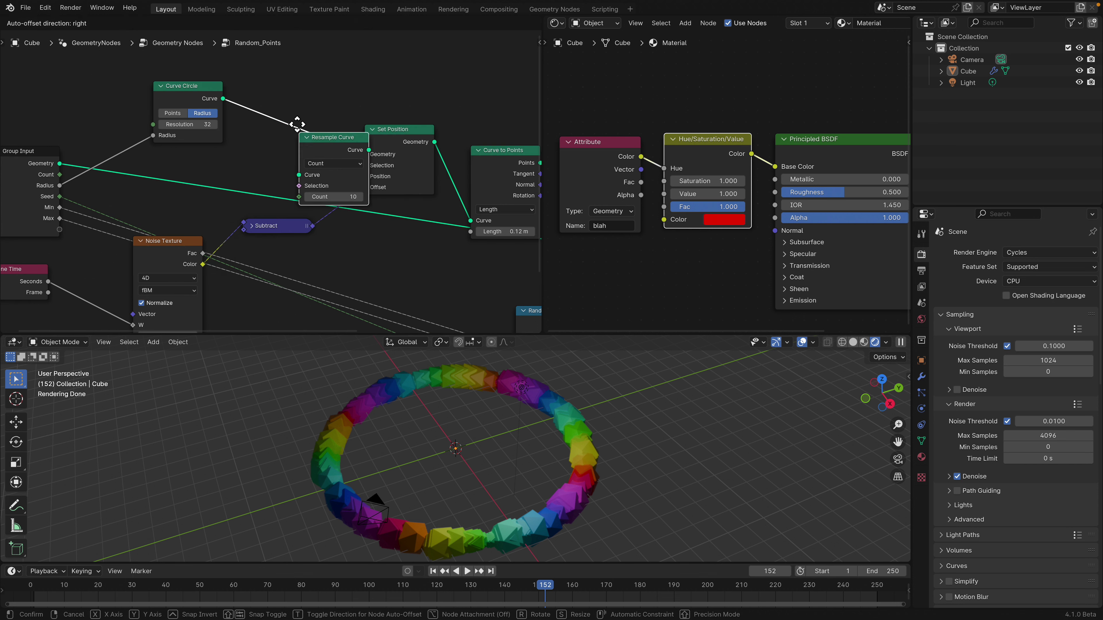
left_click(272, 98)
middle_click_drag(309, 124, 352, 126)
left_click_drag(312, 159, 103, 176)
key("Tab")
key("ctrl+s")
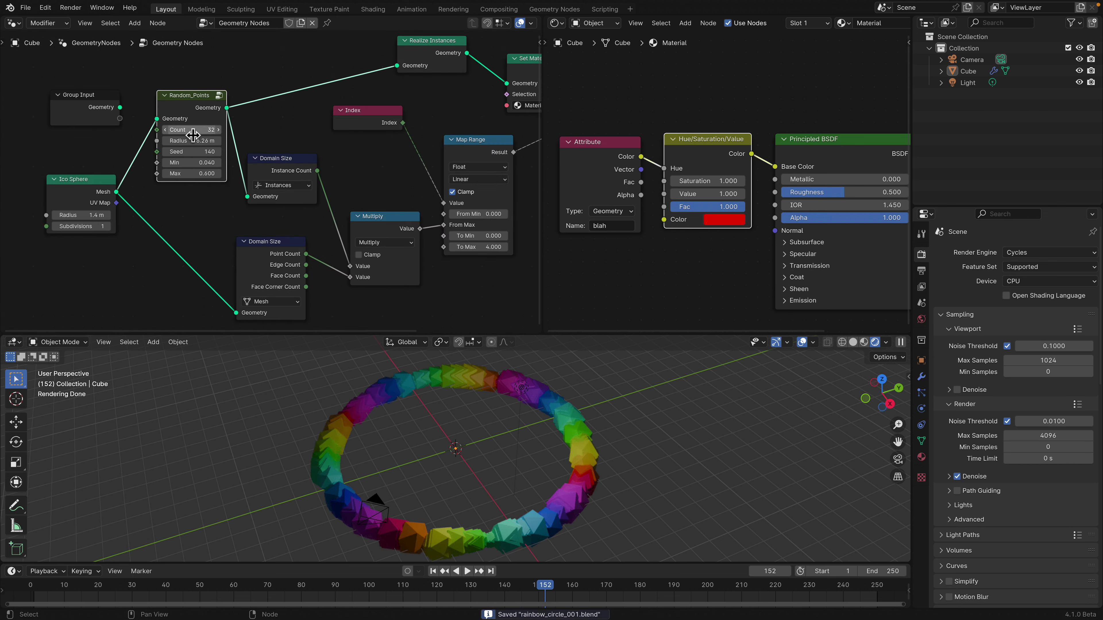
Step: Set Random_Points' Count to 3, Radius to 10.1 m, Seed to 262, Min to 0.74 and Max to 0.08, and save
left_click_drag(192, 130, 194, 135)
type("3")
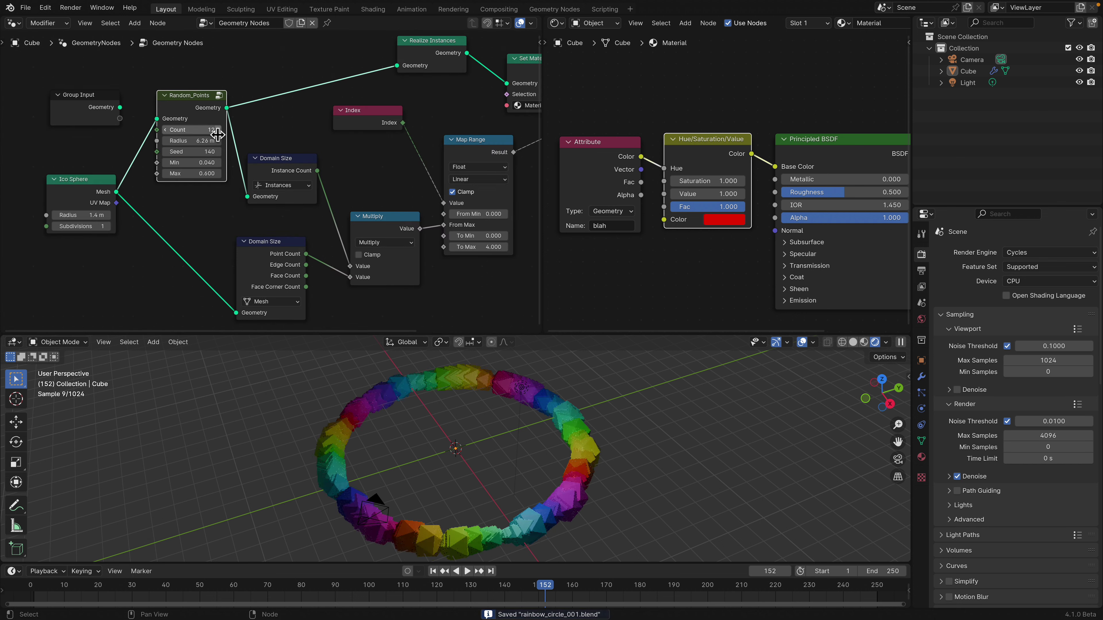
key("Return")
left_click_drag(213, 141, 227, 163)
middle_click_drag(538, 461, 542, 414)
key("ctrl+s")
Step: Enlarge the 3D viewport, reposition the light and place two duplicates of it around the triangle
left_click(537, 449)
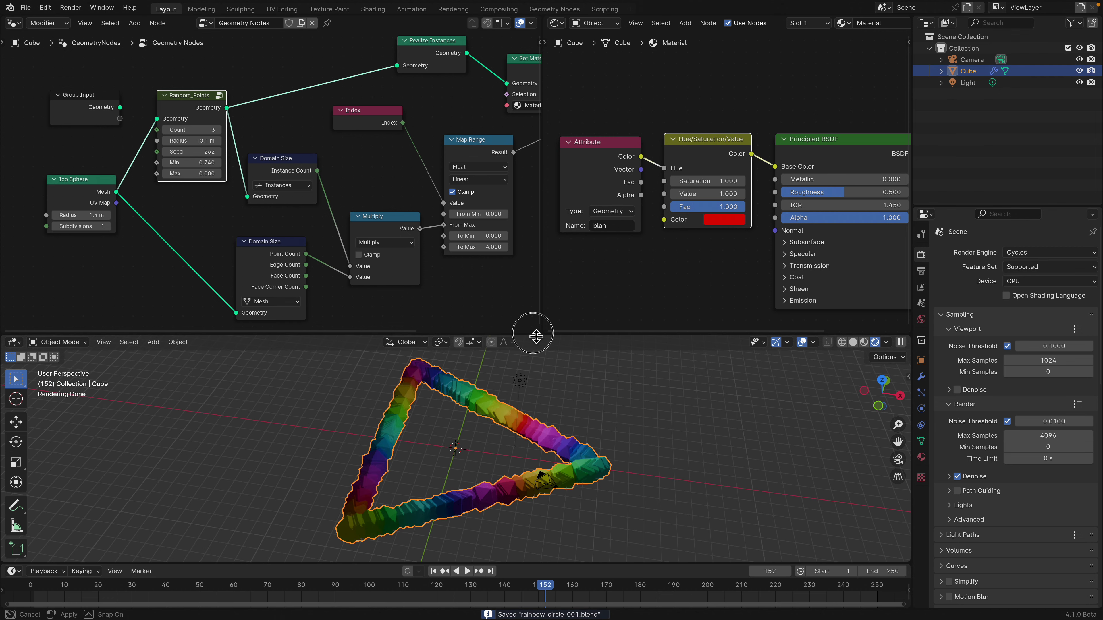
left_click_drag(533, 334, 532, 213)
left_click(500, 313)
left_click(517, 321)
key("g")
left_click(338, 277)
key("shift+d")
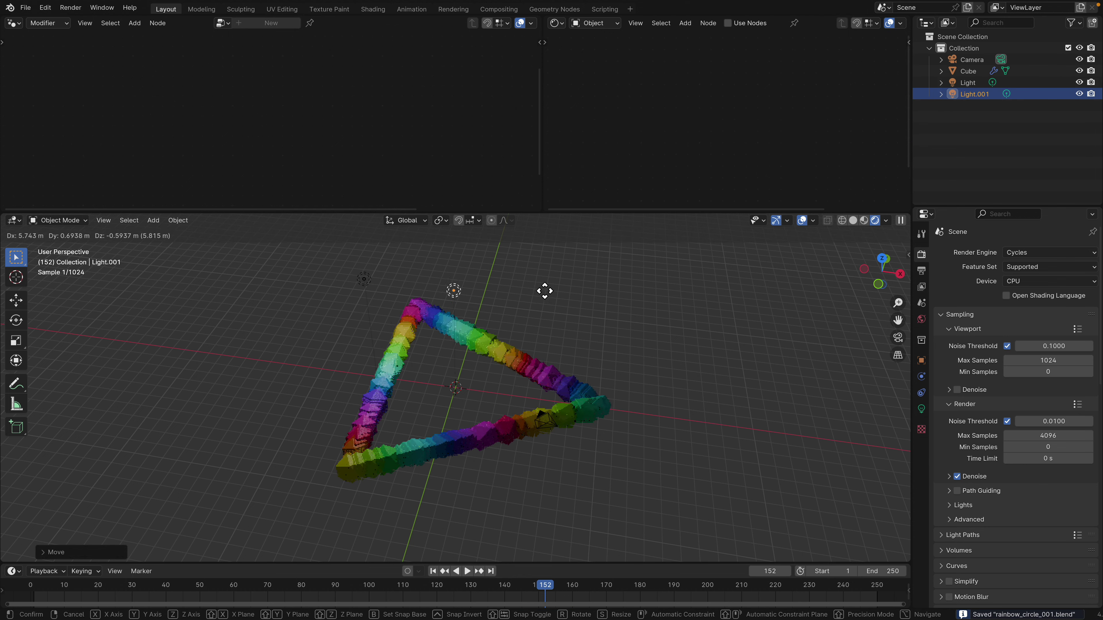
left_click(581, 294)
key("shift+d")
left_click(521, 404)
Step: Reselect the triangle mesh and raise Random_Points' Count to 9
middle_click_drag(521, 404, 504, 359)
left_click(504, 358)
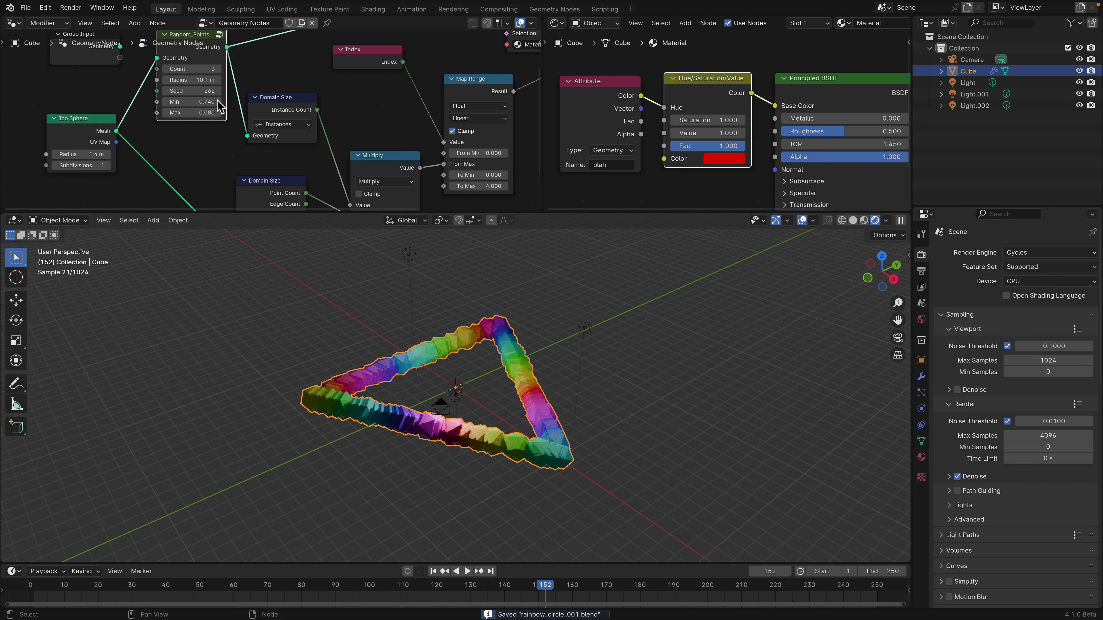
left_click(218, 69)
left_click(218, 70)
left_click(219, 69)
left_click(218, 70)
left_click(218, 70)
left_click(218, 69)
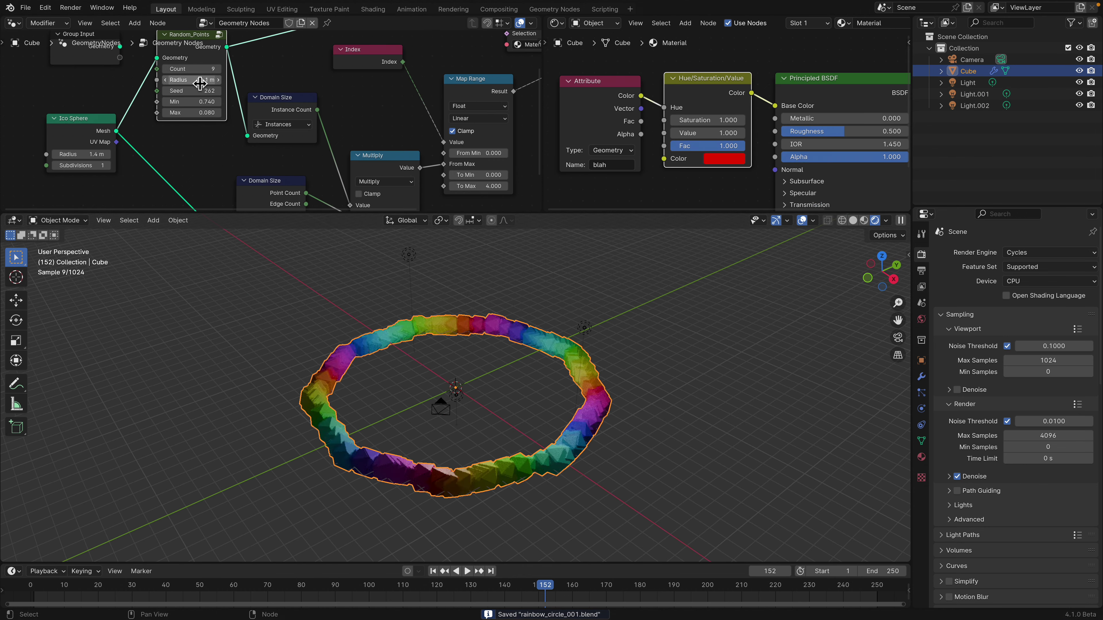
Step: Adjust Random_Points' Radius and play the animation to view the ring in motion
left_click_drag(195, 80, 223, 90)
key("space")
mouse_move(391, 381)
middle_mouse_down()
mouse_move(383, 371)
mouse_move(392, 374)
middle_mouse_up()
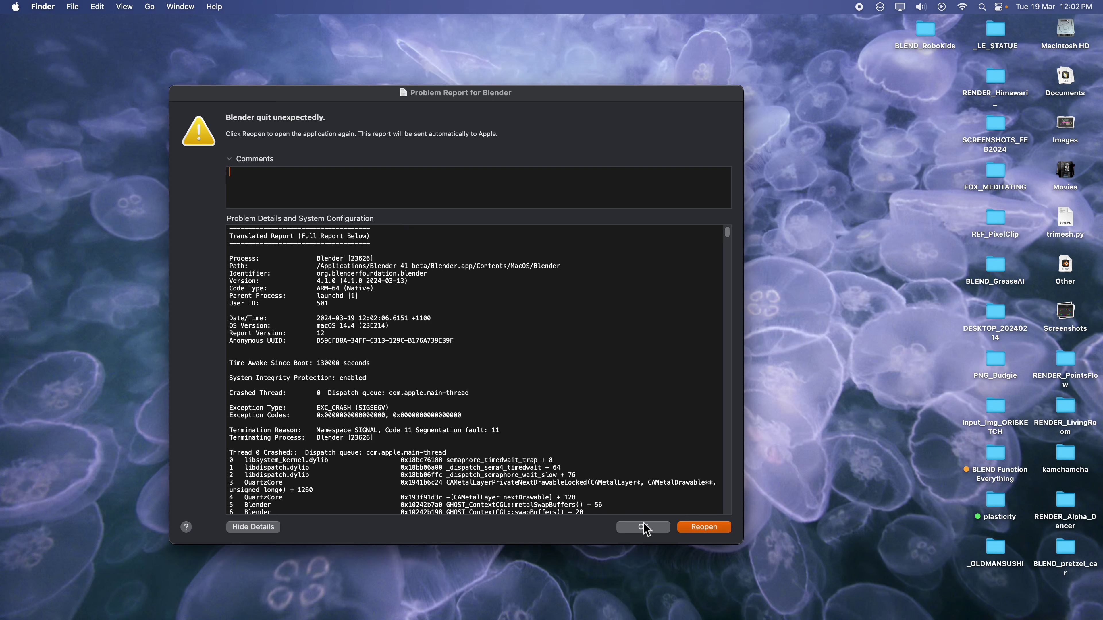
Step: Dismiss the macOS problem report for Blender without reopening the application
left_click(657, 530)
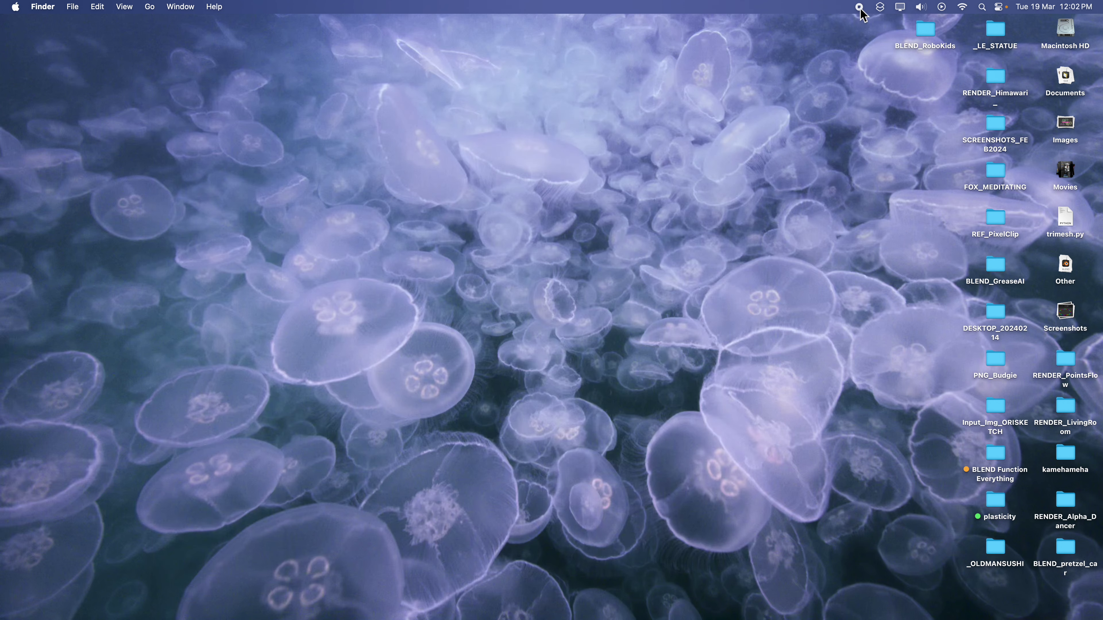